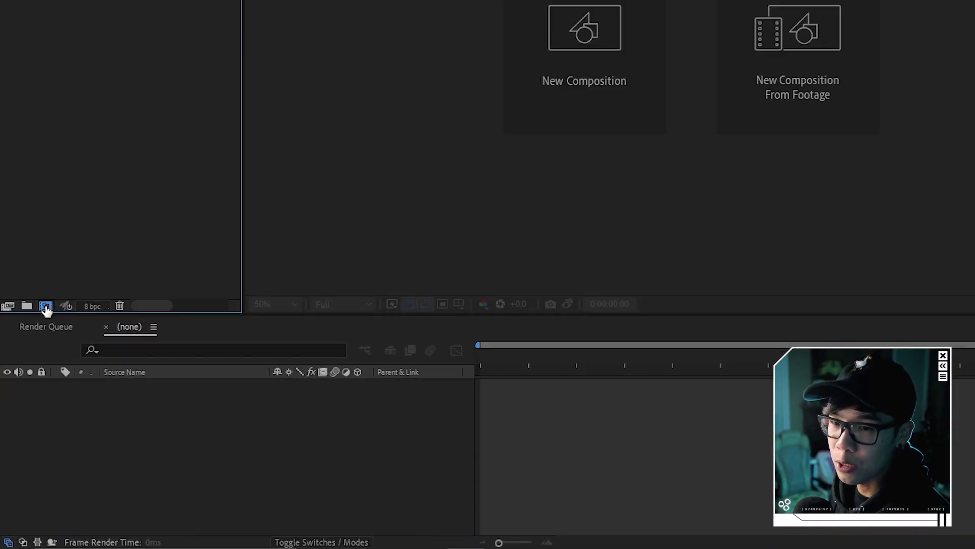
# - Create composition '01. Minimalism - Main Comp' at 1920×1080, 23.976 fps, 10 seconds long
pyautogui.click(46, 306)
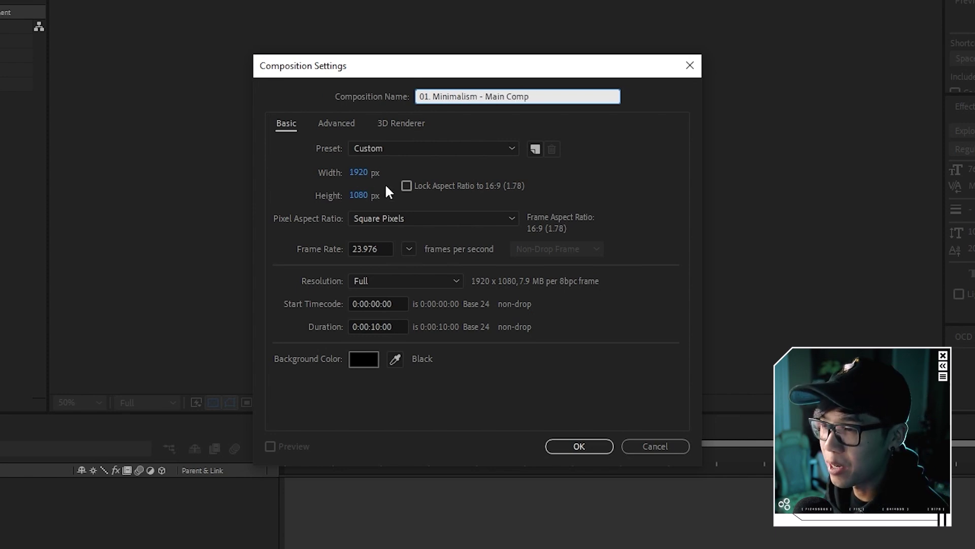
pyautogui.click(579, 447)
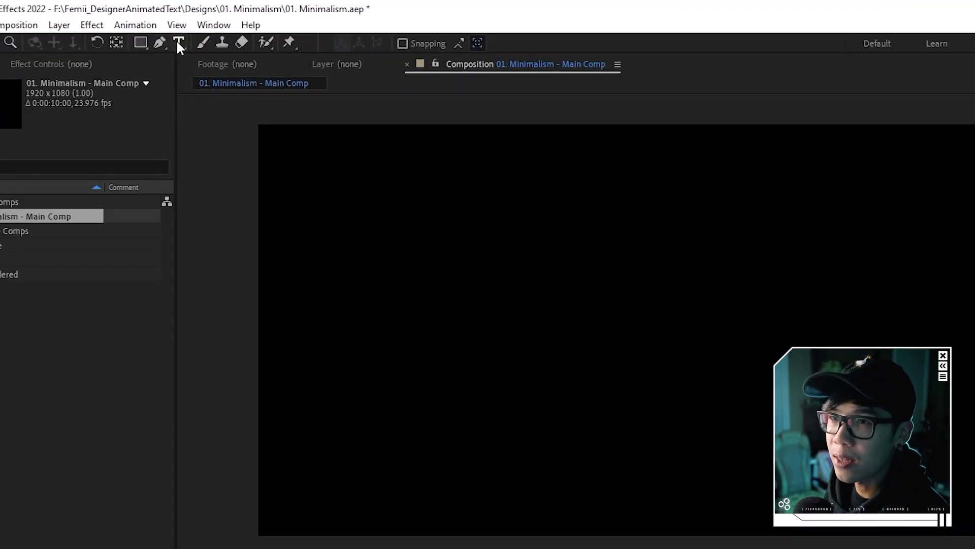
# - Type 'Minimalism' as a new text layer in the comp and turn on All Caps
pyautogui.click(172, 35)
pyautogui.click(594, 320)
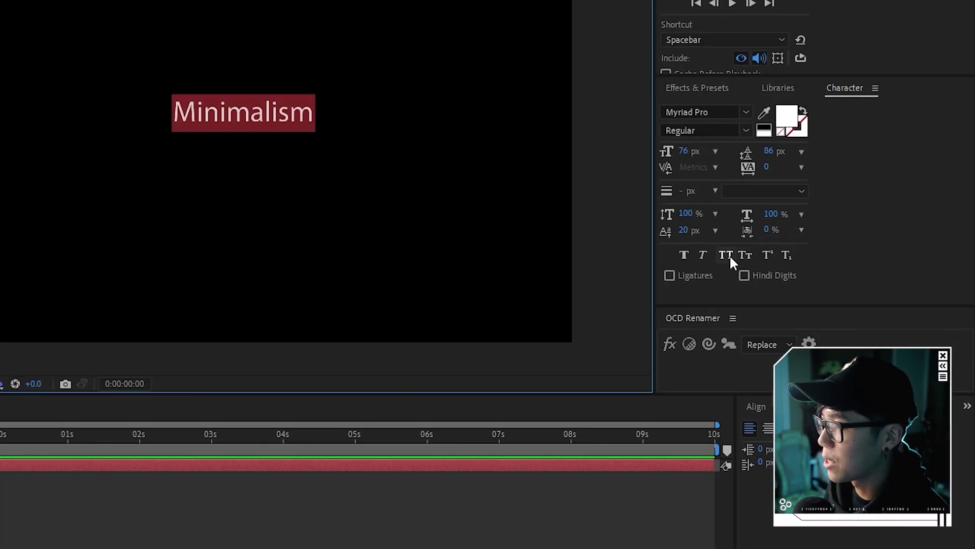
pyautogui.click(727, 254)
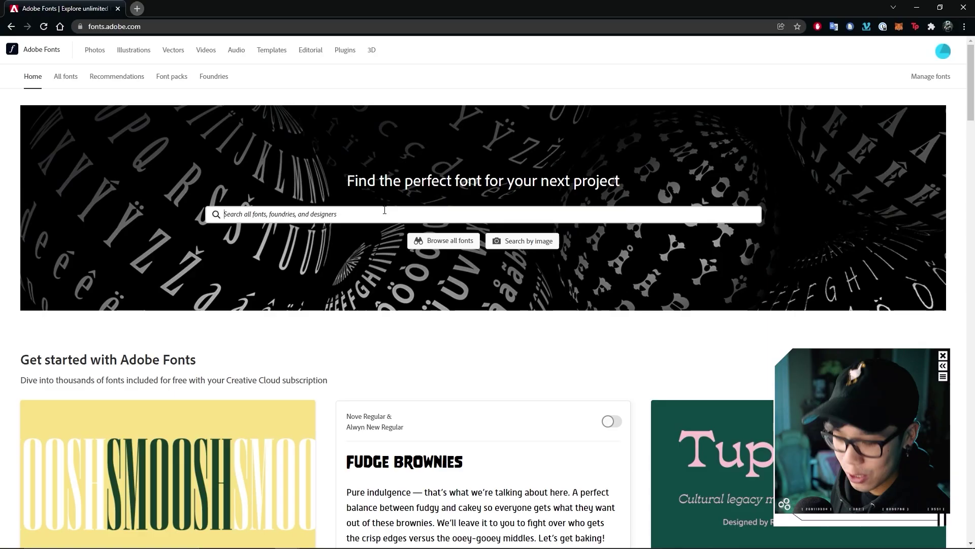
# - Search Adobe Fonts for 'serif', browse the families, then re-enter the MINIMALISM text in After Effects
pyautogui.write('if')
pyautogui.press('Return')
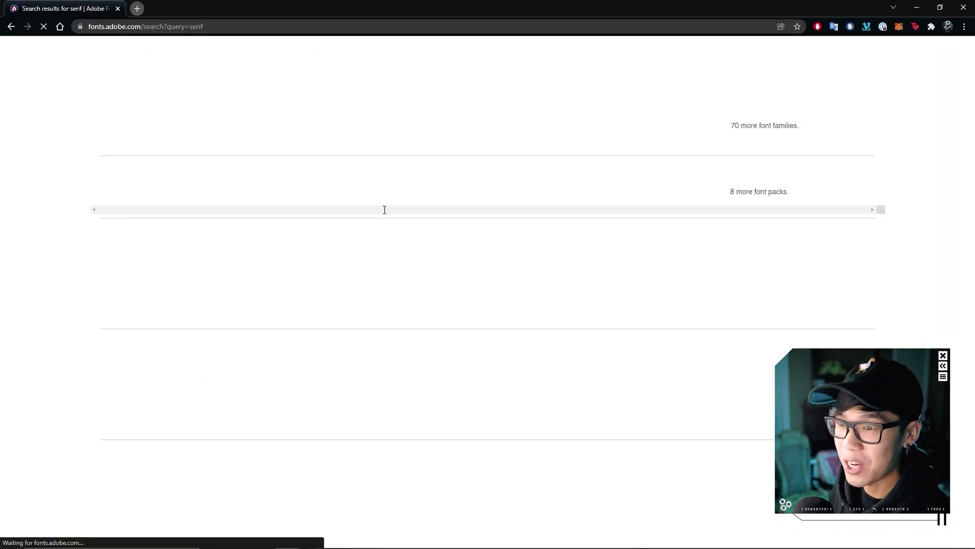
pyautogui.scroll(-1, 179, 202)
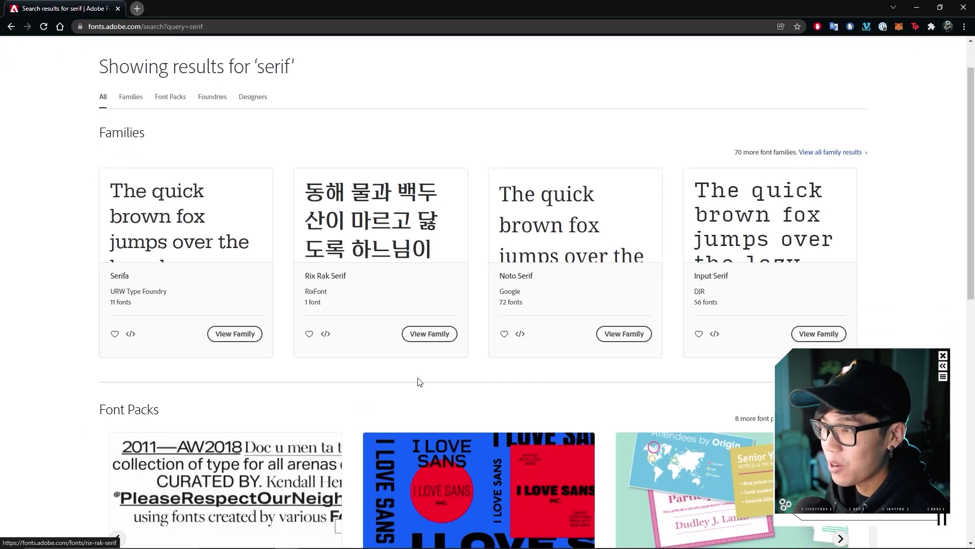
pyautogui.scroll(-3, 569, 254)
pyautogui.scroll(2, 583, 220)
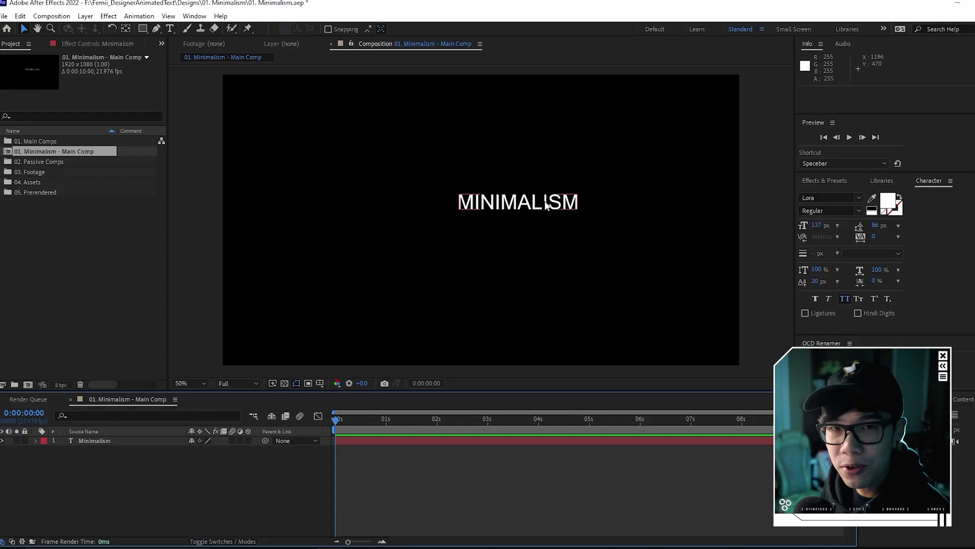
pyautogui.doubleClick(458, 206)
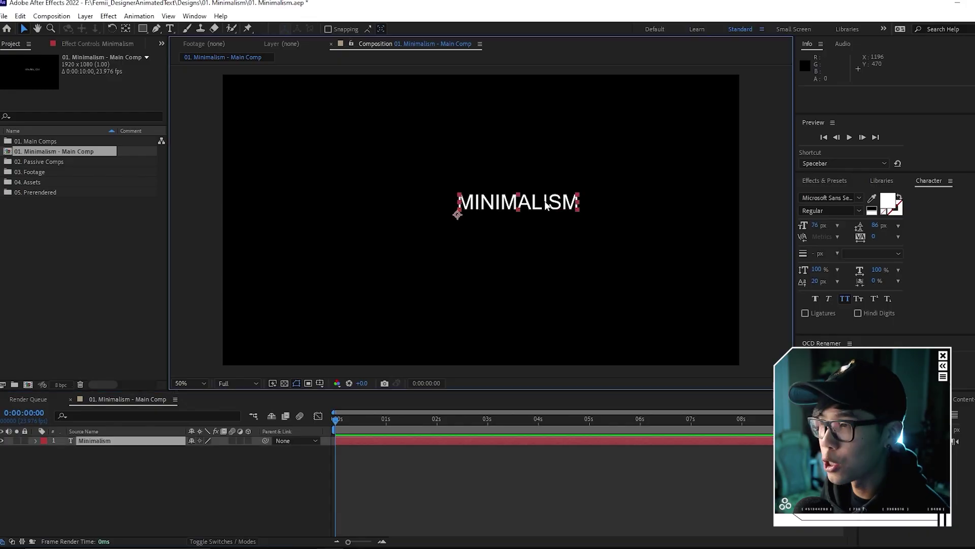
# - Set the MINIMALISM text to the Lora font with centre alignment
pyautogui.click(841, 197)
pyautogui.write('lora')
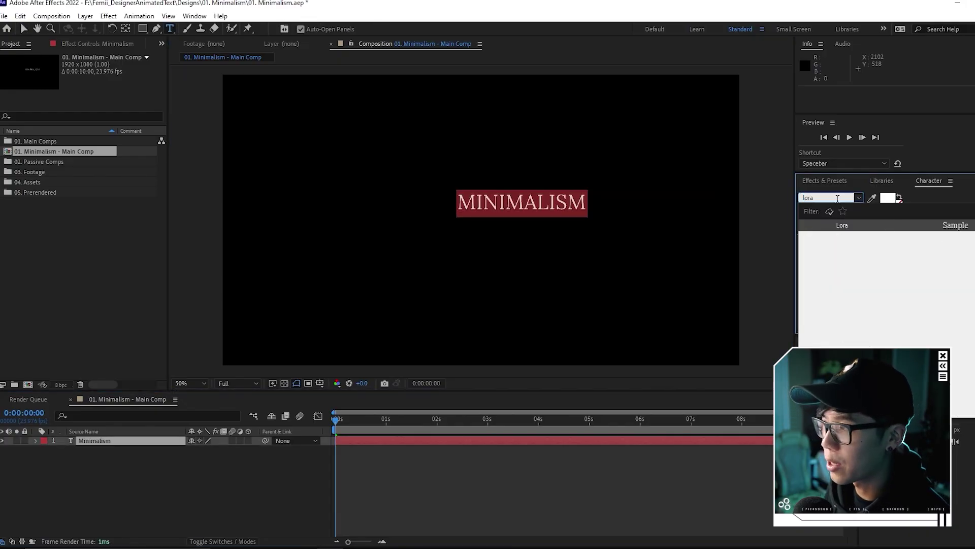
pyautogui.press('Return')
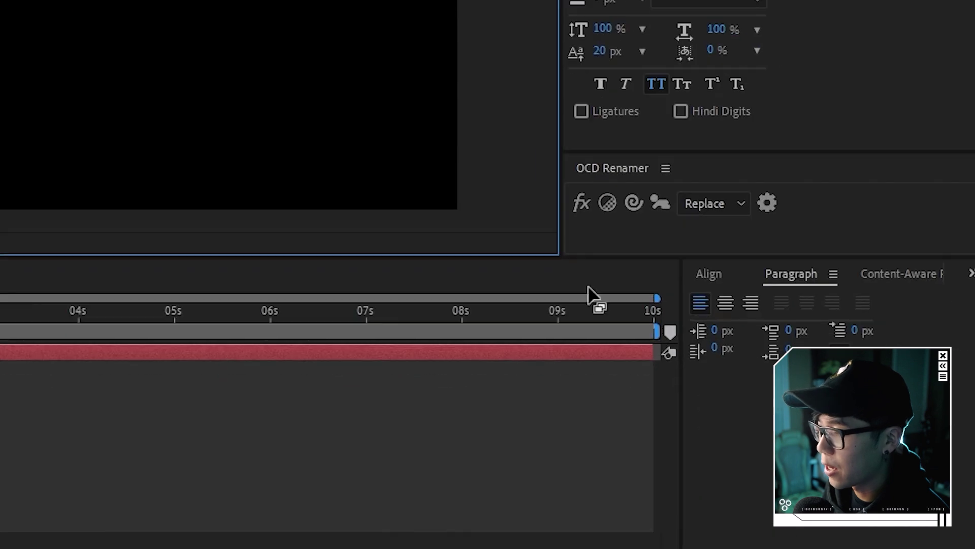
pyautogui.click(724, 301)
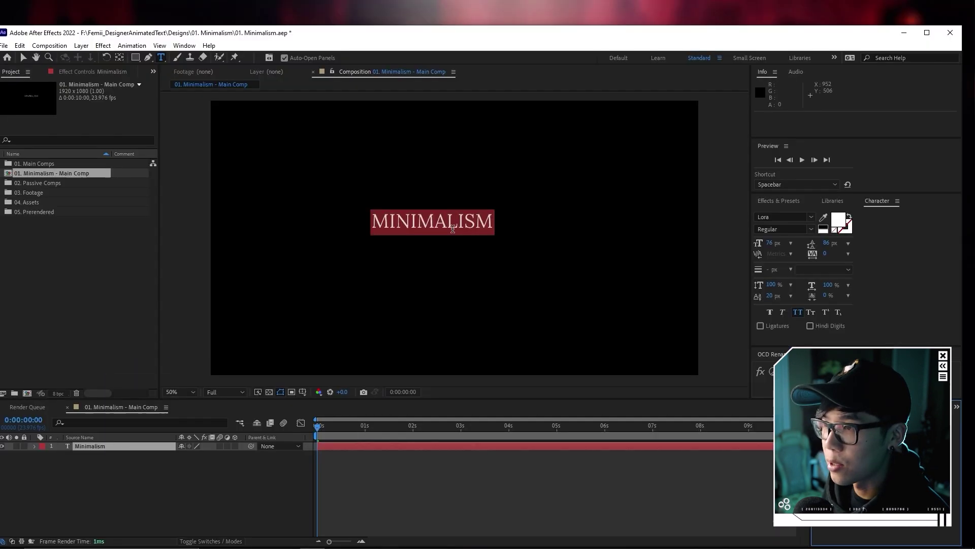
pyautogui.click(489, 242)
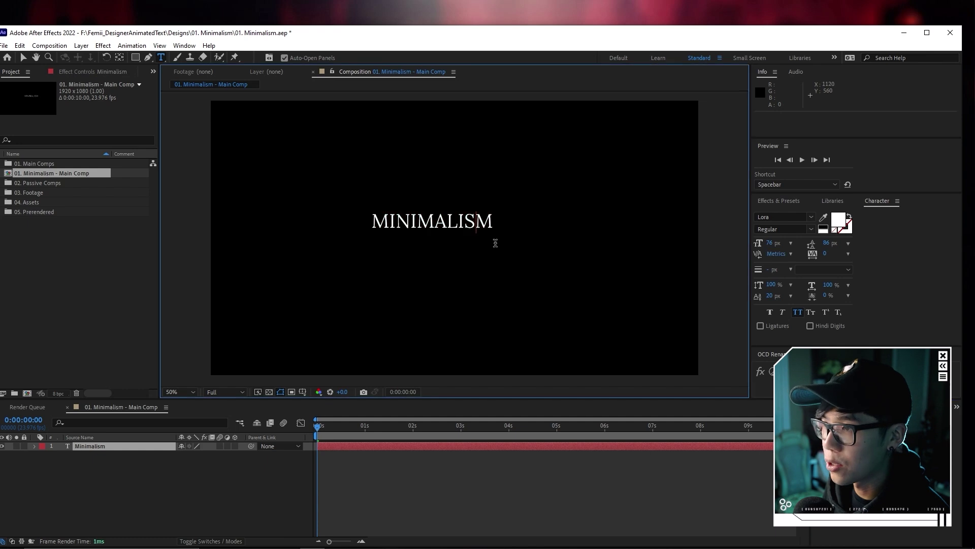
pyautogui.press('Escape')
pyautogui.press('v')
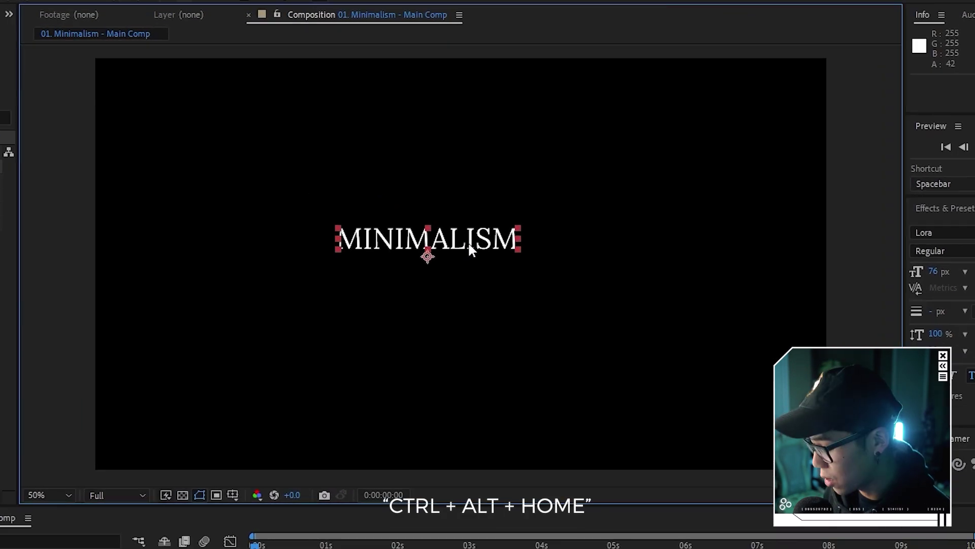
# - Centre the anchor point and the layer in the comp, and enlarge the text to 131 px
pyautogui.hotkey('ctrl', 'alt', 'Home')
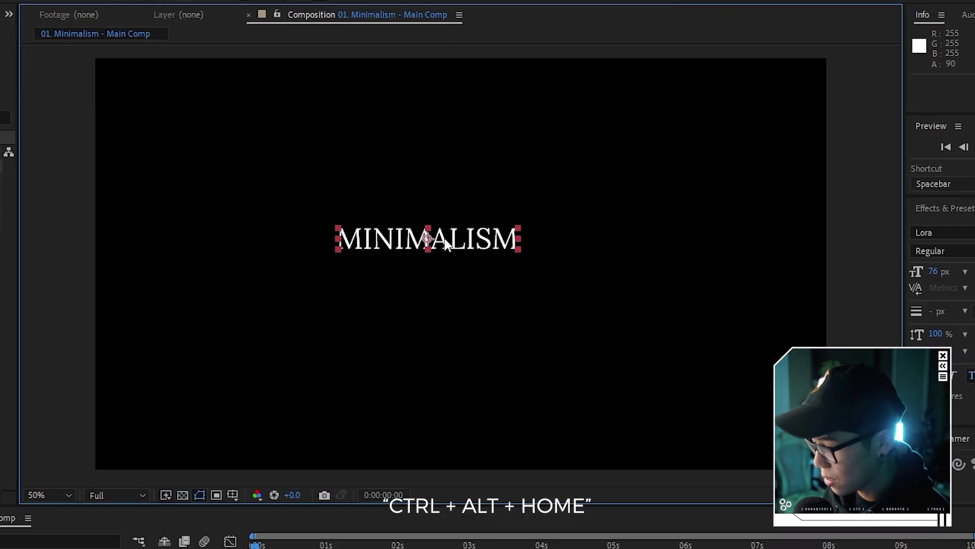
pyautogui.hotkey('ctrl', 'Home')
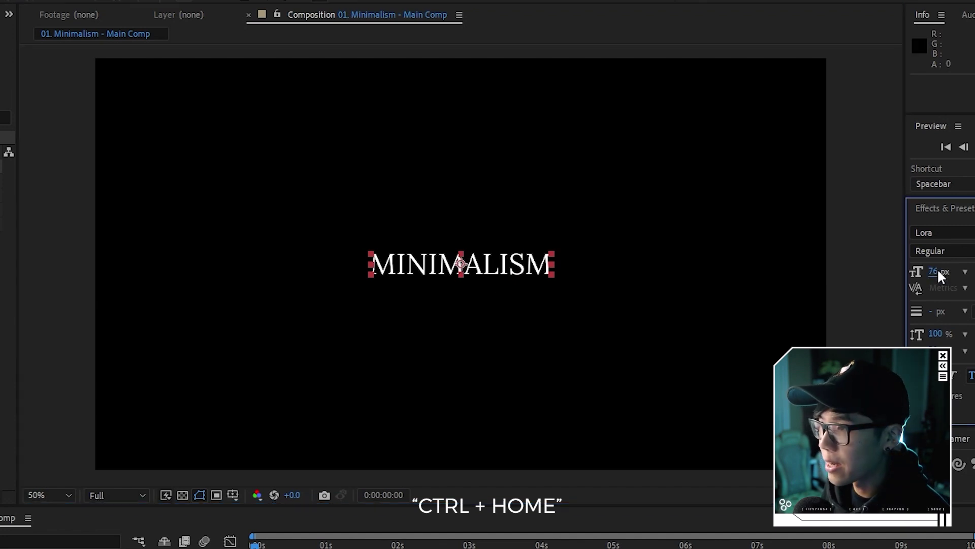
pyautogui.moveTo(938, 272); pyautogui.dragTo(376, 323)
pyautogui.scroll(2, 464, 265)
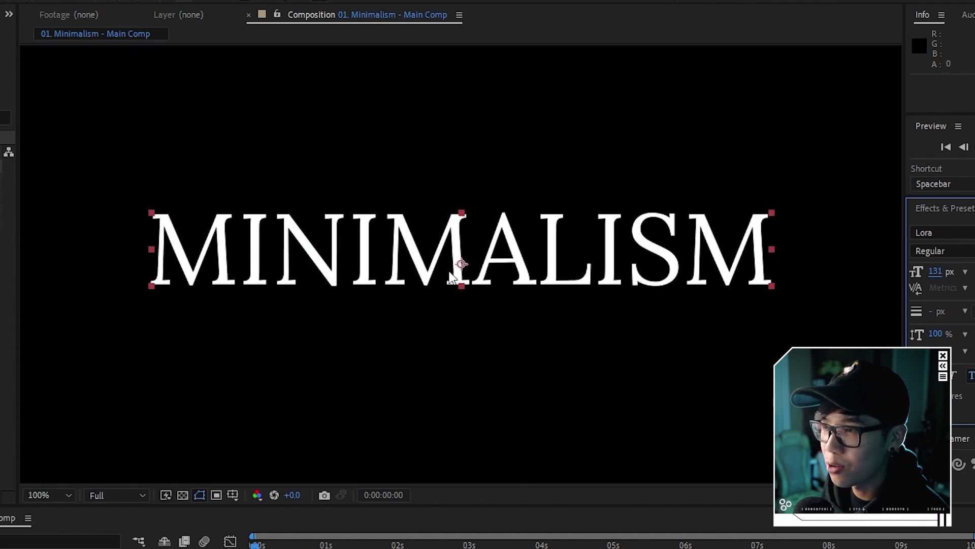
pyautogui.scroll(-2, 524, 259)
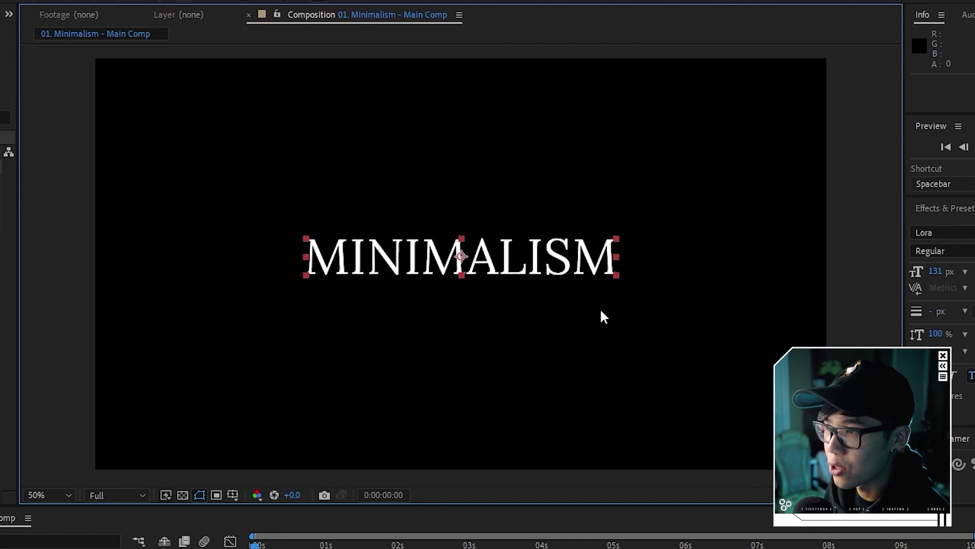
pyautogui.hotkey('ctrl', 'Home')
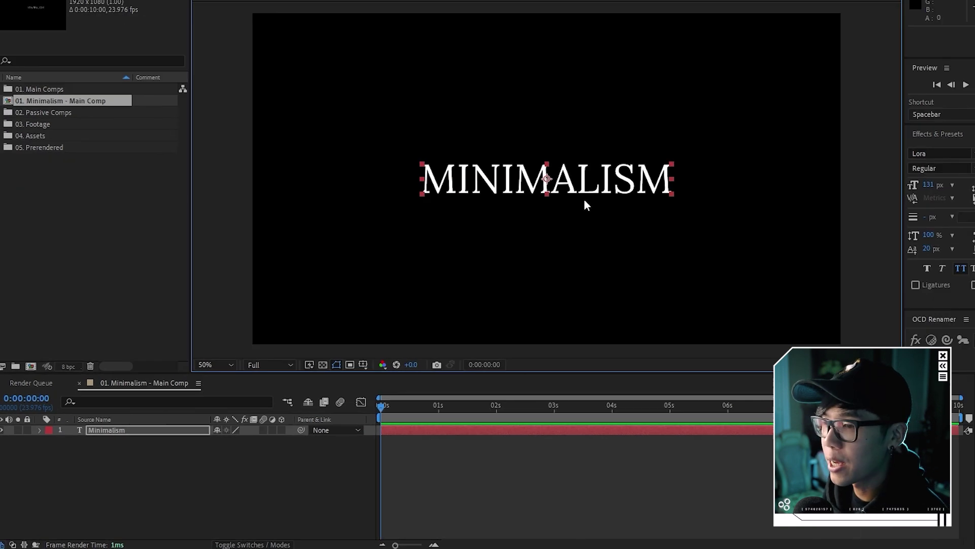
# - Keyframe MINIMALISM's Position from 960,785 at 0s to 960,540 at 1s and preview it
pyautogui.press('p')
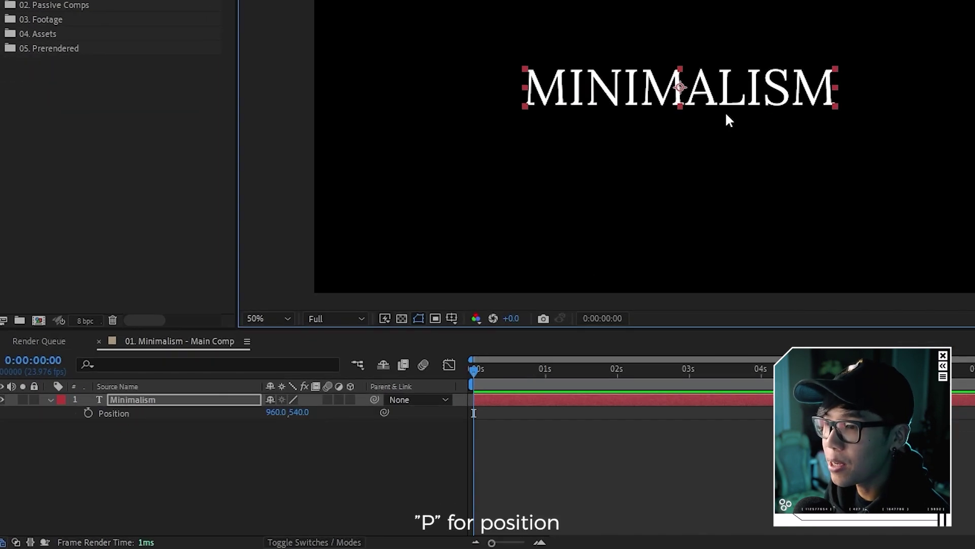
pyautogui.click(88, 414)
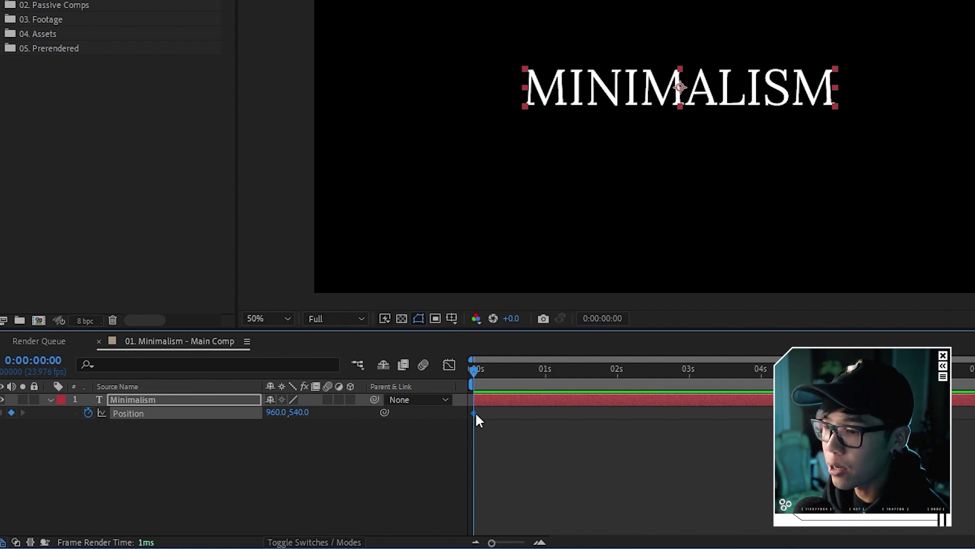
pyautogui.moveTo(475, 412); pyautogui.dragTo(546, 413)
pyautogui.click(549, 369)
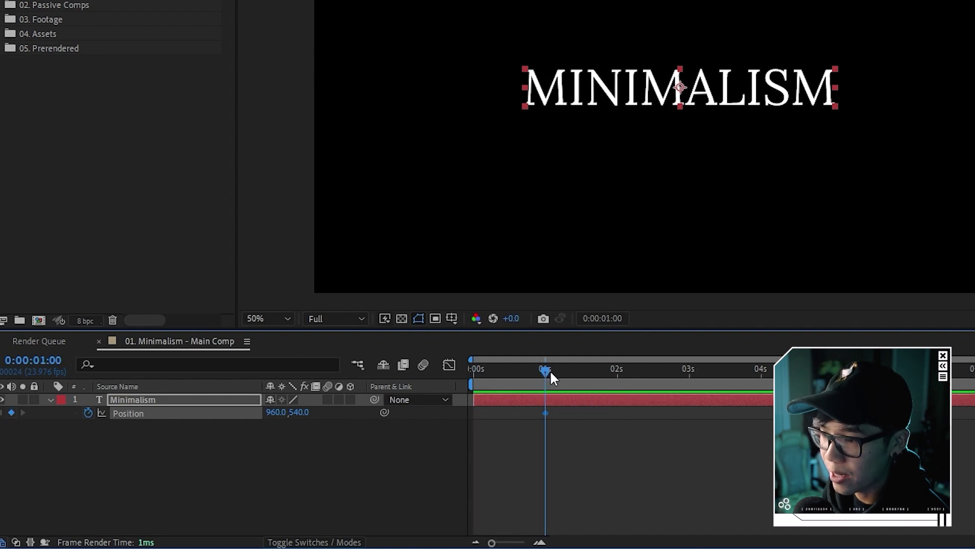
pyautogui.press('Home')
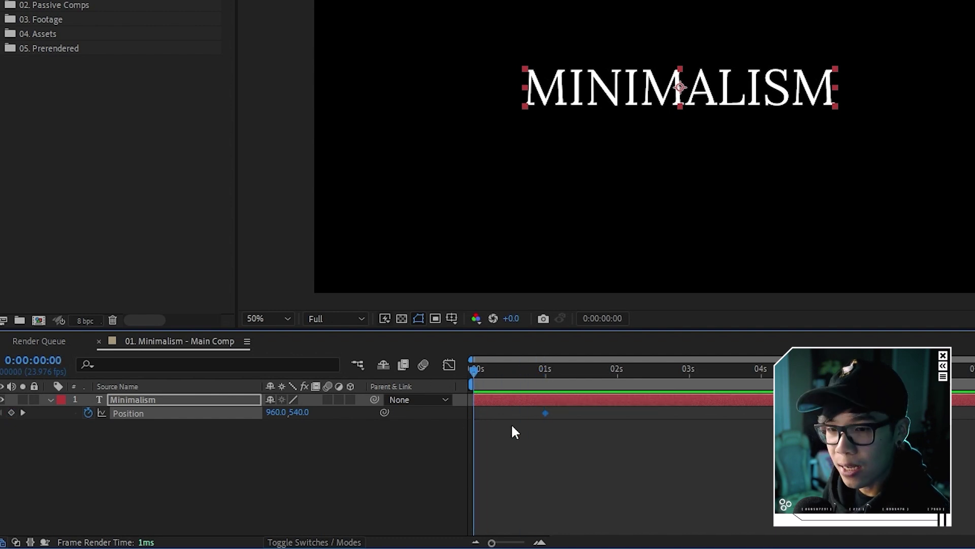
pyautogui.moveTo(301, 410); pyautogui.dragTo(401, 413)
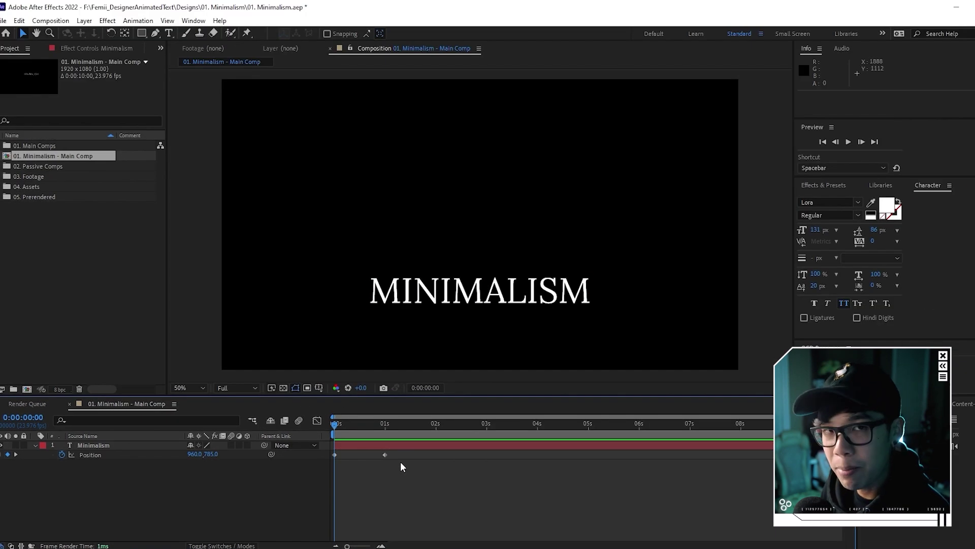
pyautogui.press('space')
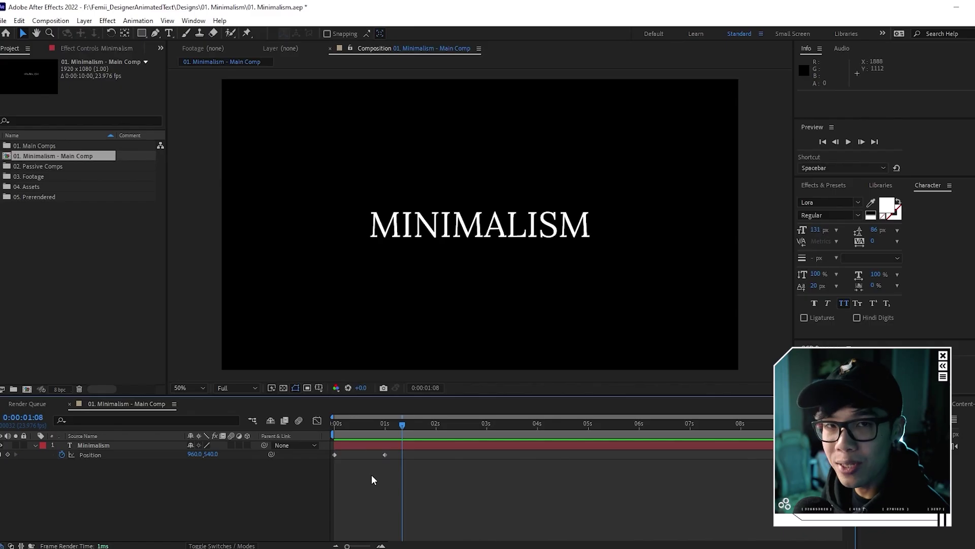
# - Apply Easy Ease to both position keyframes
pyautogui.moveTo(395, 472); pyautogui.dragTo(348, 451)
pyautogui.moveTo(496, 424); pyautogui.dragTo(467, 408)
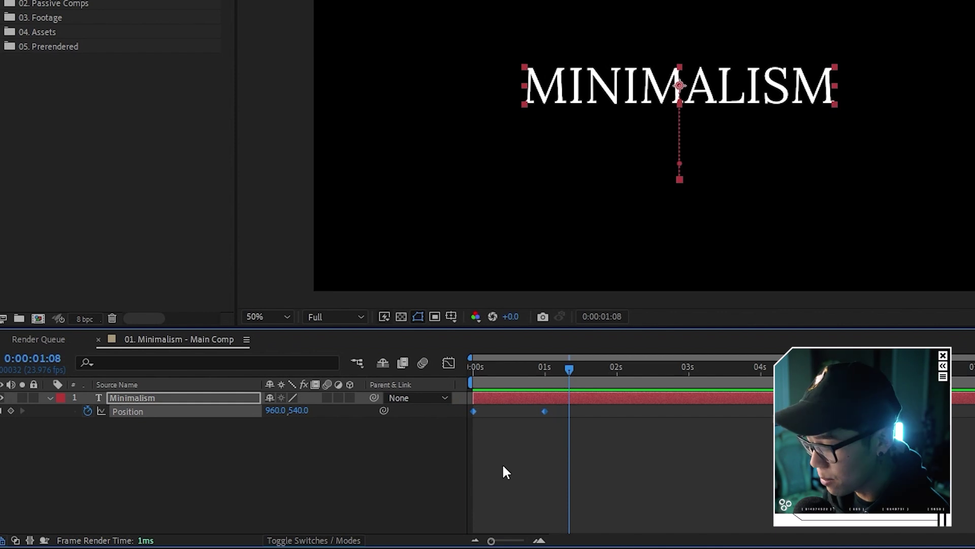
pyautogui.press('F9')
pyautogui.click(525, 441)
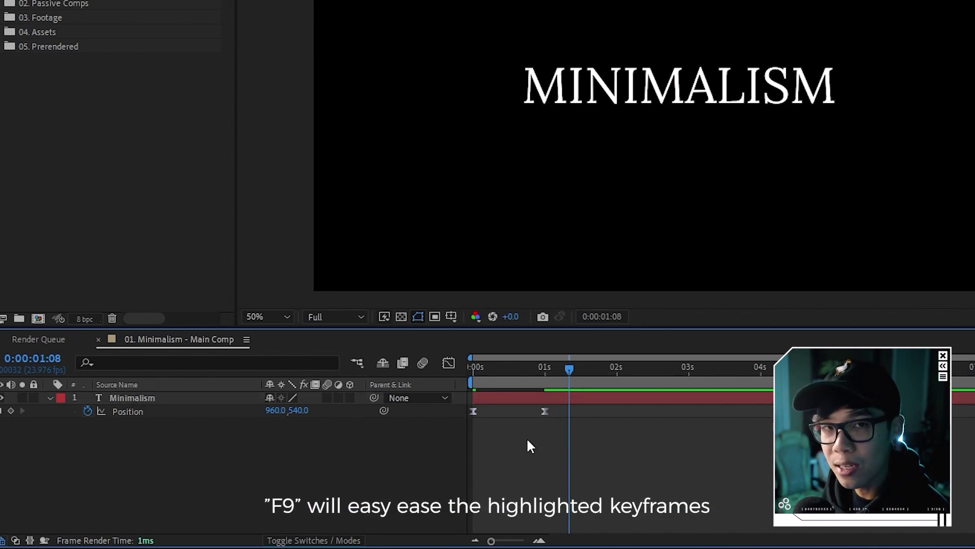
pyautogui.click(544, 411)
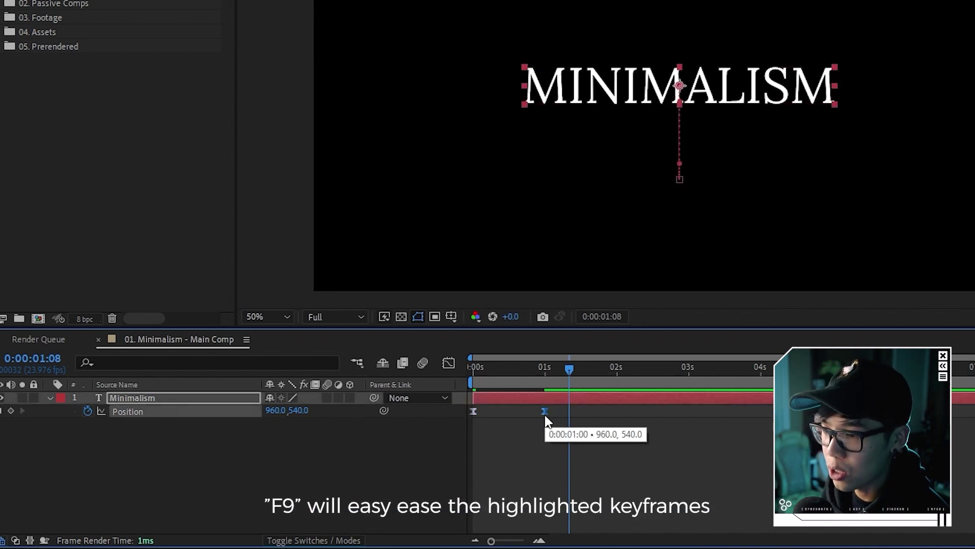
# - In the speed graph, pull the 1s keyframe's influence handle left so the rise starts fast and eases in
pyautogui.click(449, 362)
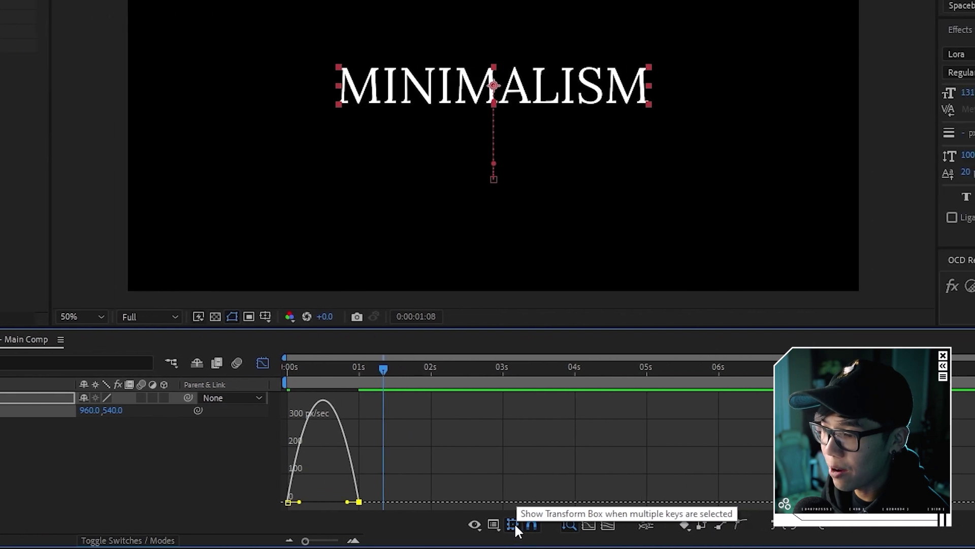
pyautogui.click(495, 524)
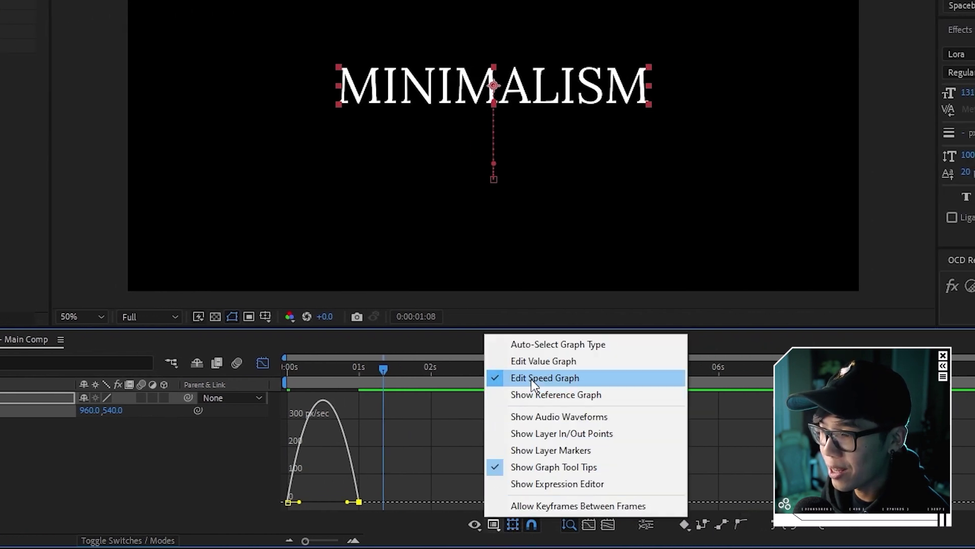
pyautogui.click(369, 526)
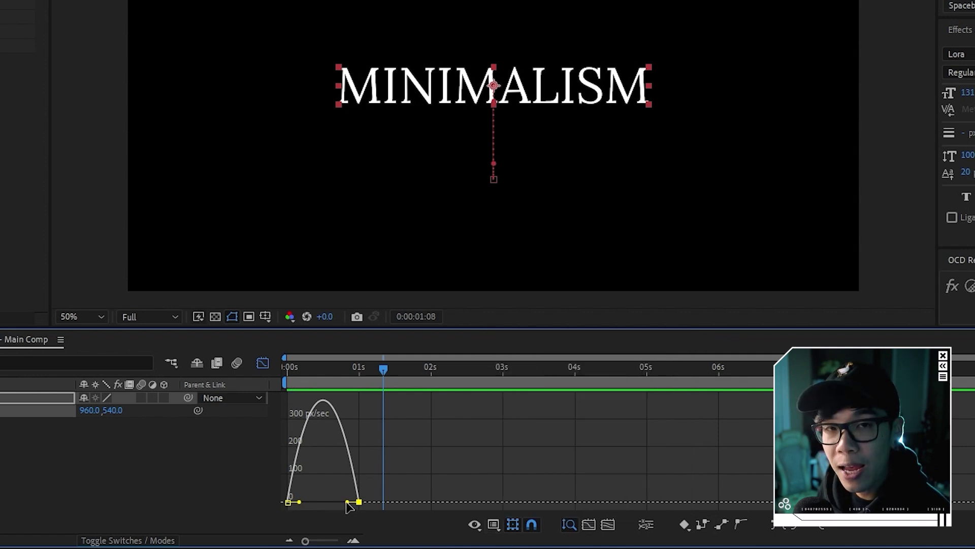
pyautogui.moveTo(348, 502); pyautogui.dragTo(323, 503)
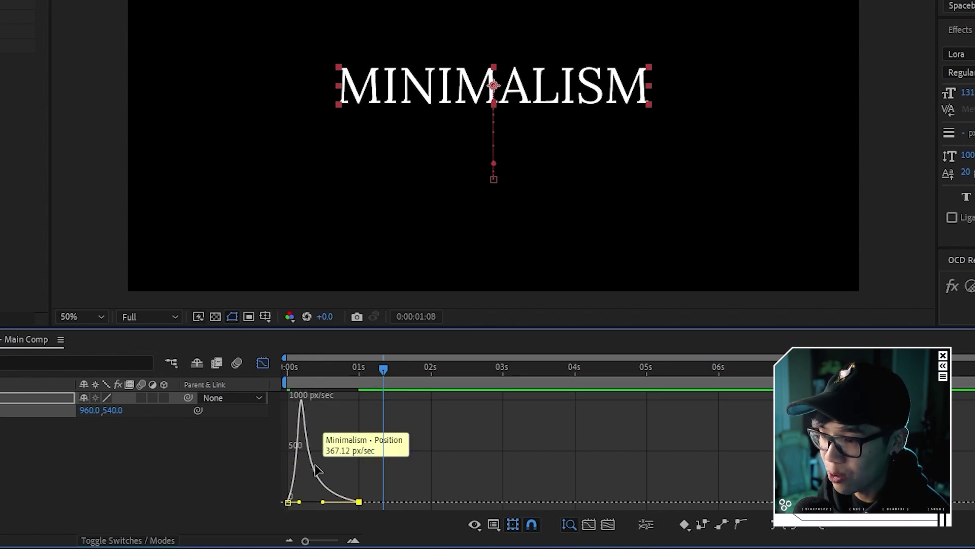
pyautogui.click(262, 363)
pyautogui.click(364, 367)
# - Play back MINIMALISM's fast-then-gentle rise from the start, then deselect the layer
pyautogui.press('Home')
pyautogui.press('space')
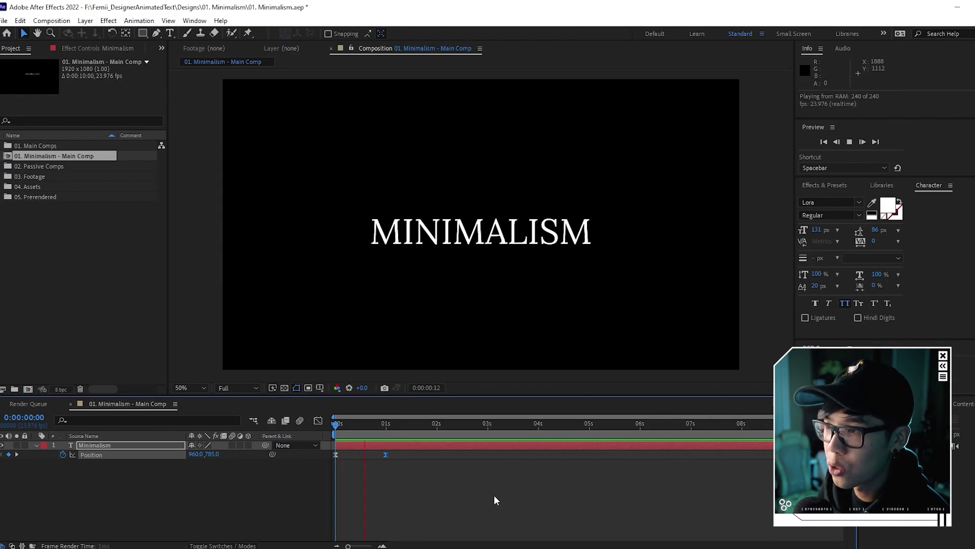
pyautogui.press('space')
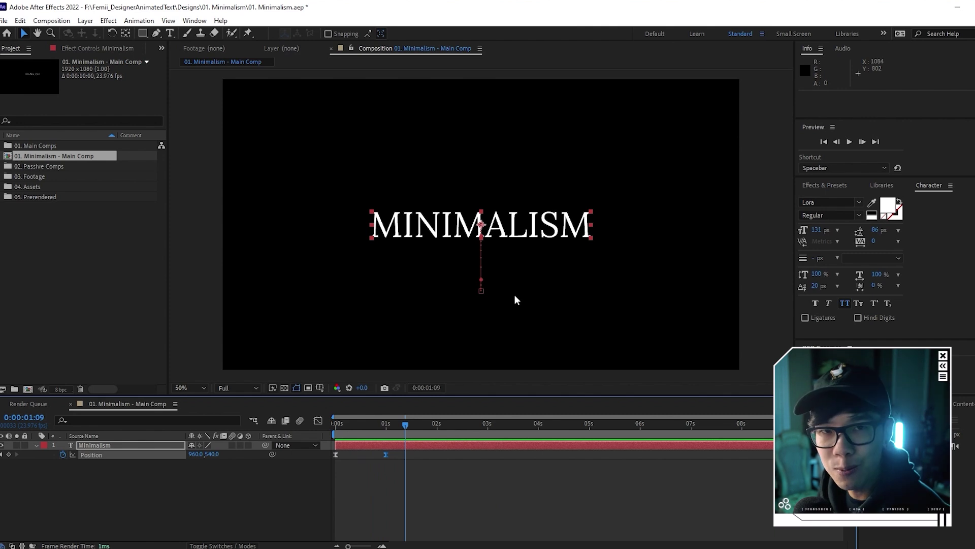
pyautogui.click(407, 477)
pyautogui.click(382, 424)
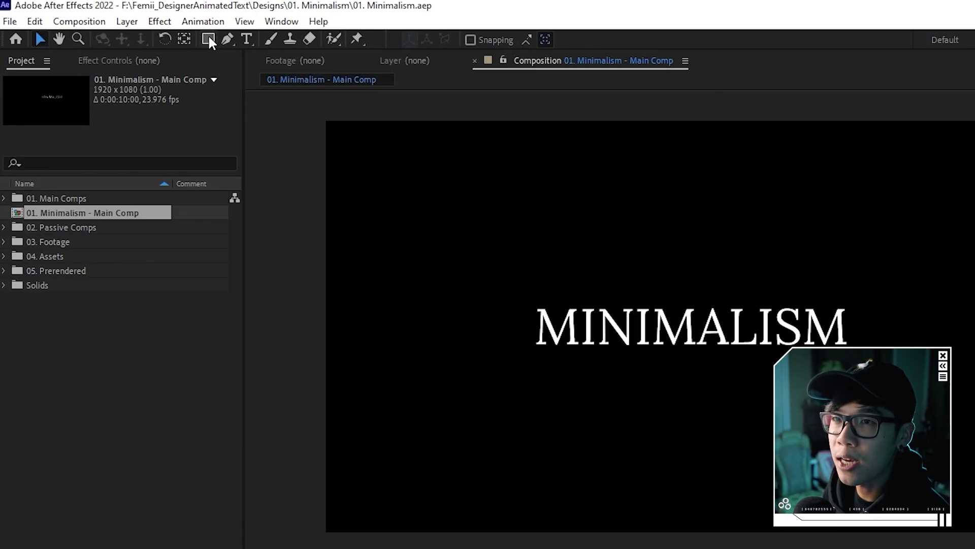
# - Set the Rectangle tool's fill to white with no stroke
pyautogui.click(209, 39)
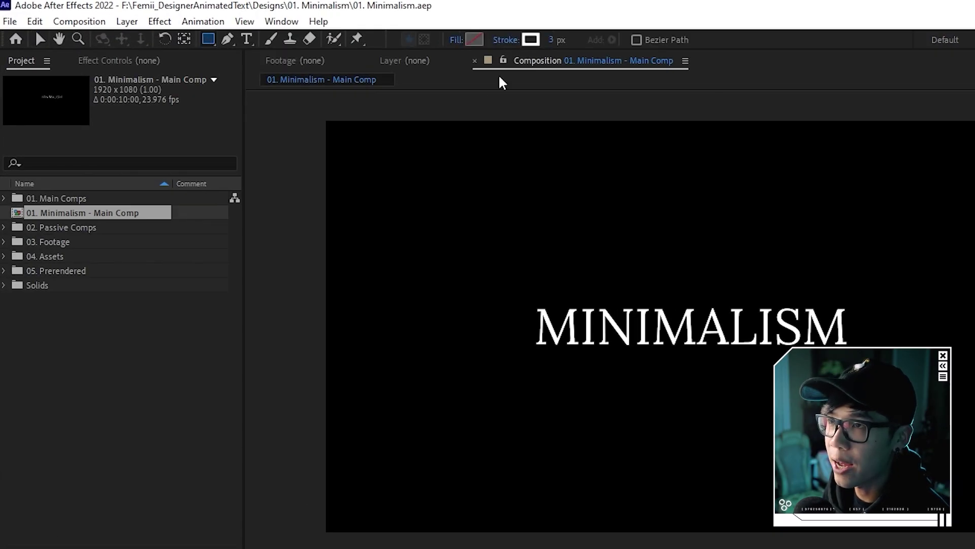
pyautogui.click(474, 41)
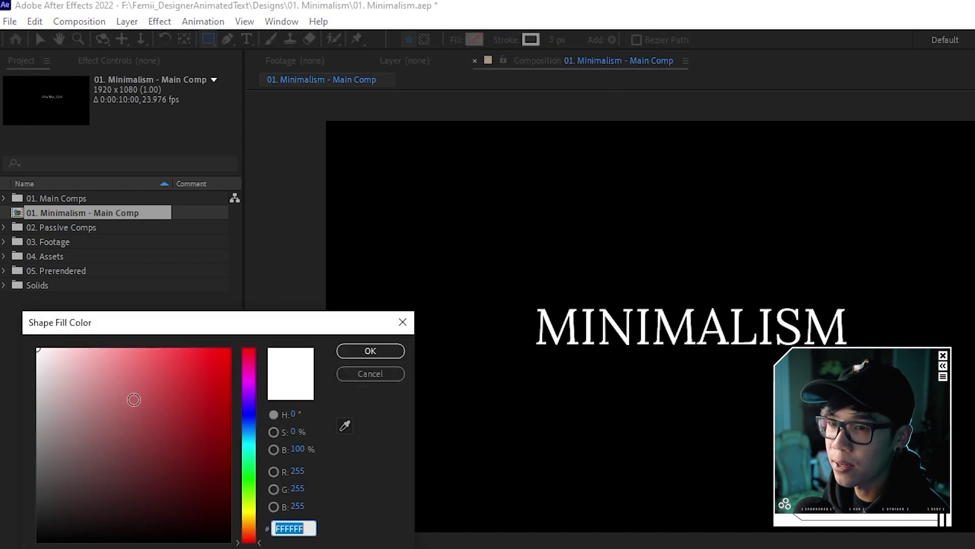
pyautogui.click(370, 350)
pyautogui.click(508, 40)
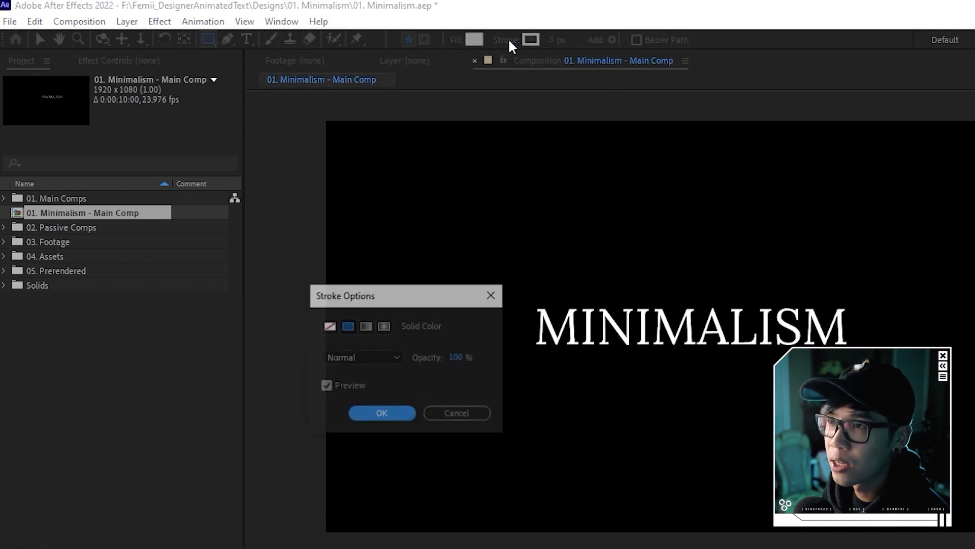
pyautogui.click(329, 325)
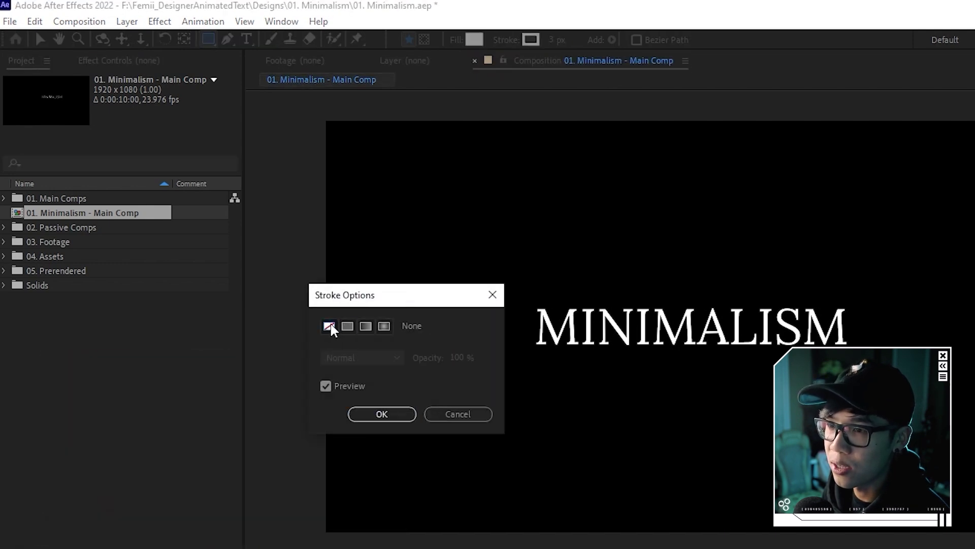
pyautogui.click(382, 413)
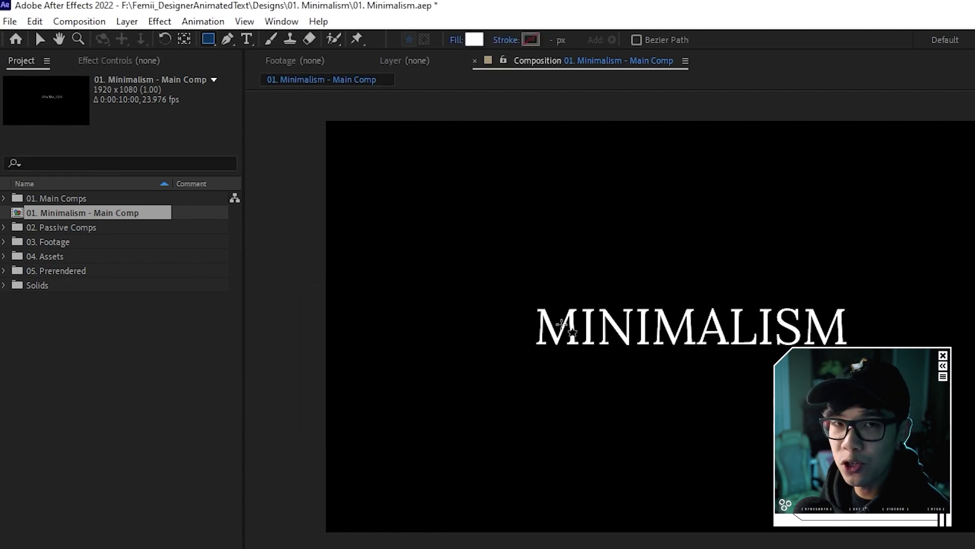
# - Draw a white rectangle covering the MINIMALISM text and show the Modes columns
pyautogui.moveTo(512, 293); pyautogui.dragTo(865, 362)
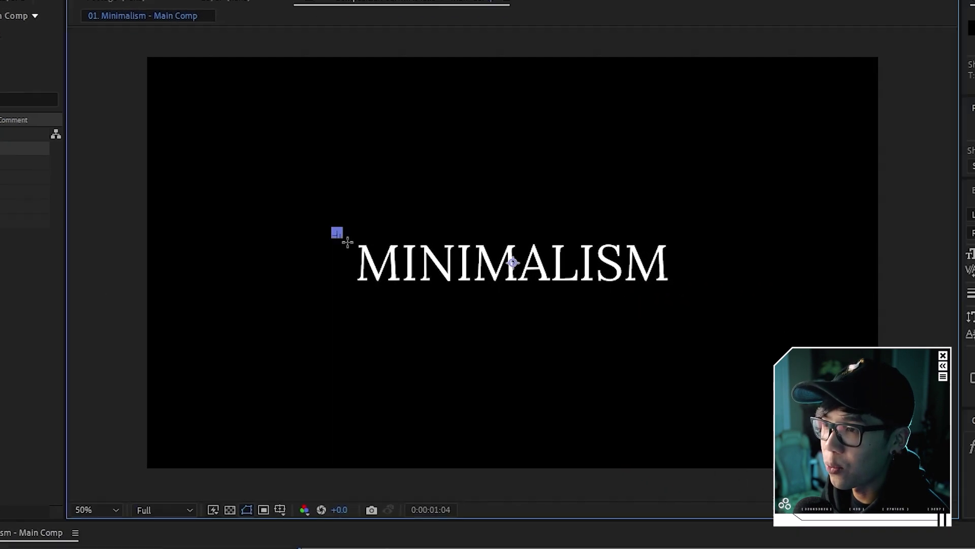
pyautogui.moveTo(657, 288); pyautogui.dragTo(658, 287)
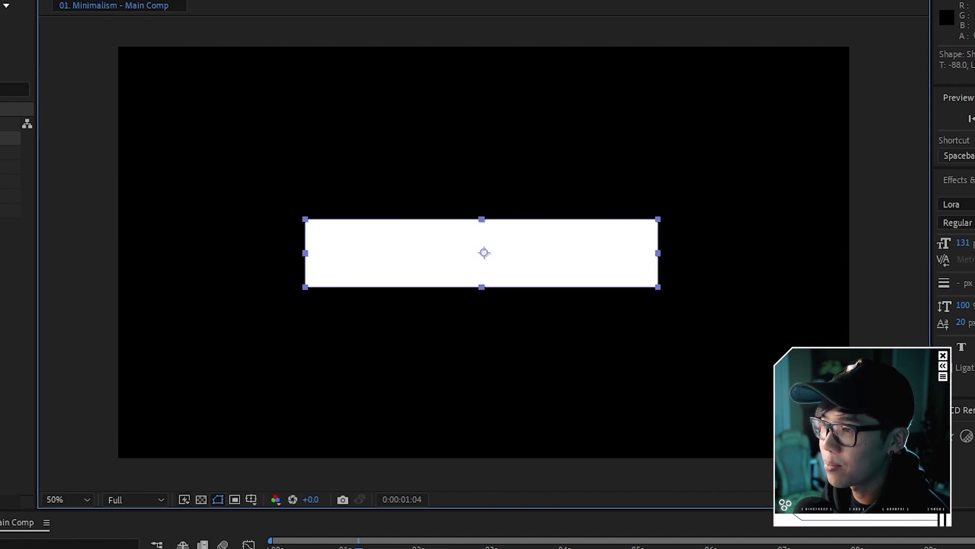
pyautogui.press('v')
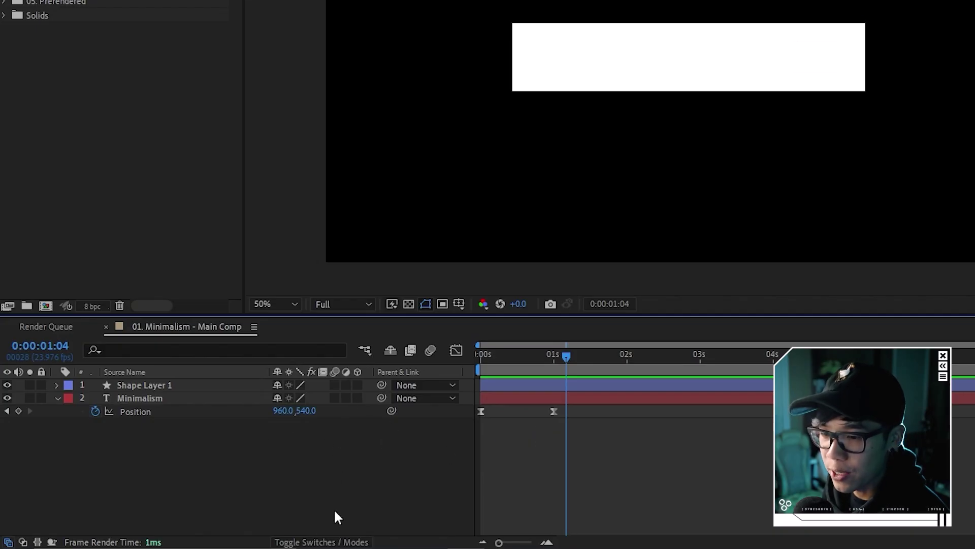
pyautogui.click(315, 543)
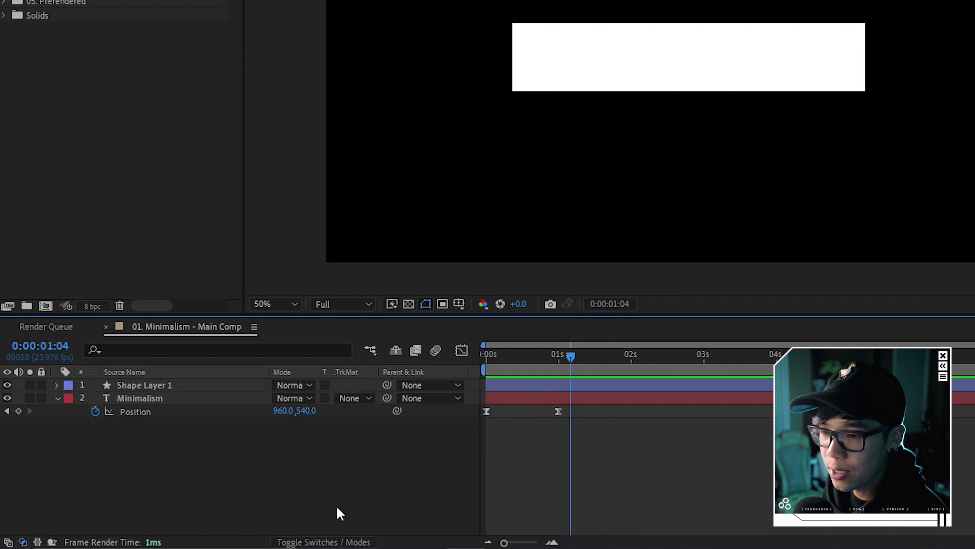
# - Set MINIMALISM's track matte to Luma Matte 'Shape Layer 1' and preview the reveal
pyautogui.click(238, 396)
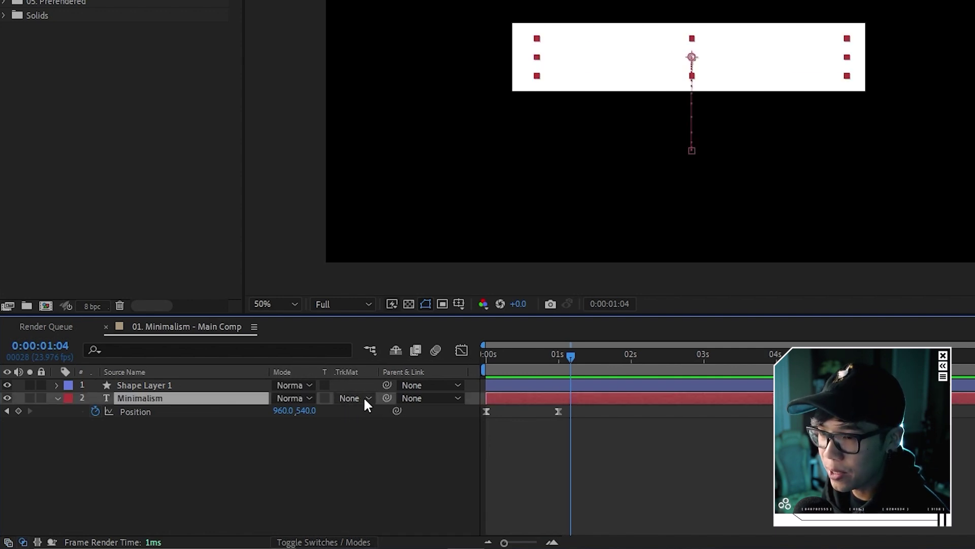
pyautogui.click(363, 398)
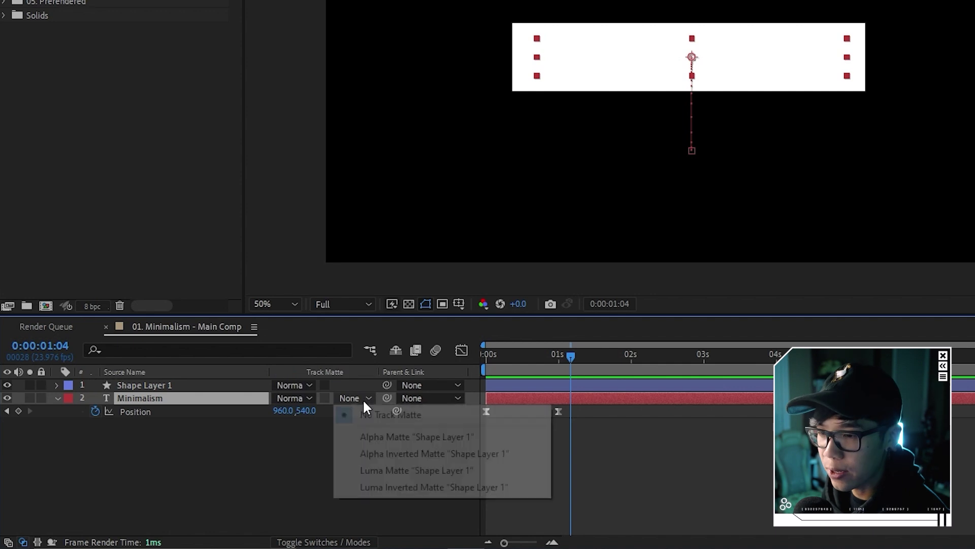
pyautogui.click(415, 470)
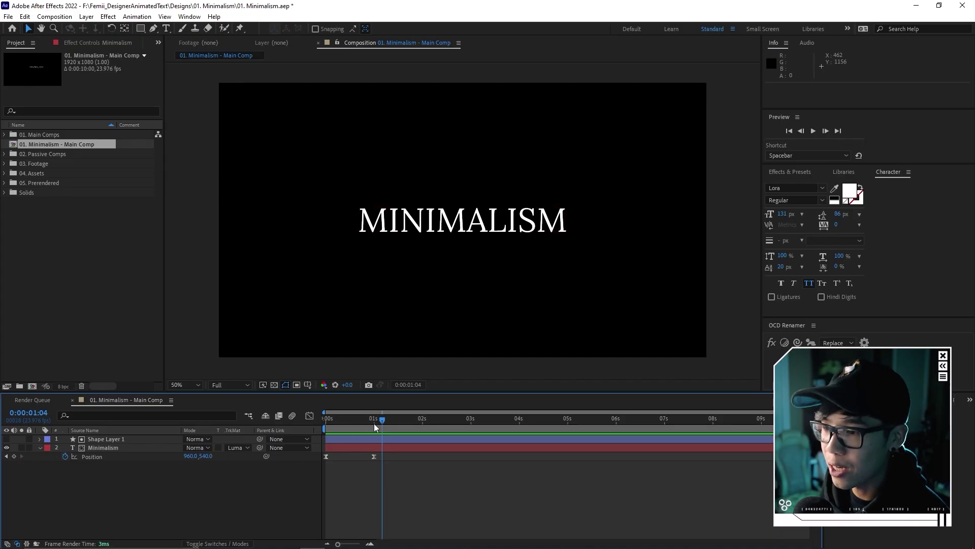
pyautogui.moveTo(374, 426); pyautogui.dragTo(336, 426)
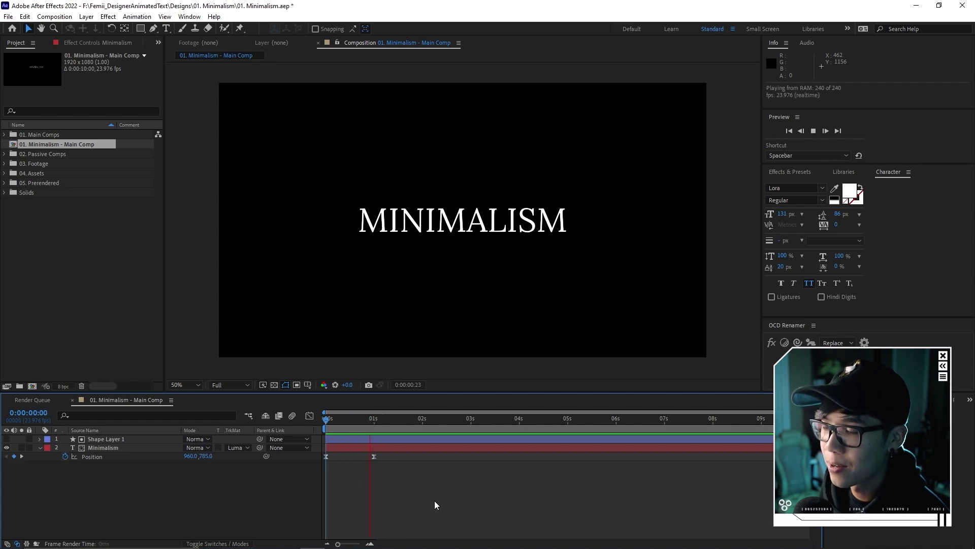
pyautogui.moveTo(372, 427); pyautogui.dragTo(330, 420)
pyautogui.press('space')
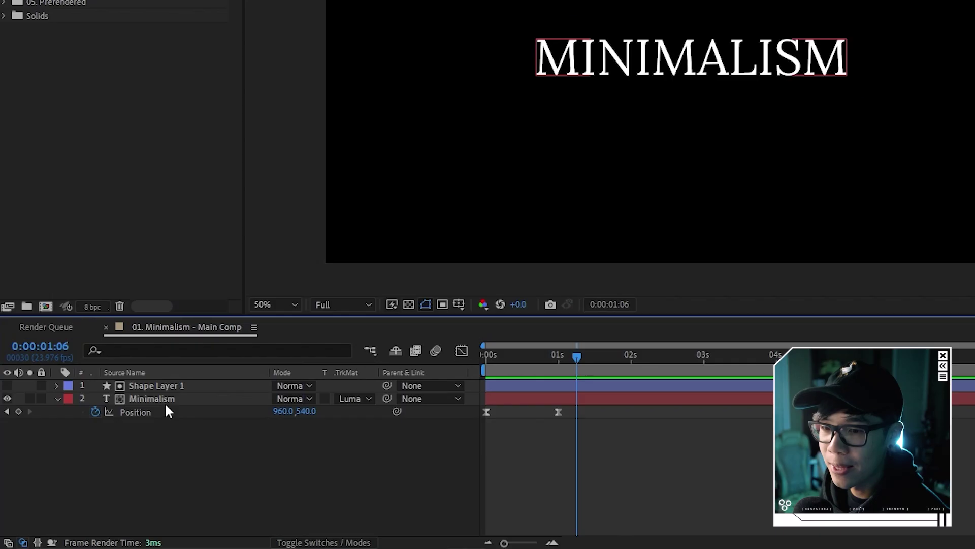
# - Rename the rectangle layer 'Shape Layer 1' to 'Matte'
pyautogui.click(169, 387)
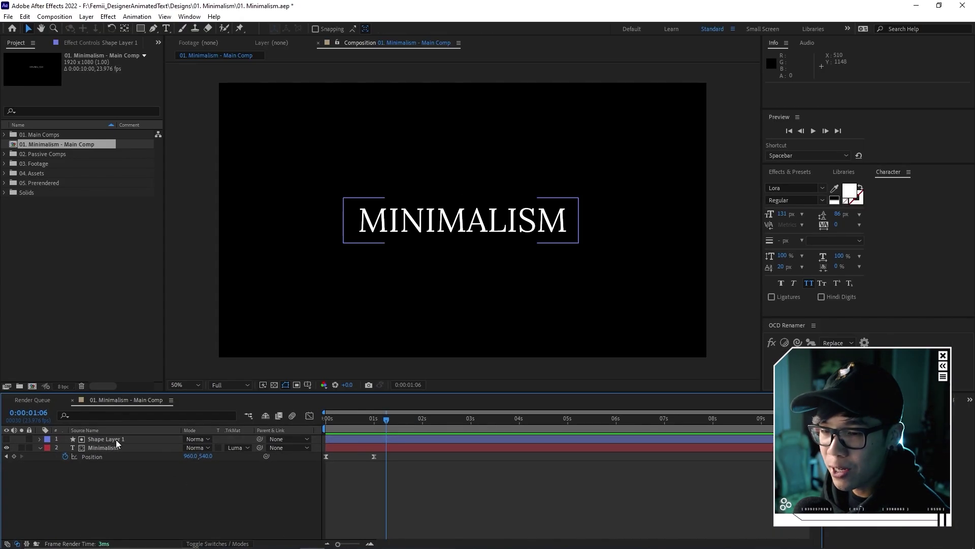
pyautogui.click(172, 387)
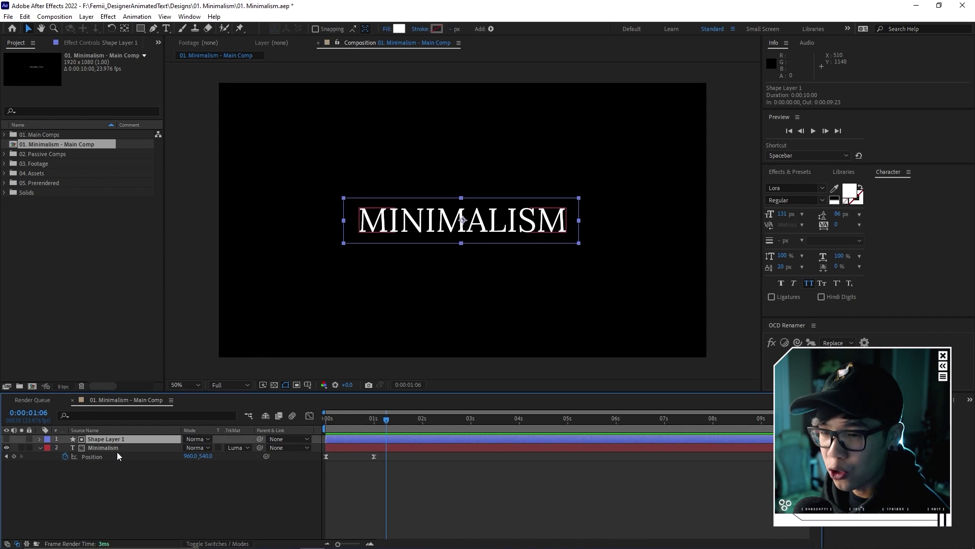
pyautogui.click(117, 447)
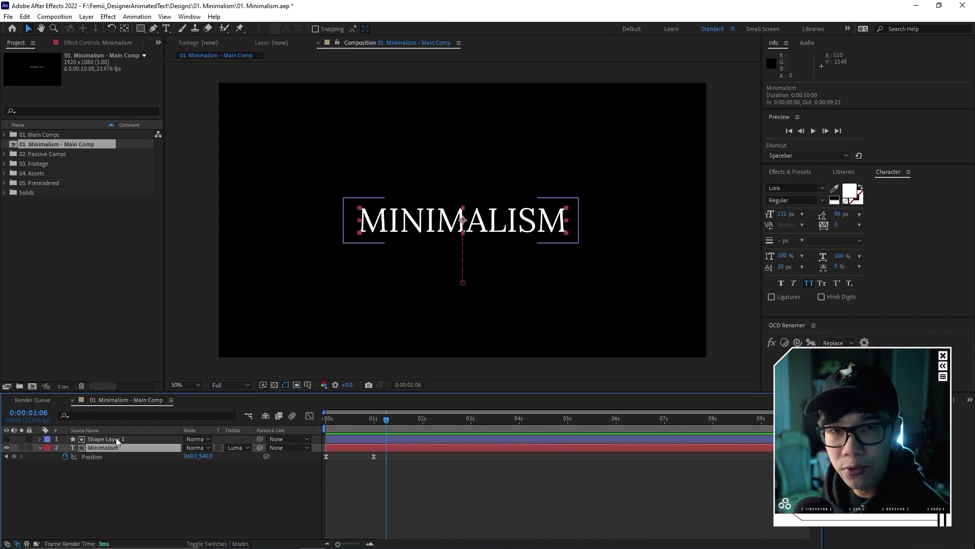
pyautogui.rightClick(116, 437)
pyautogui.click(142, 431)
pyautogui.write('Matte')
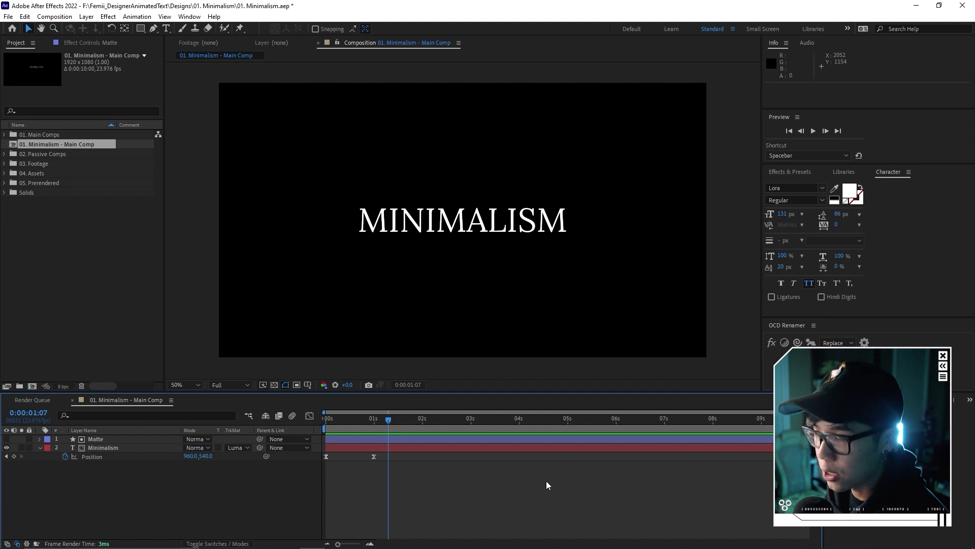
# - Create a white solid named Background and move it below the Minimalism layer
pyautogui.hotkey('ctrl', 'y')
pyautogui.moveTo(411, 147); pyautogui.dragTo(437, 158)
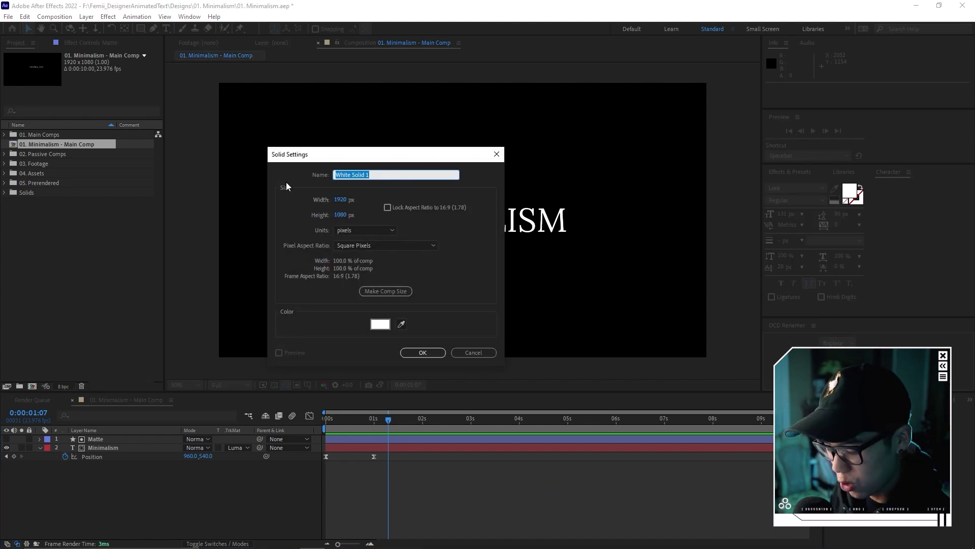
pyautogui.write('Background')
pyautogui.press('Return')
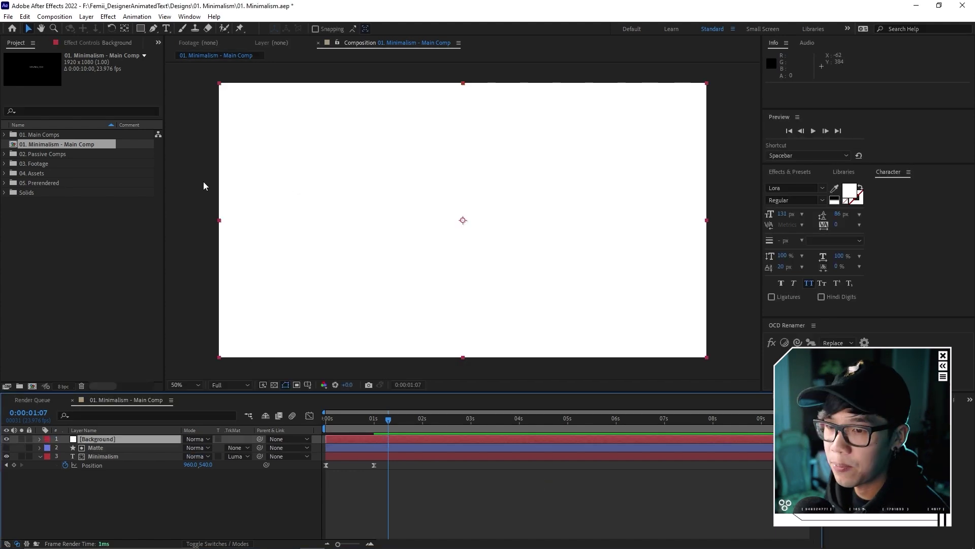
pyautogui.moveTo(108, 439); pyautogui.dragTo(118, 483)
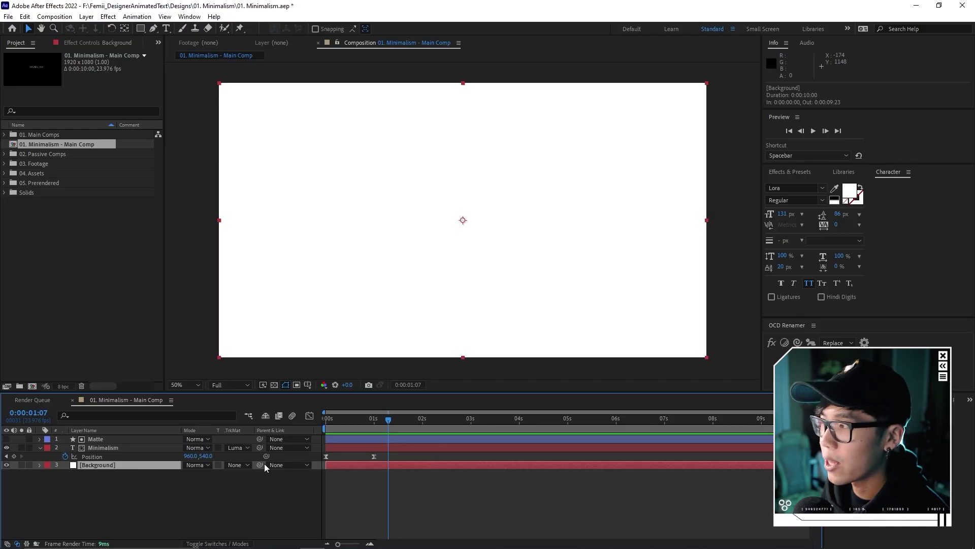
pyautogui.click(795, 172)
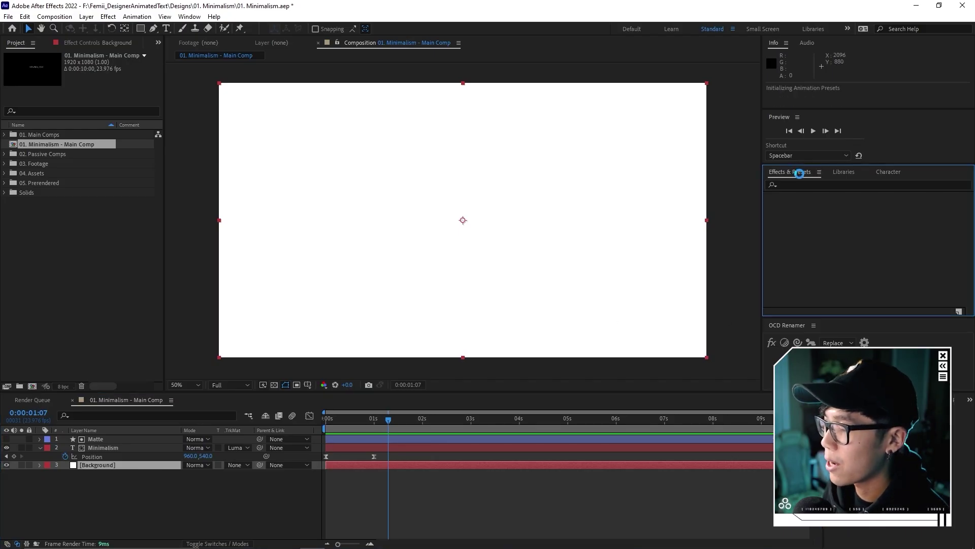
# - Search 'gradient' and apply Gradient Ramp to the Background layer, showing its settings
pyautogui.click(812, 186)
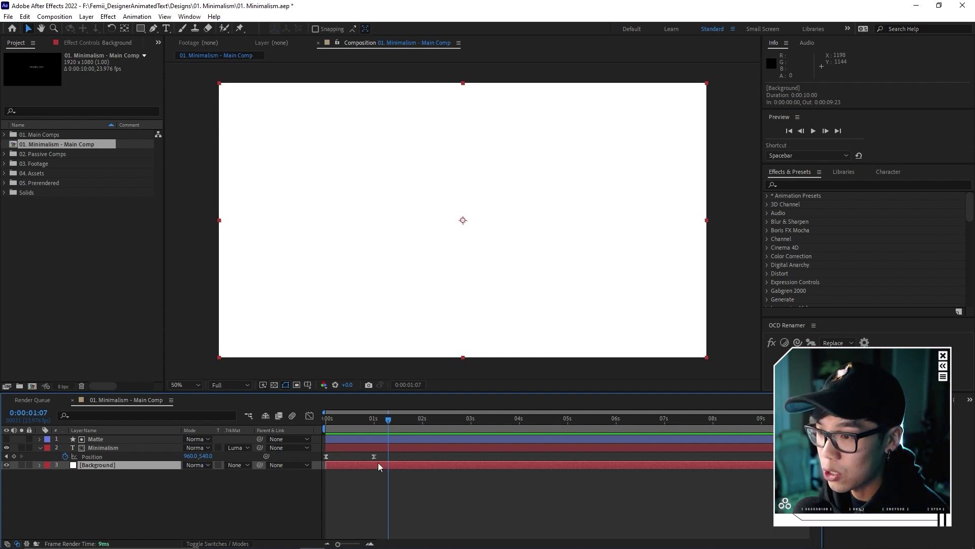
pyautogui.hotkey('ctrl', 'space')
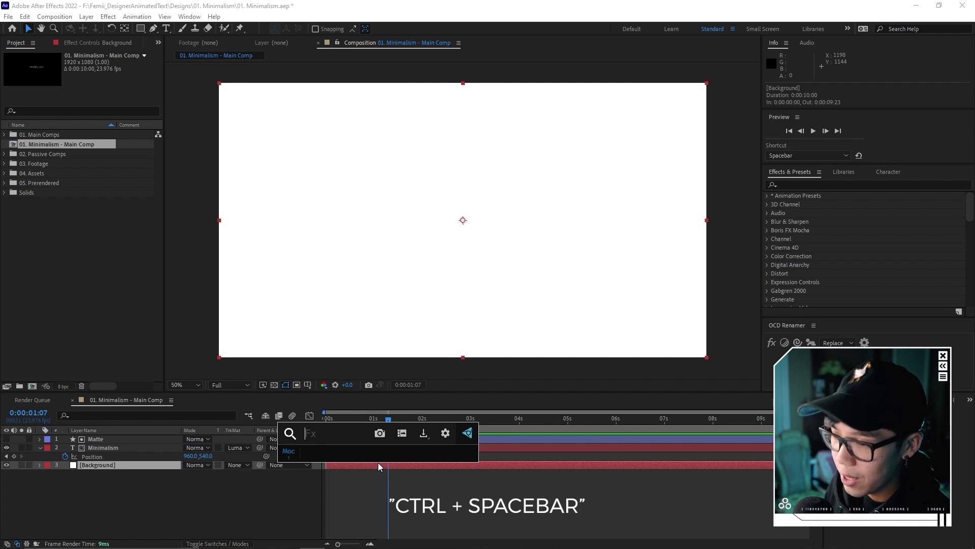
pyautogui.write('gradient')
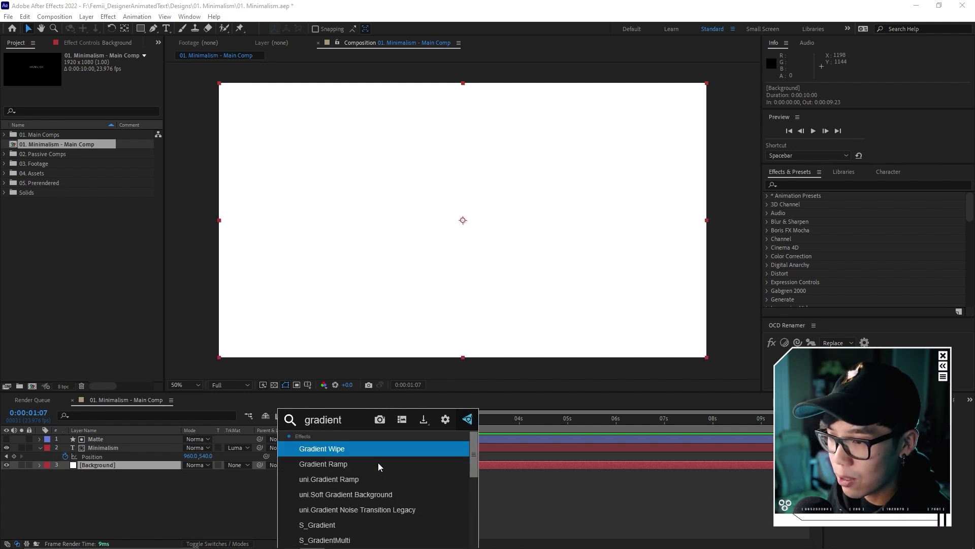
pyautogui.click(366, 466)
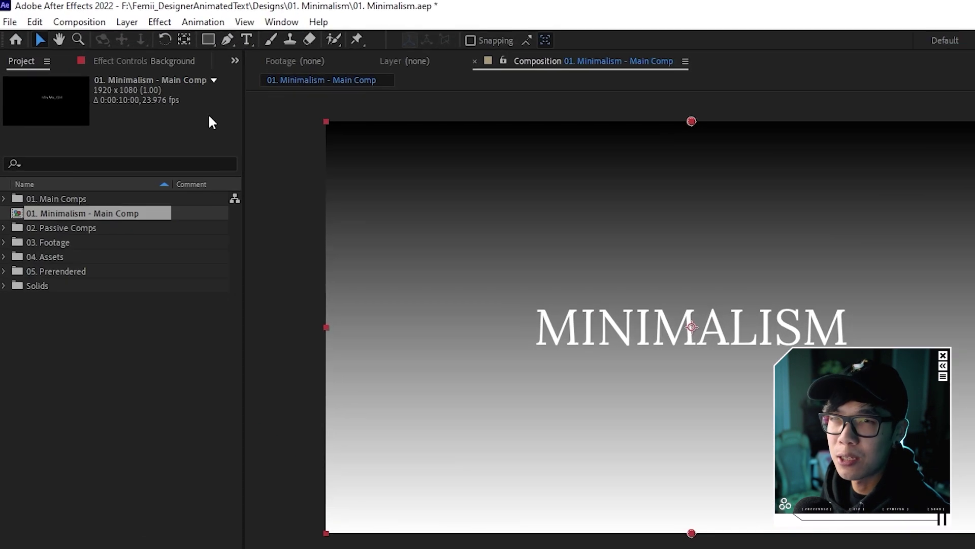
pyautogui.click(112, 44)
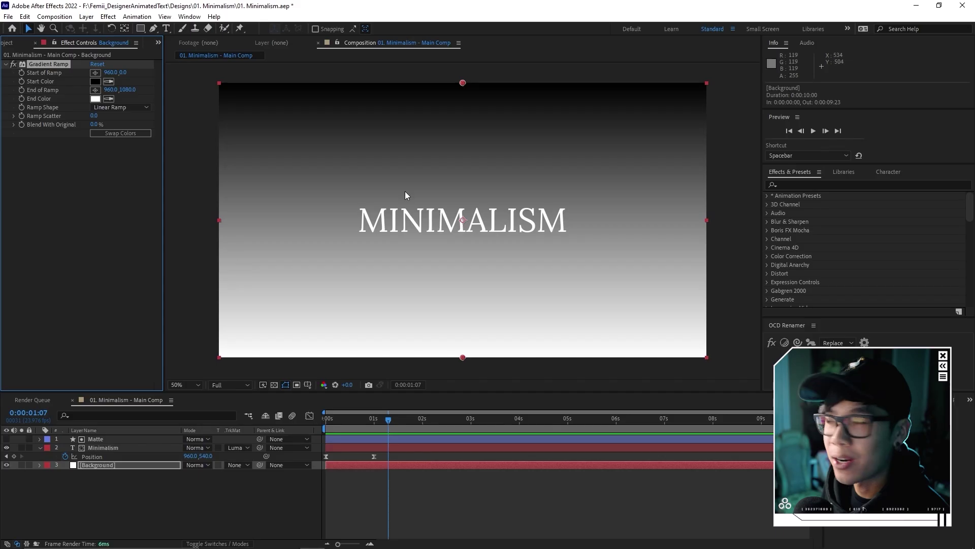
# - Switch to Adobe Color maximized and browse its Explore palettes page
pyautogui.hotkey('alt', 'Tab')
pyautogui.doubleClick(752, 56)
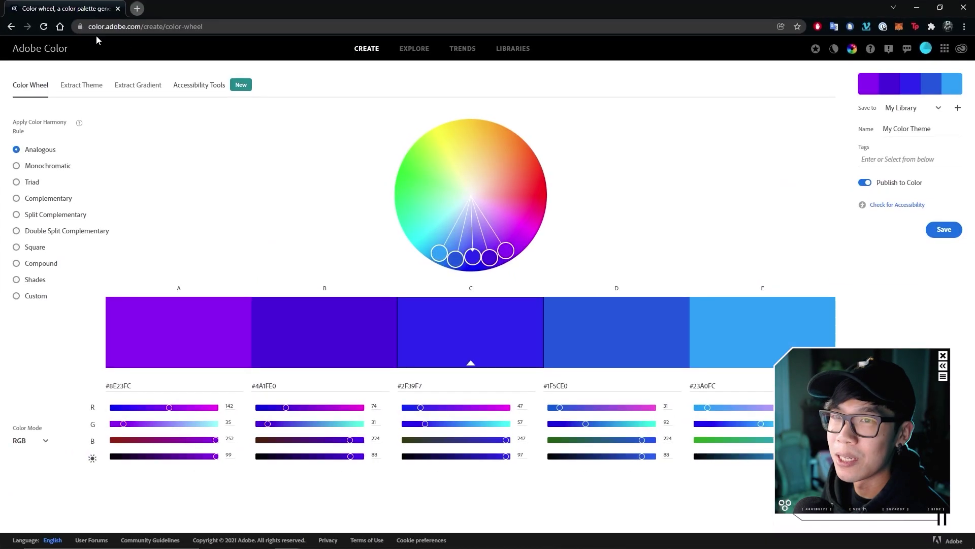
pyautogui.click(411, 49)
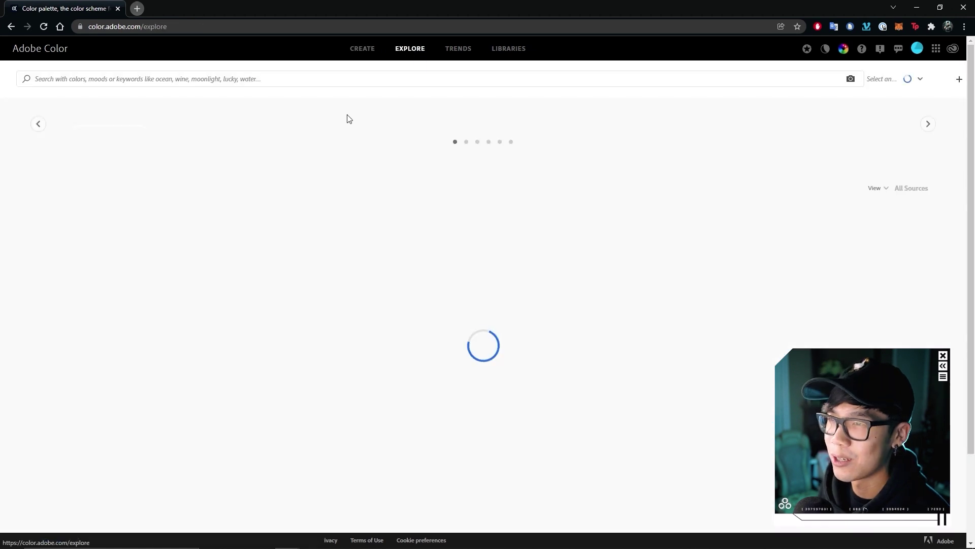
pyautogui.scroll(-8, 583, 340)
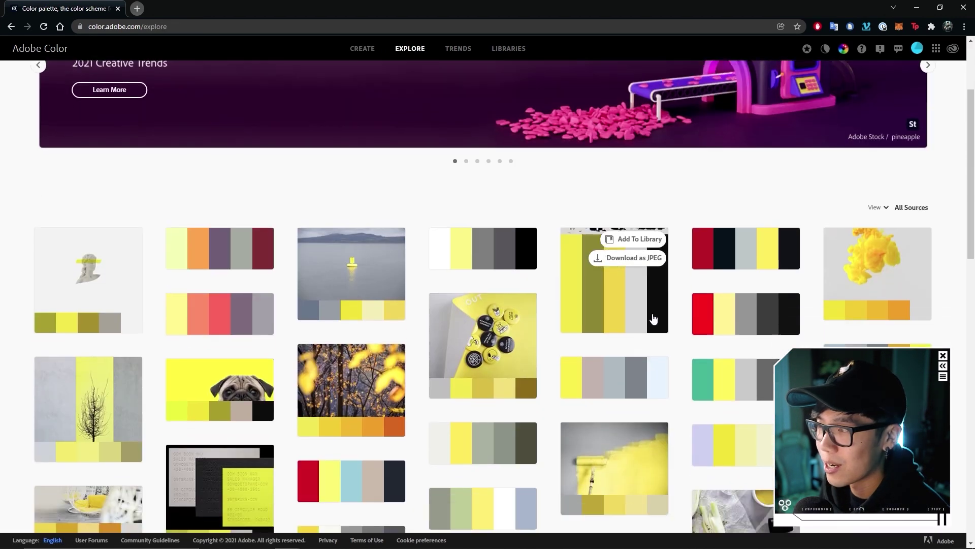
pyautogui.scroll(-5, 381, 325)
pyautogui.scroll(15, 559, 294)
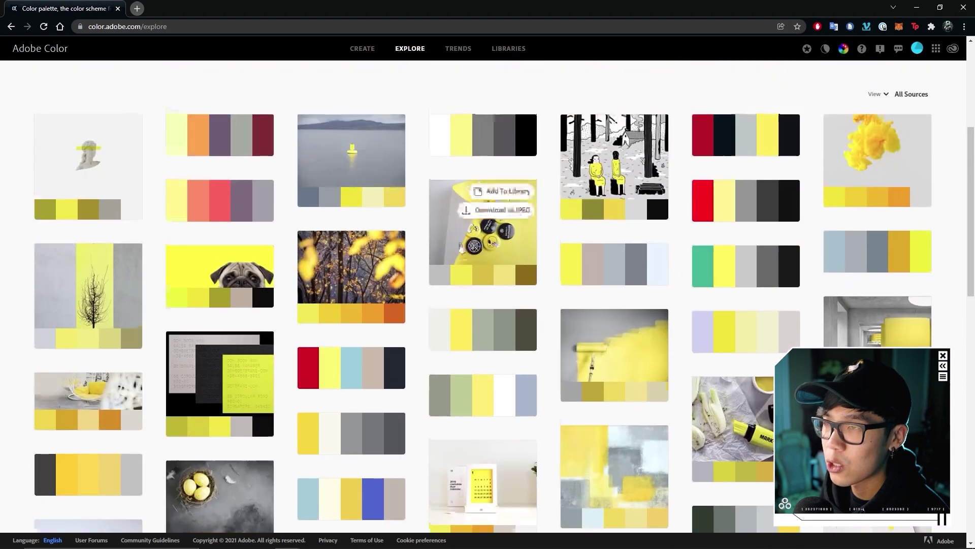
# - Search 'summer' and take yellow #F2B807 from the Sandcastle on the sea in summertime palette
pyautogui.click(298, 79)
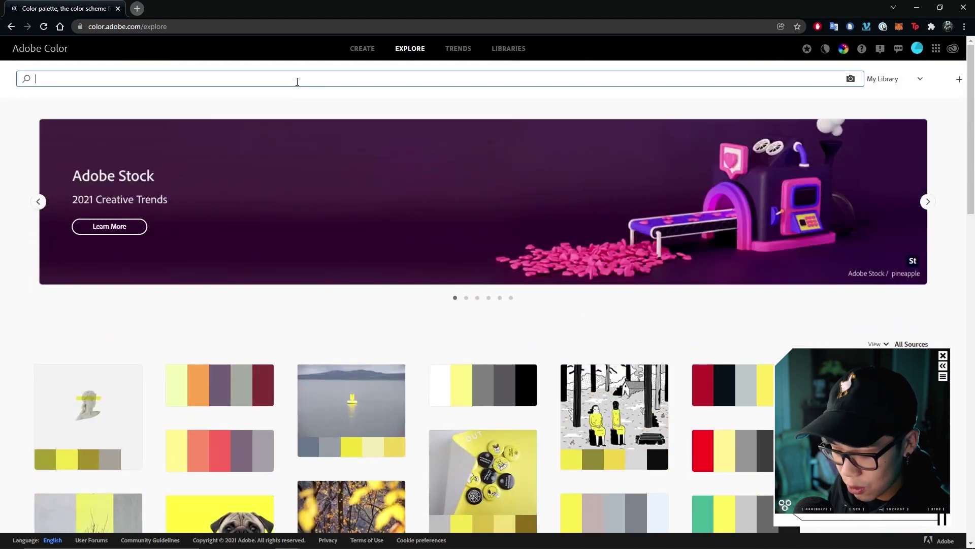
pyautogui.write('summer')
pyautogui.press('Return')
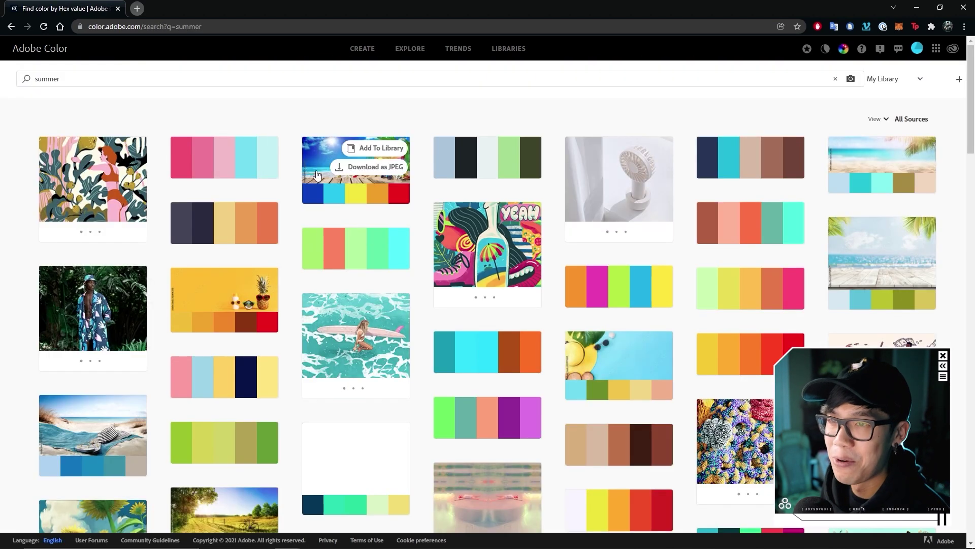
pyautogui.click(317, 175)
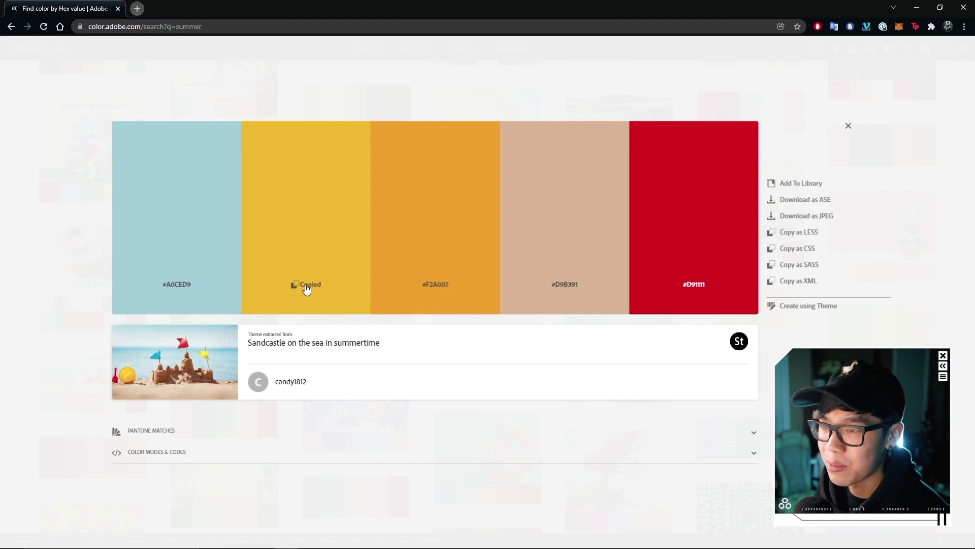
pyautogui.click(917, 7)
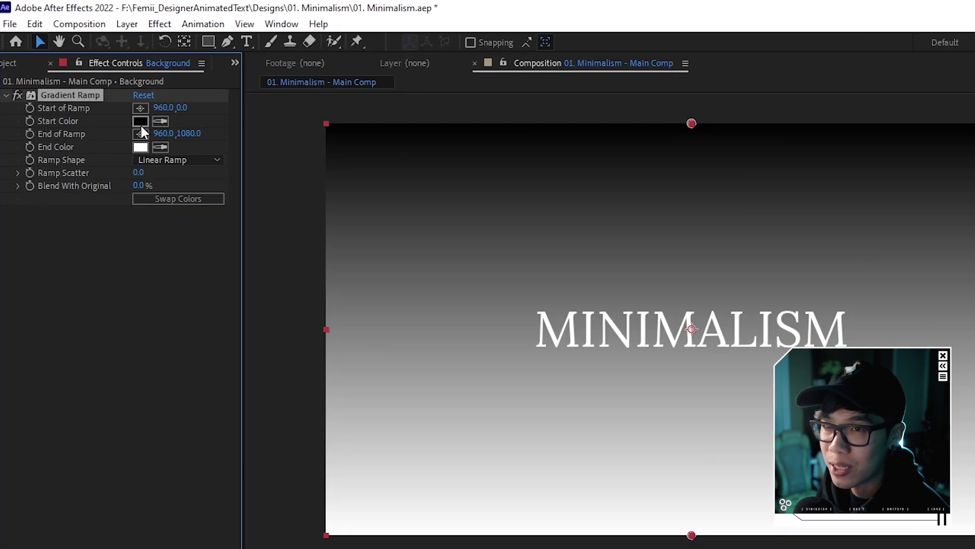
# - Set the Gradient Ramp start colour to yellow F2B807
pyautogui.click(140, 122)
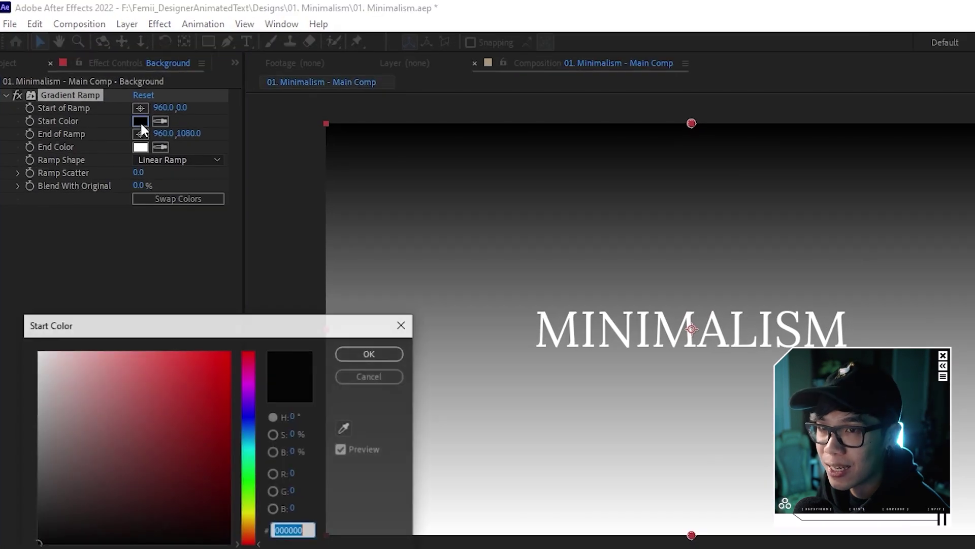
pyautogui.moveTo(142, 322); pyautogui.dragTo(401, 257)
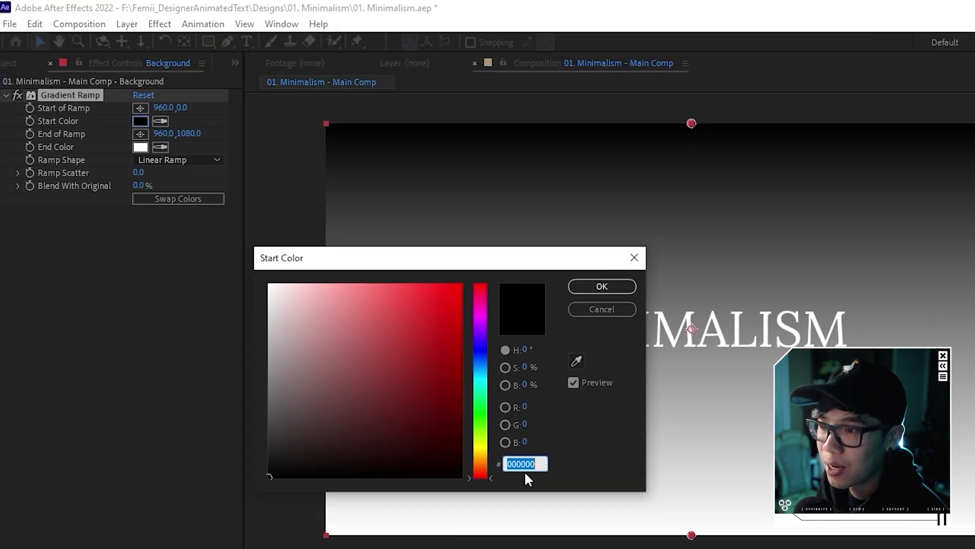
pyautogui.write('F2B807')
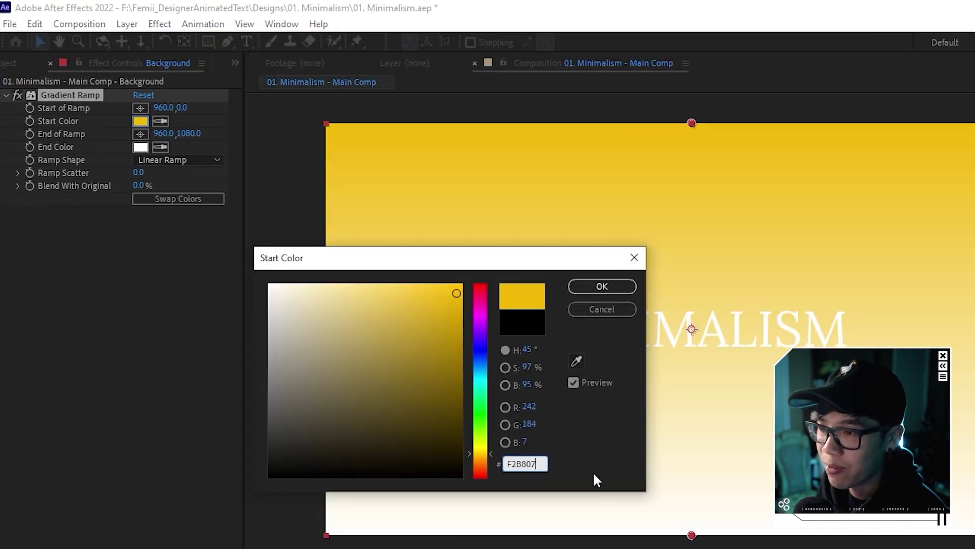
pyautogui.click(592, 288)
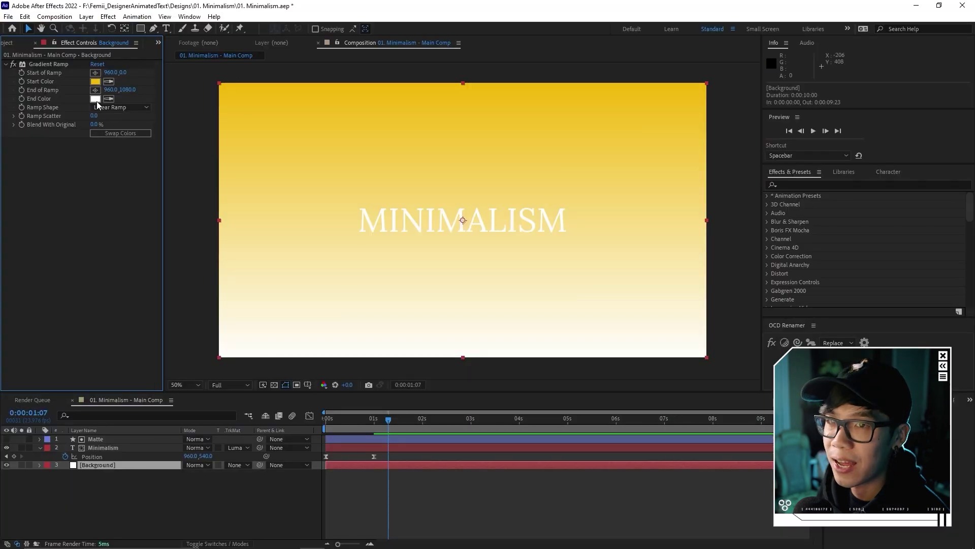
# - Set the Gradient Ramp end colour to tan D9B391
pyautogui.click(95, 99)
pyautogui.hotkey('ctrl', 'v')
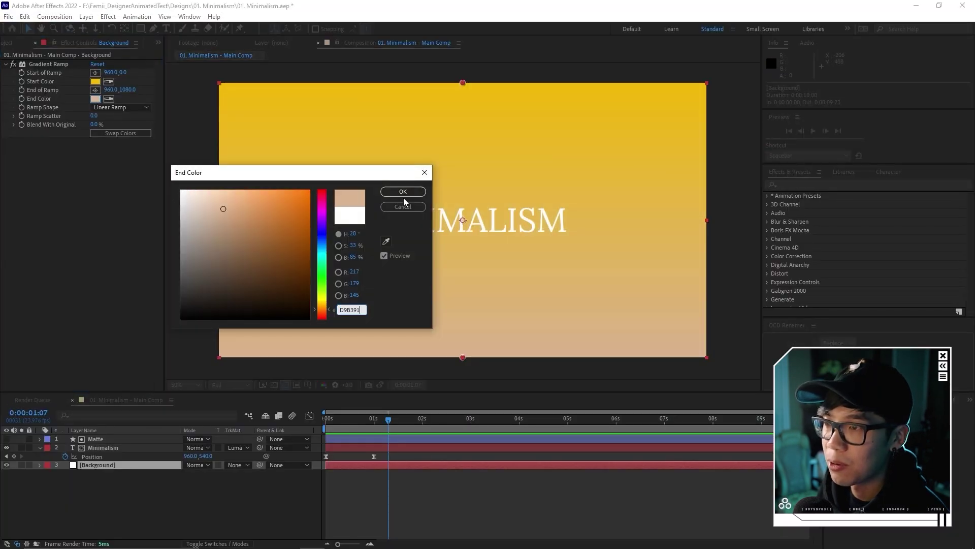
pyautogui.click(403, 191)
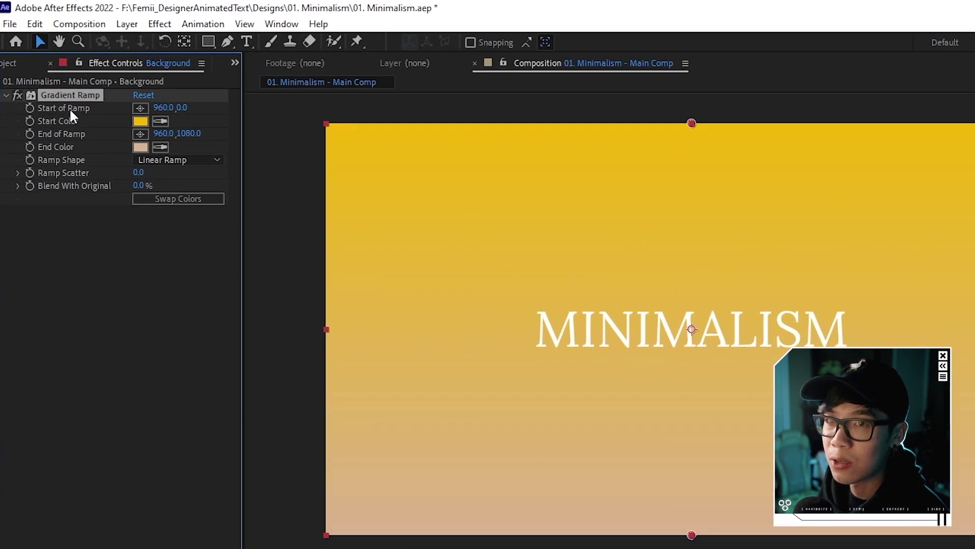
# - Move the ramp's start point top-left and end point bottom-right for a diagonal gradient
pyautogui.moveTo(688, 125); pyautogui.dragTo(681, 124)
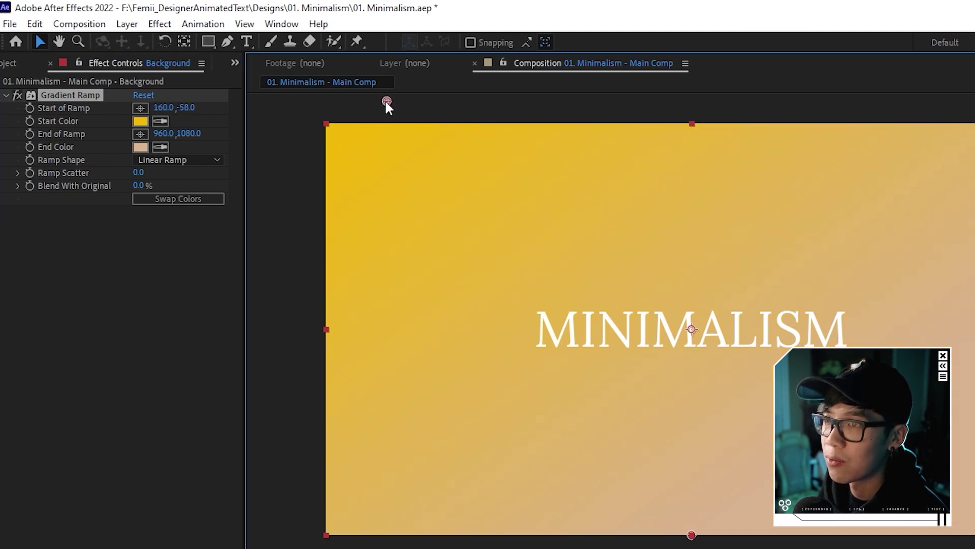
pyautogui.moveTo(700, 533); pyautogui.dragTo(974, 548)
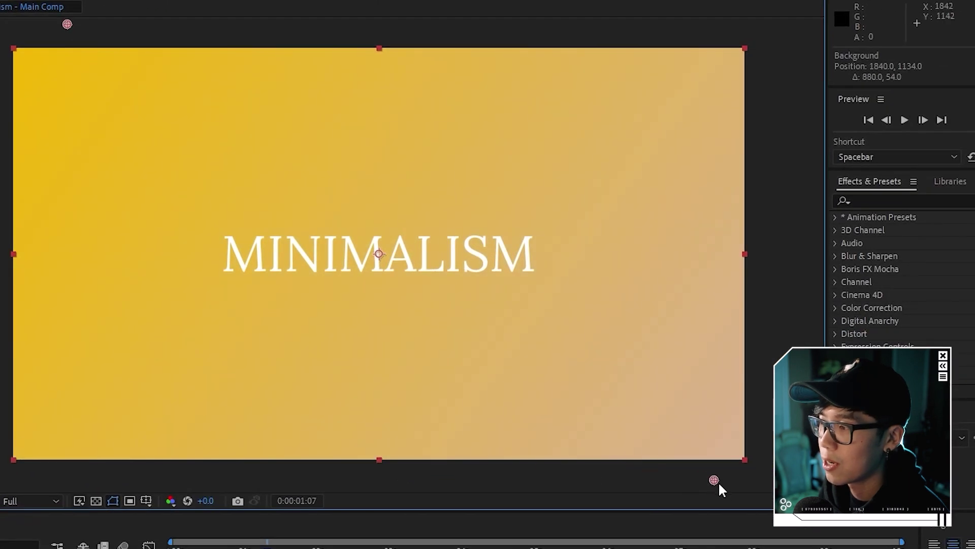
pyautogui.moveTo(720, 488)
pyautogui.mouseDown()
pyautogui.moveTo(674, 463)
pyautogui.moveTo(705, 485)
pyautogui.mouseUp()
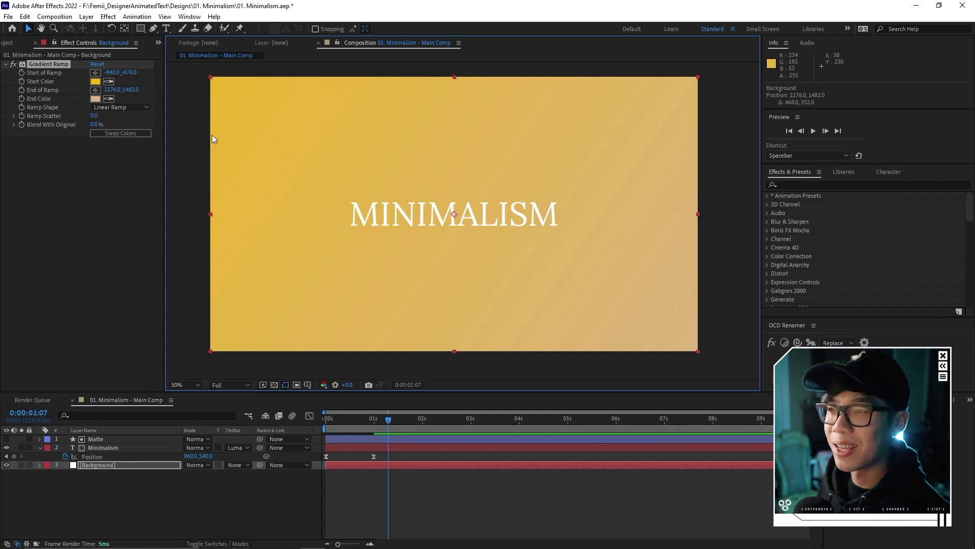
# - Change the gradient start colour to darker gold CF9E09
pyautogui.click(95, 84)
pyautogui.moveTo(334, 177)
pyautogui.mouseDown()
pyautogui.moveTo(267, 200)
pyautogui.moveTo(238, 229)
pyautogui.mouseUp()
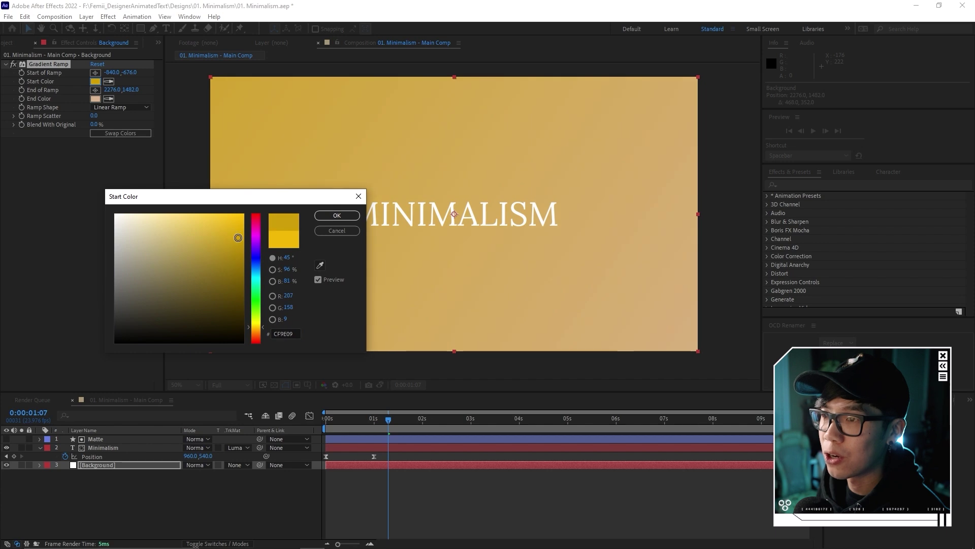
pyautogui.click(351, 215)
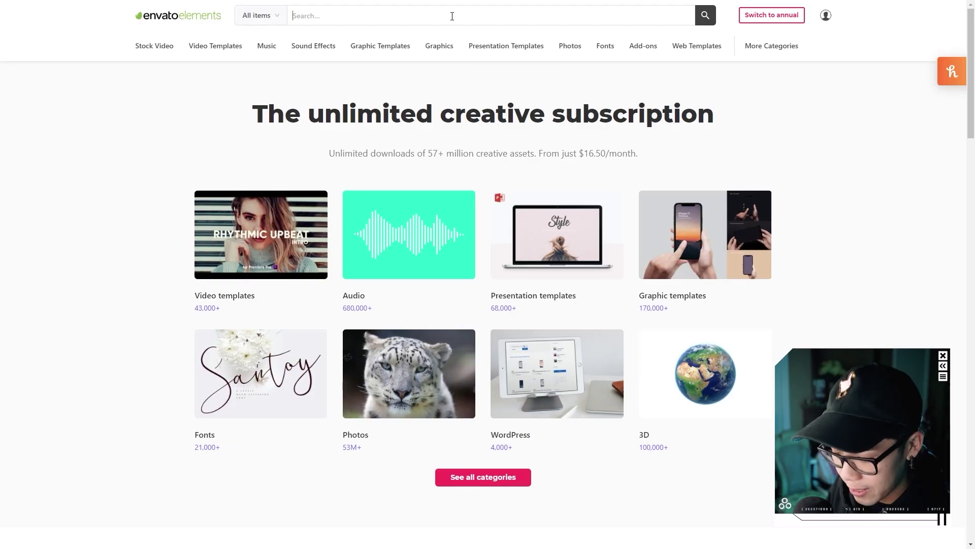
# - Search Envato Elements for 'paper texture' and open 22 High Resolution Paper Textures under Graphics
pyautogui.write('ure')
pyautogui.press('Return')
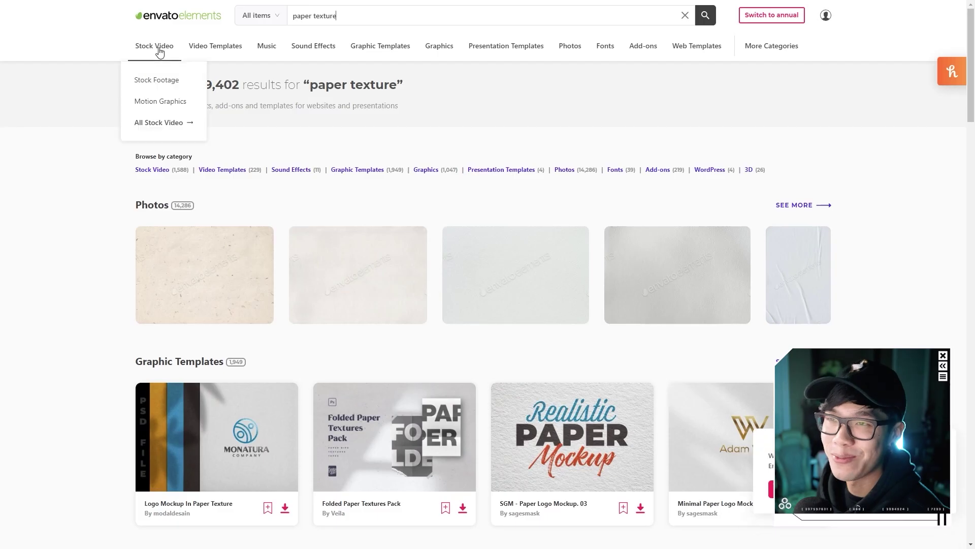
pyautogui.moveTo(303, 67)
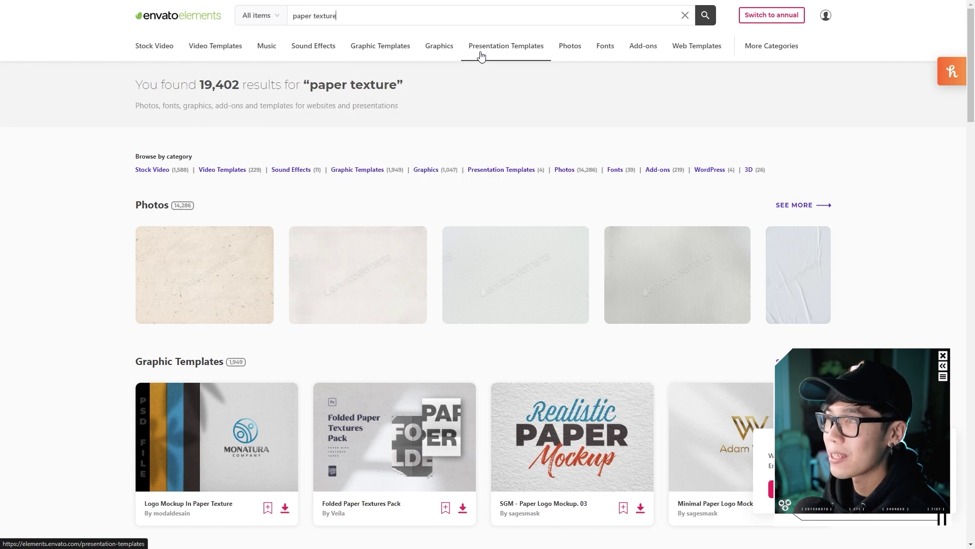
pyautogui.scroll(-10, 375, 265)
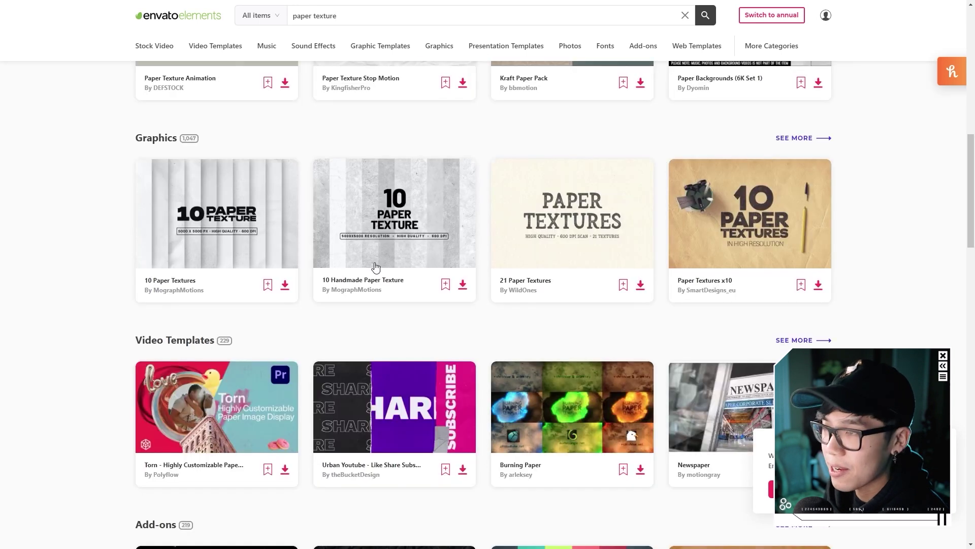
pyautogui.click(812, 146)
pyautogui.scroll(-2, 877, 314)
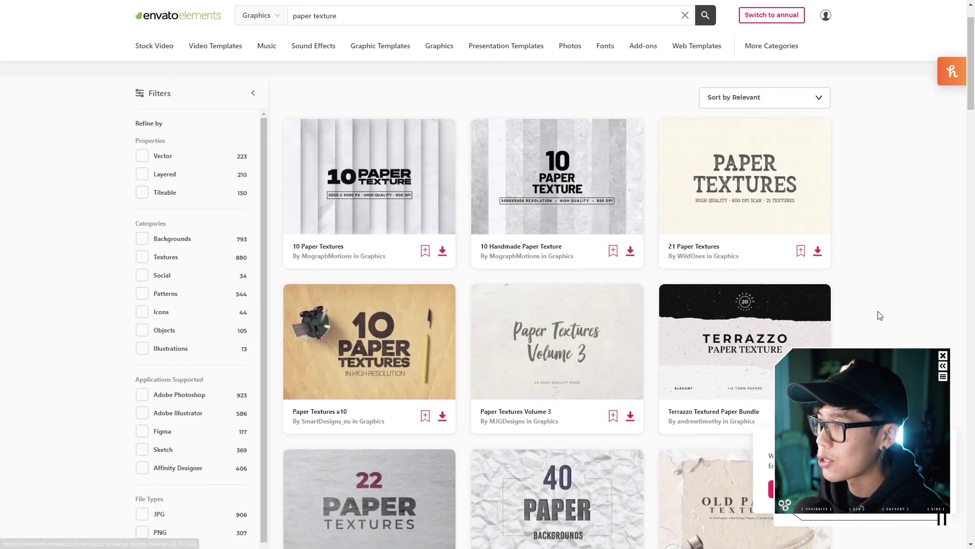
pyautogui.scroll(2, 903, 295)
pyautogui.scroll(-4, 370, 370)
pyautogui.click(370, 370)
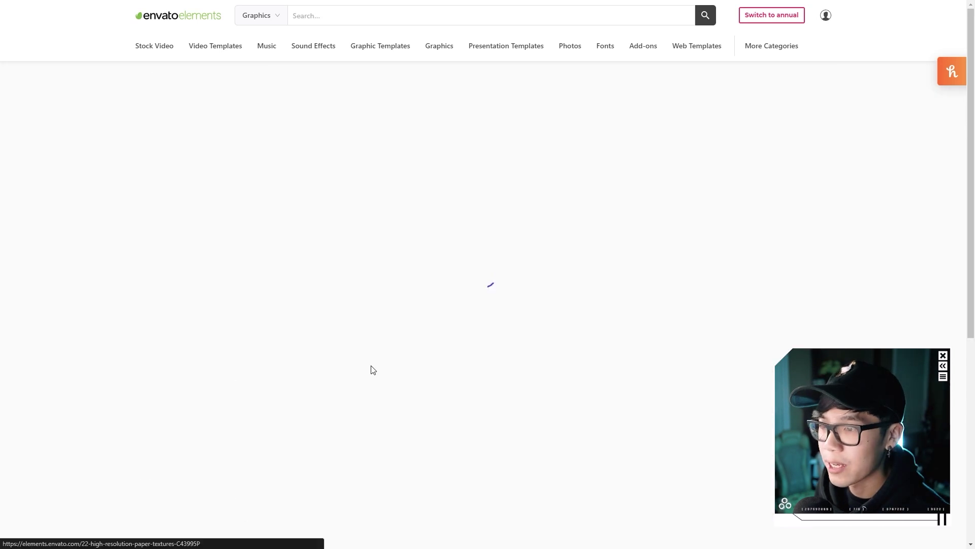
# - Download the pack, adding it to the Animated Text Tutorial project
pyautogui.click(756, 109)
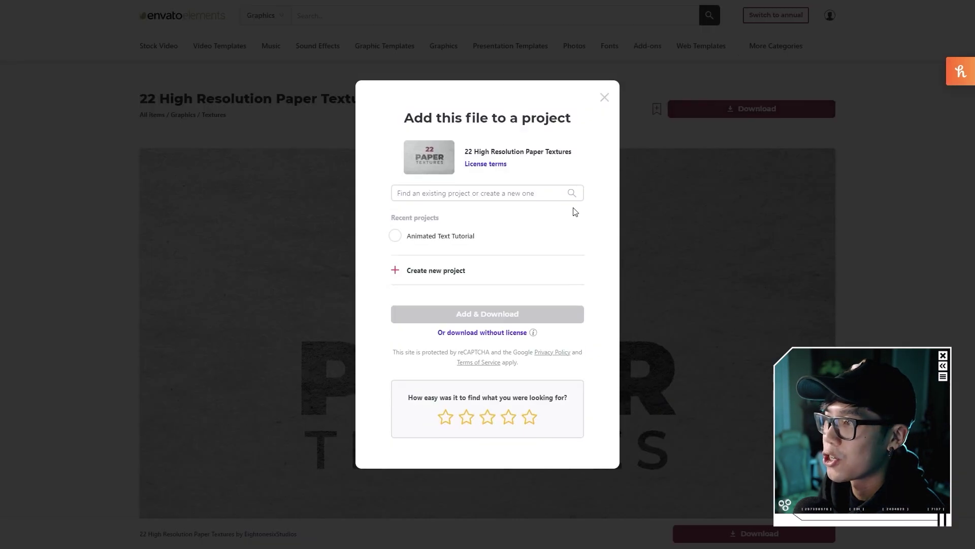
pyautogui.click(401, 235)
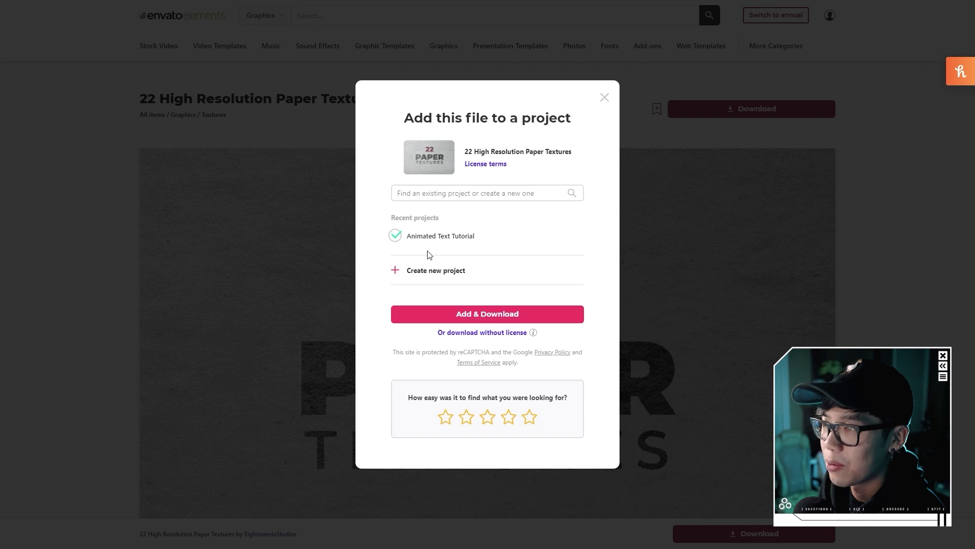
pyautogui.click(508, 312)
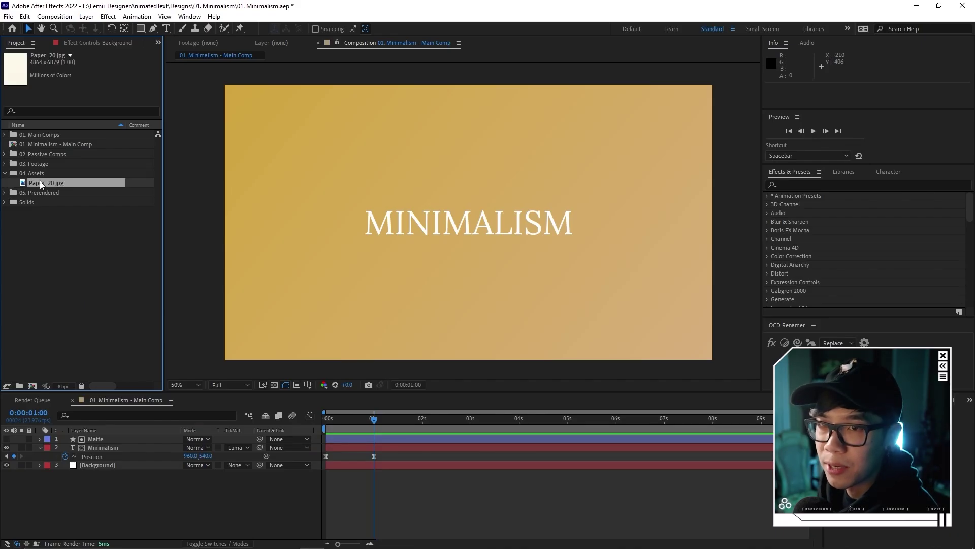
# - Add Paper_20.jpg to the comp, scale it to 41%, and place it below Minimalism
pyautogui.moveTo(139, 399); pyautogui.dragTo(167, 440)
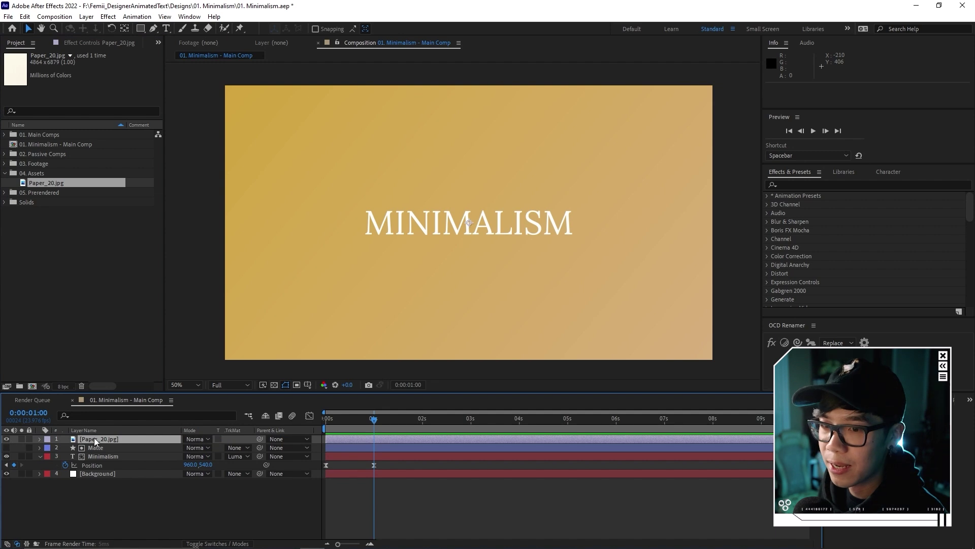
pyautogui.press(',')
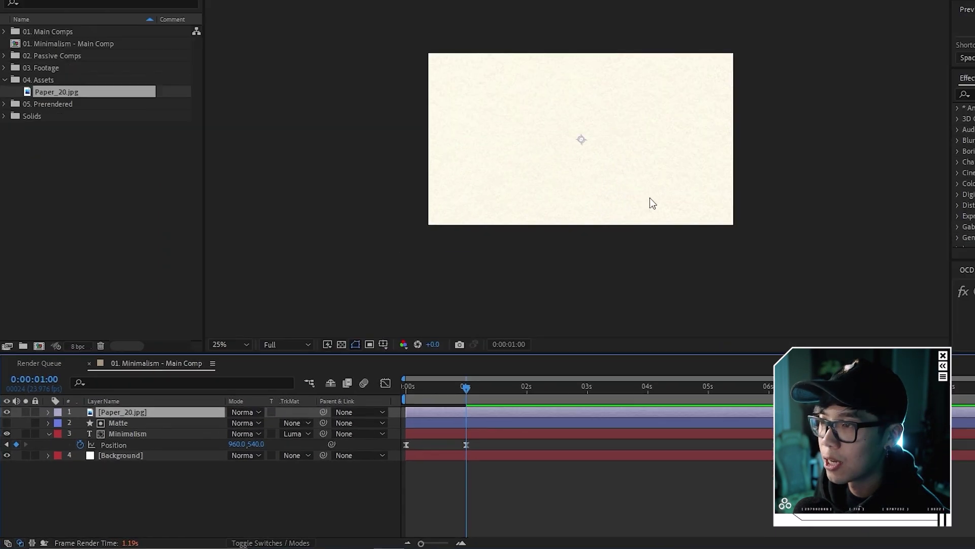
pyautogui.press('s')
pyautogui.moveTo(298, 402); pyautogui.dragTo(268, 402)
pyautogui.press('.')
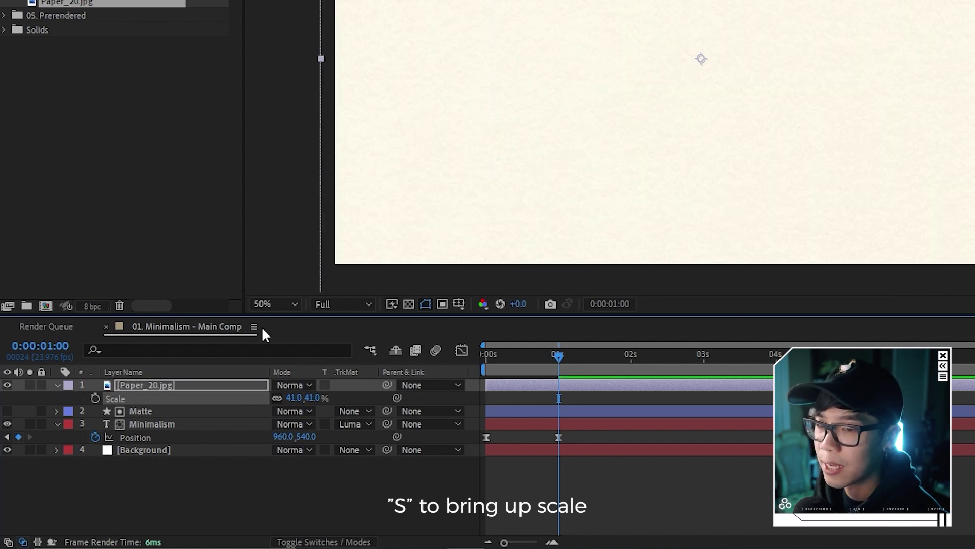
pyautogui.moveTo(154, 385); pyautogui.dragTo(175, 446)
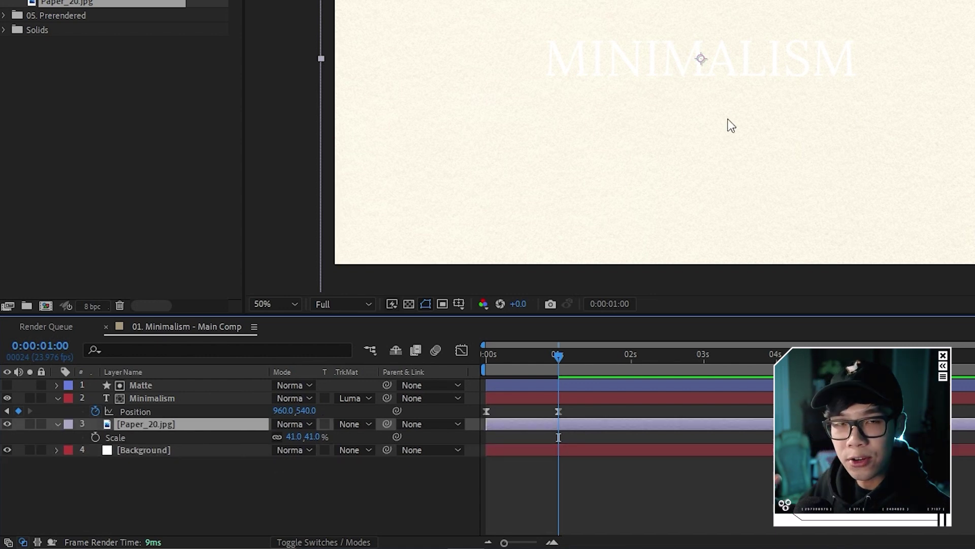
# - Set the Paper_20.jpg layer's blend mode to Soft Light, then select the Background layer
pyautogui.click(187, 444)
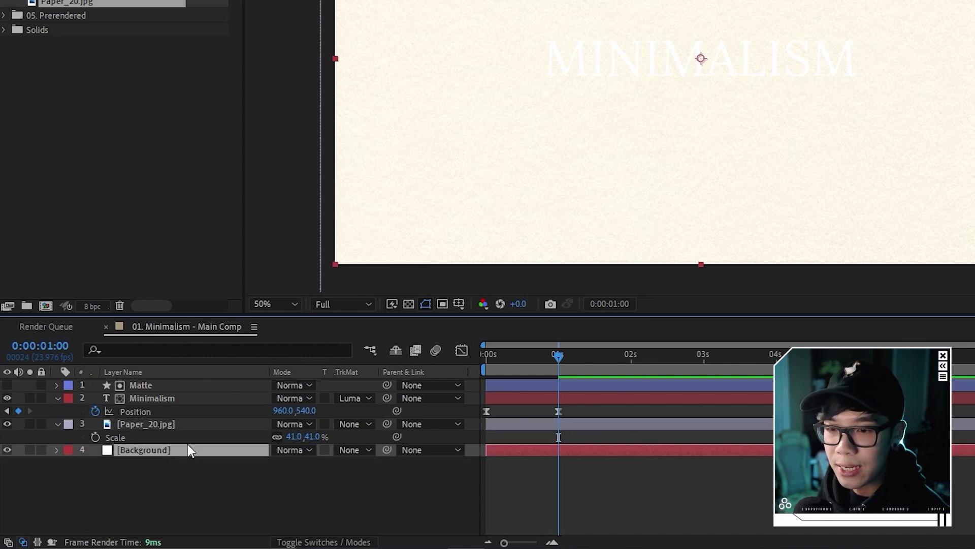
pyautogui.click(216, 425)
pyautogui.click(290, 423)
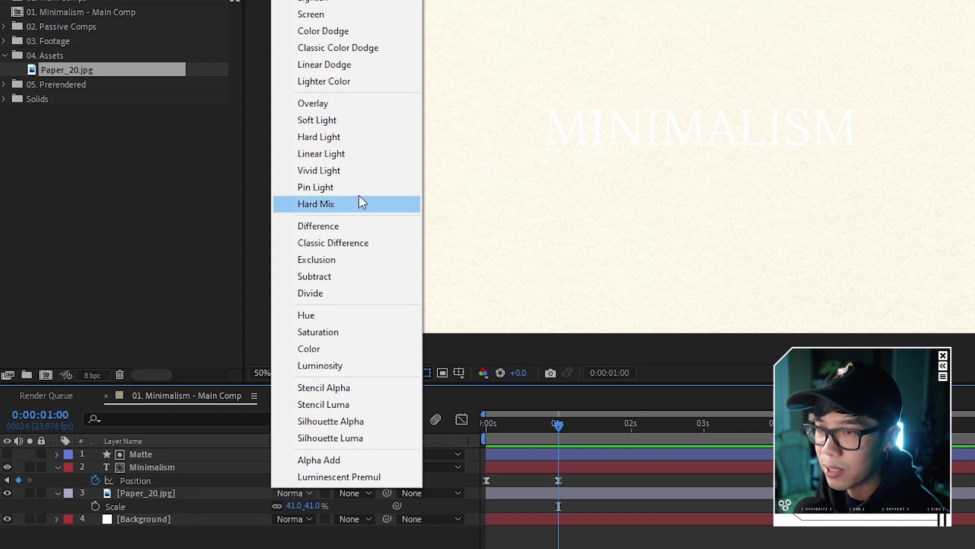
pyautogui.click(364, 53)
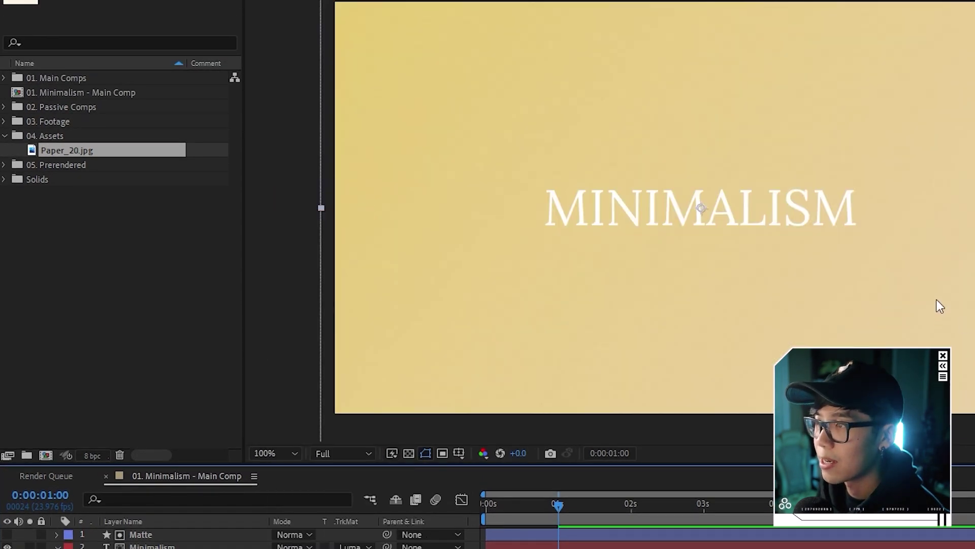
pyautogui.scroll(3, 716, 306)
pyautogui.scroll(-4, 691, 305)
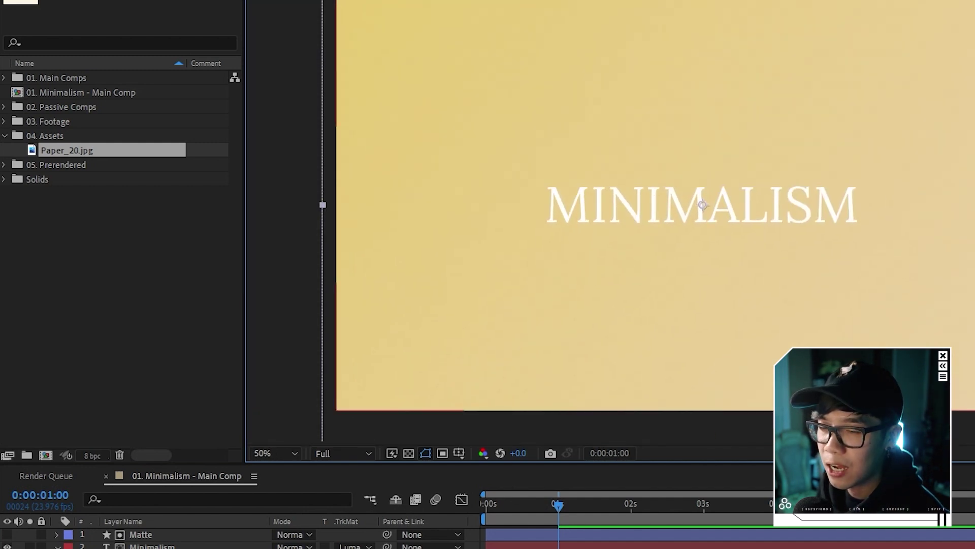
pyautogui.click(700, 205)
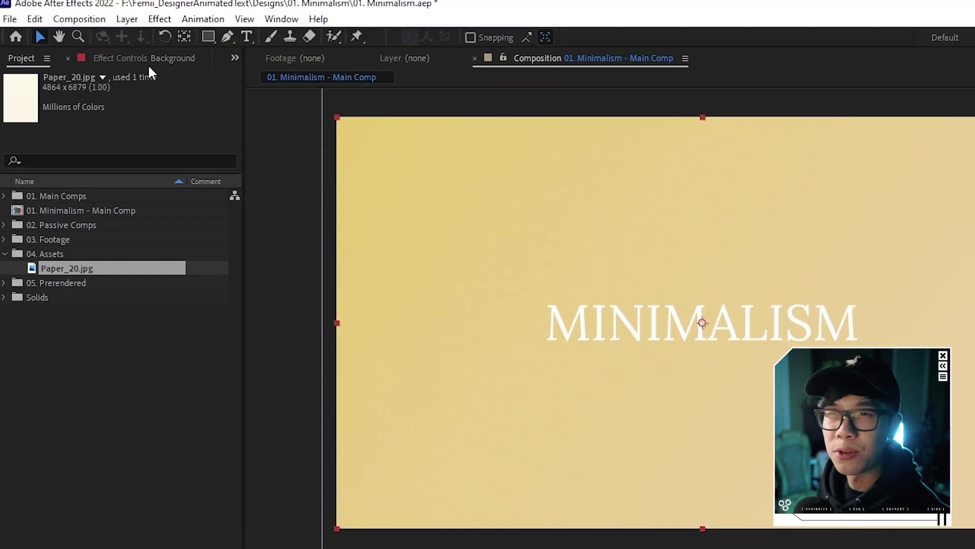
pyautogui.click(148, 64)
# - Add Curves to Background, lower the curve's top-right point to darken it, and preview
pyautogui.hotkey('ctrl', 'space')
pyautogui.write('Moc')
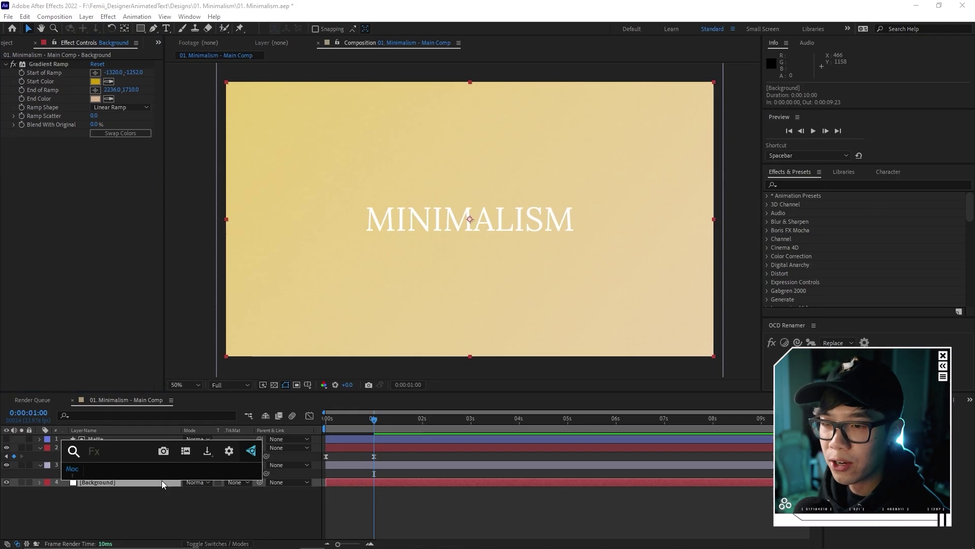
pyautogui.write('curv')
pyautogui.click(131, 455)
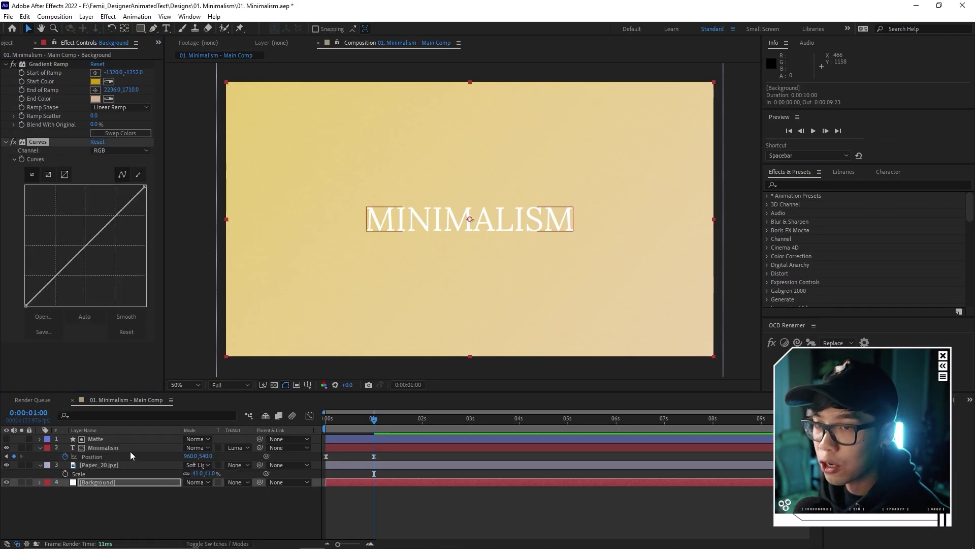
pyautogui.moveTo(144, 187); pyautogui.dragTo(159, 220)
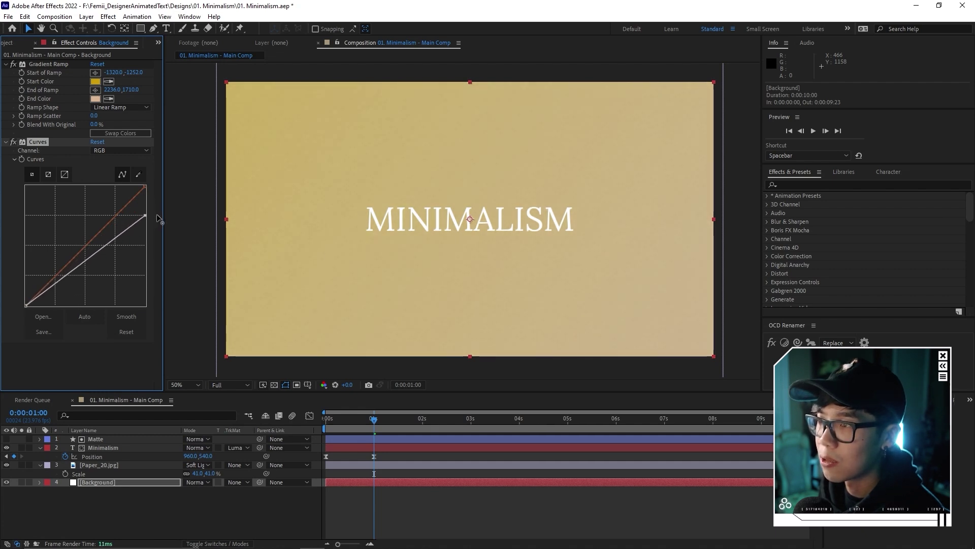
pyautogui.scroll(2, 341, 224)
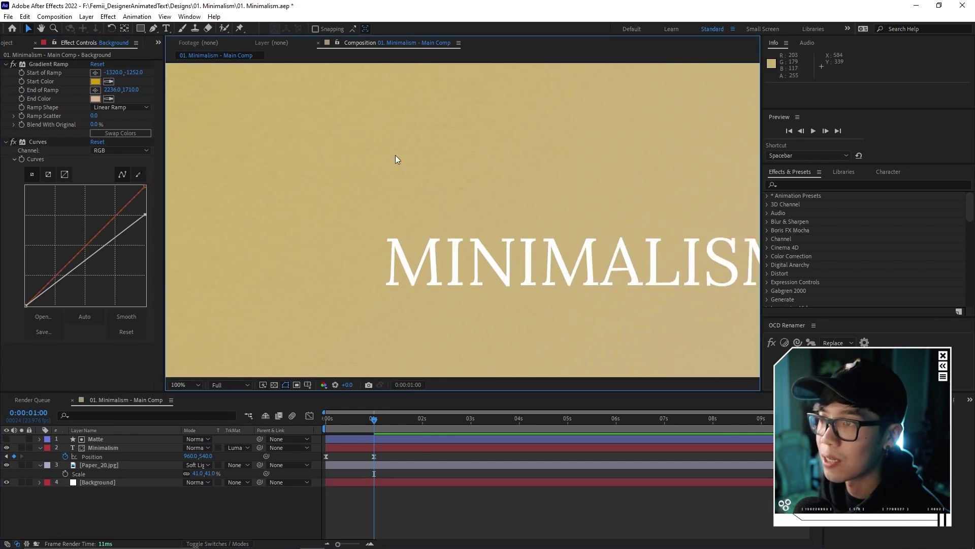
pyautogui.scroll(-2, 470, 148)
pyautogui.press('space')
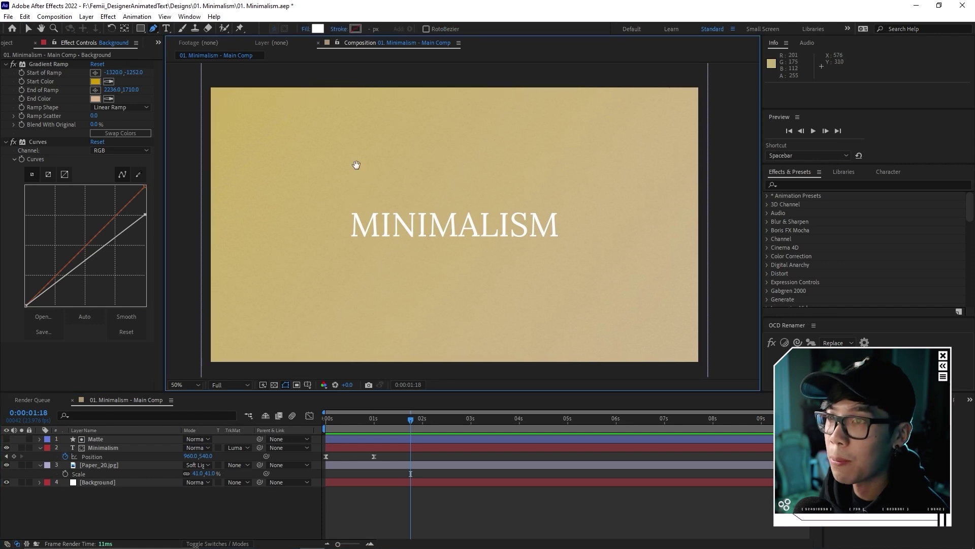
# - Shift the composition view up slightly
pyautogui.moveTo(356, 164); pyautogui.dragTo(356, 160)
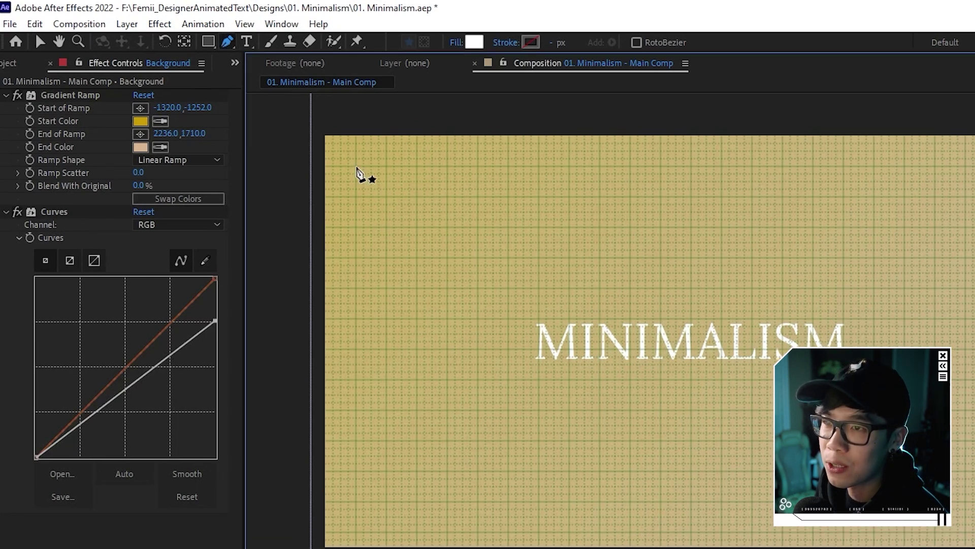
# - Draw a straight horizontal Pen path from the top-left to the top-right of the frame
pyautogui.click(355, 167)
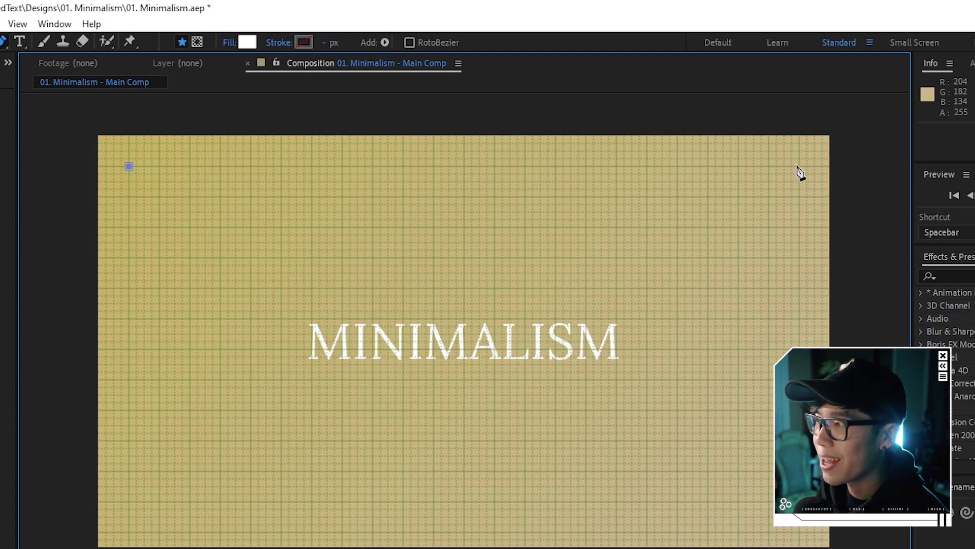
pyautogui.click(800, 166)
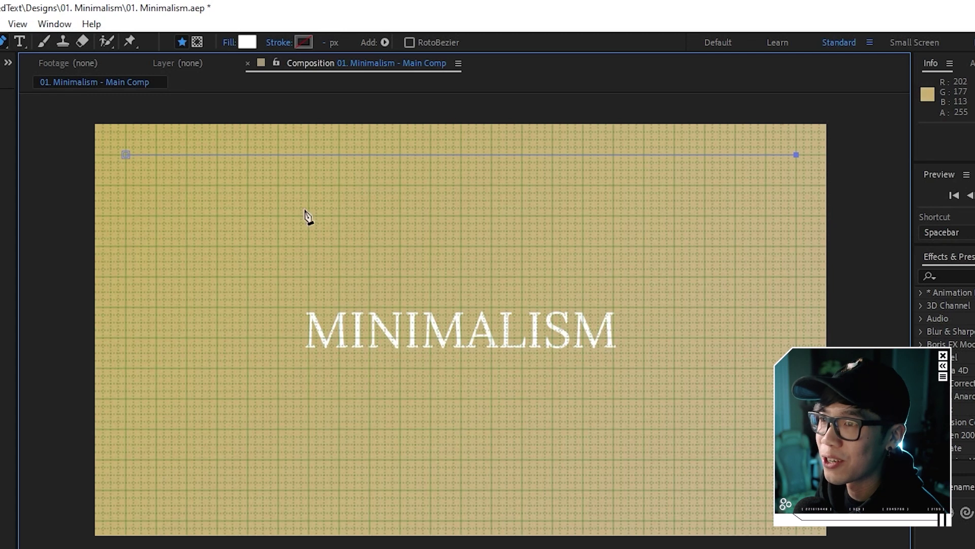
pyautogui.scroll(1, 508, 209)
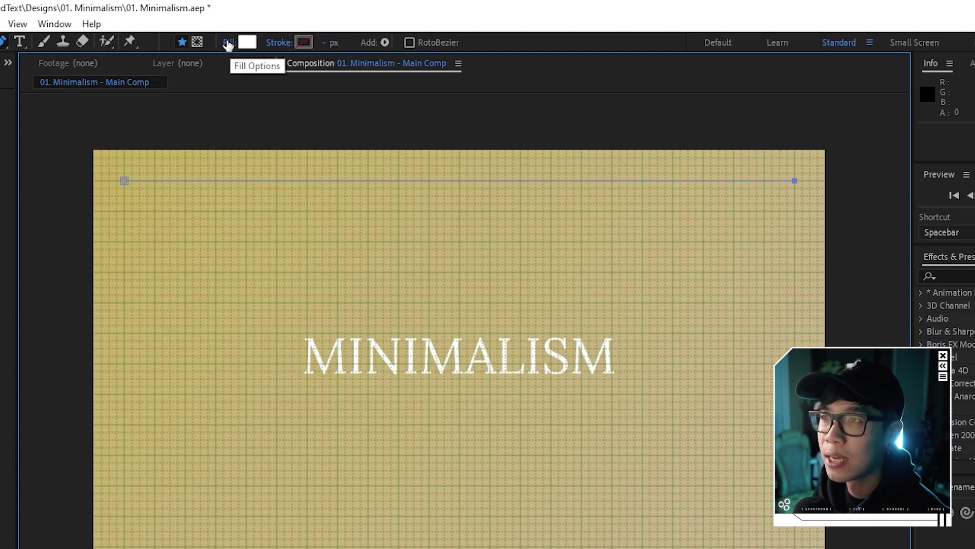
# - Give the line no fill and a solid white stroke 3 px wide
pyautogui.click(230, 43)
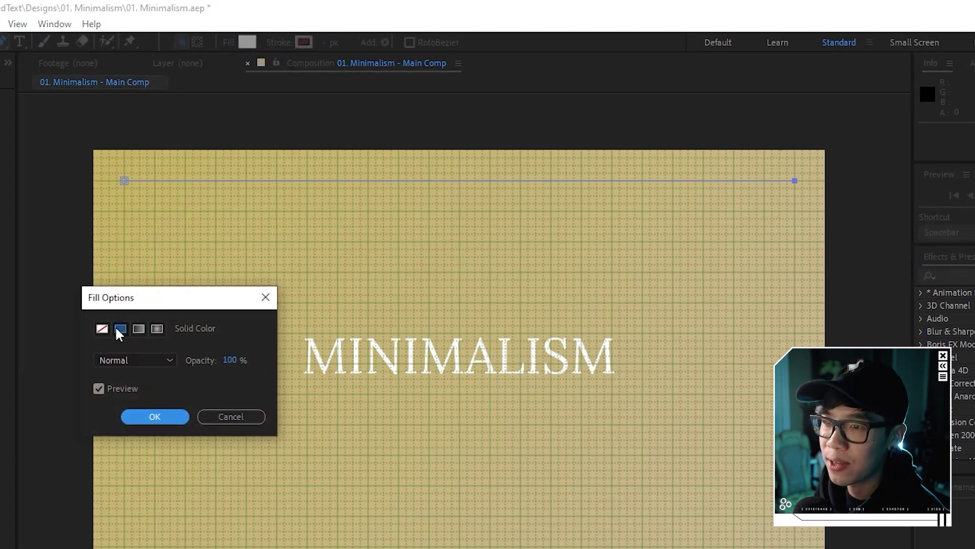
pyautogui.click(102, 329)
pyautogui.click(139, 414)
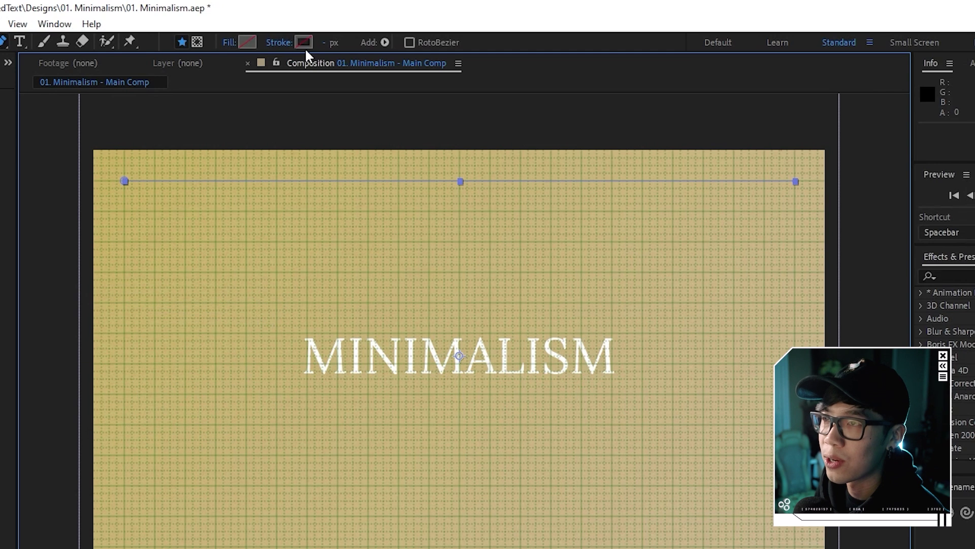
pyautogui.click(286, 43)
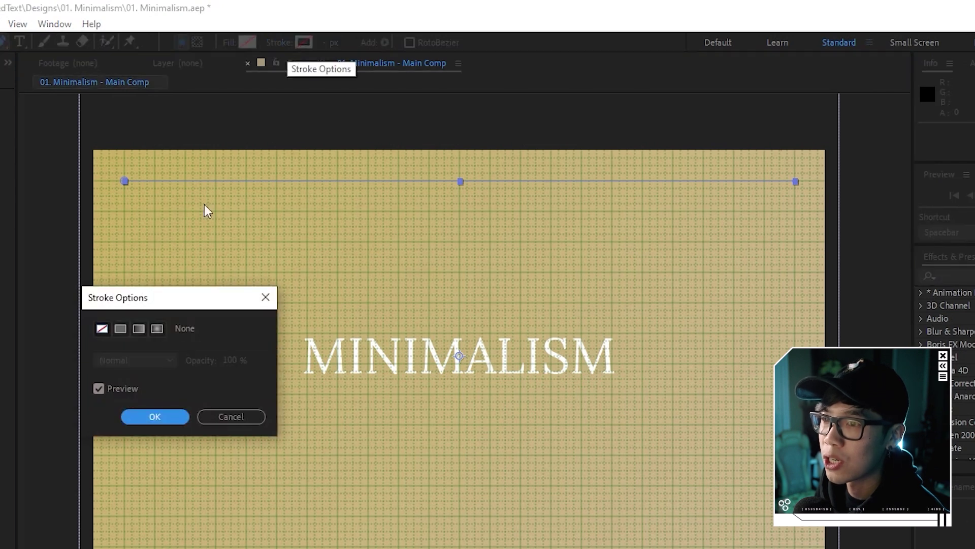
pyautogui.click(117, 329)
pyautogui.click(153, 415)
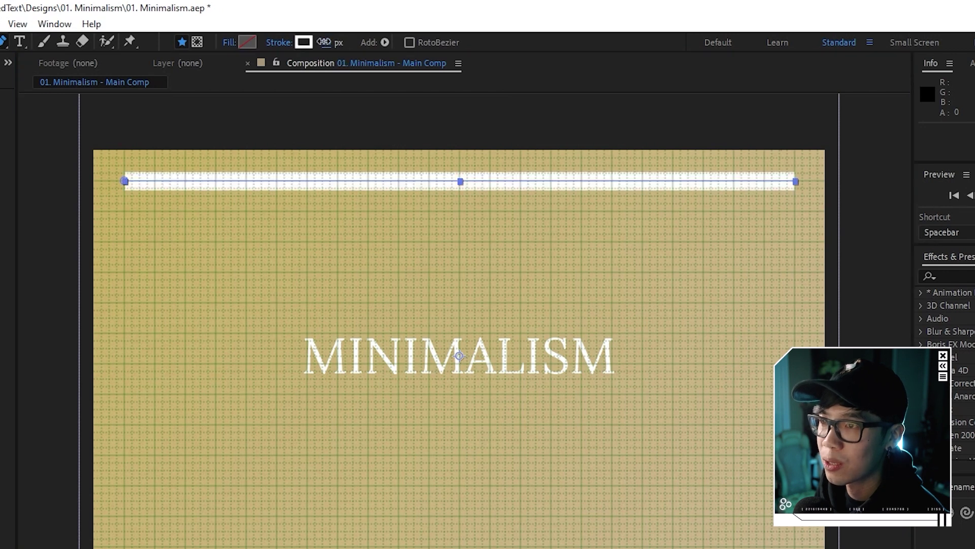
pyautogui.click(330, 44)
pyautogui.press('Return')
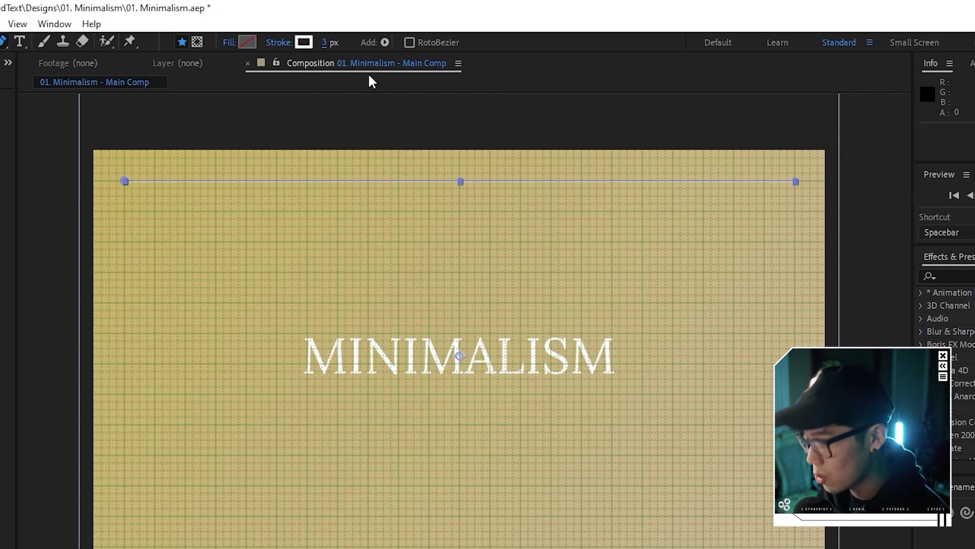
# - Deselect the path, hide the grid, and rename the shape layer to Line
pyautogui.hotkey('ctrl', 'shift', 'a')
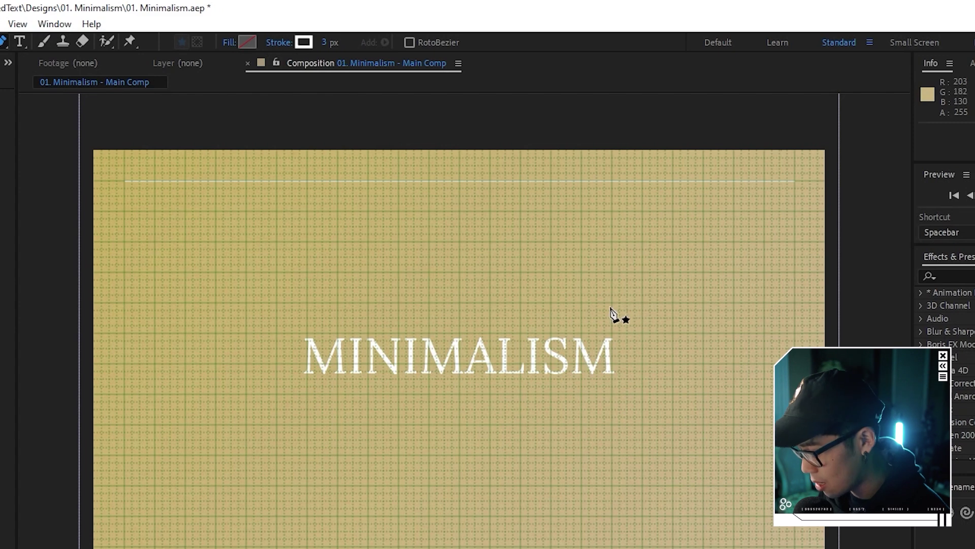
pyautogui.hotkey('ctrl', "'")
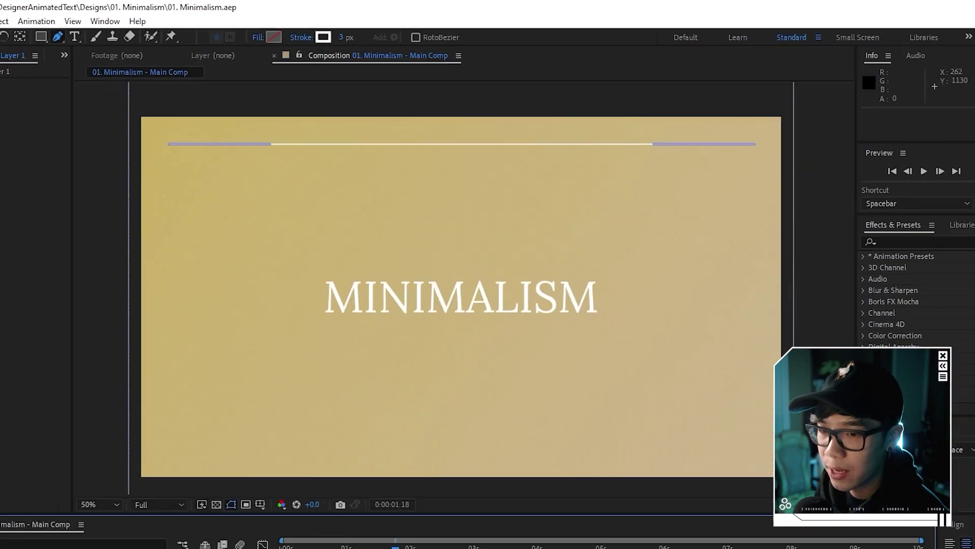
pyautogui.rightClick(109, 440)
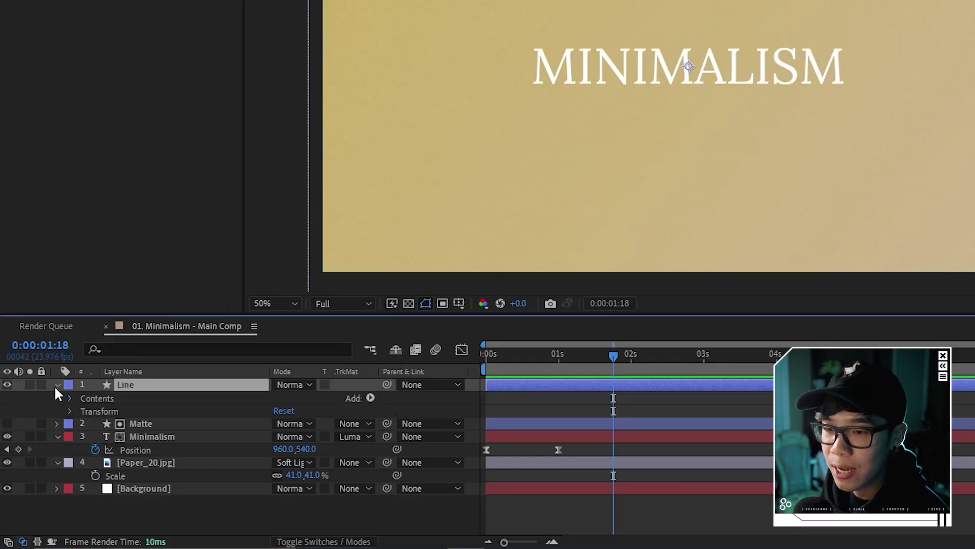
# - Add Trim Paths to the Line layer's contents, reveal its values, and set the time to 1:06
pyautogui.click(370, 399)
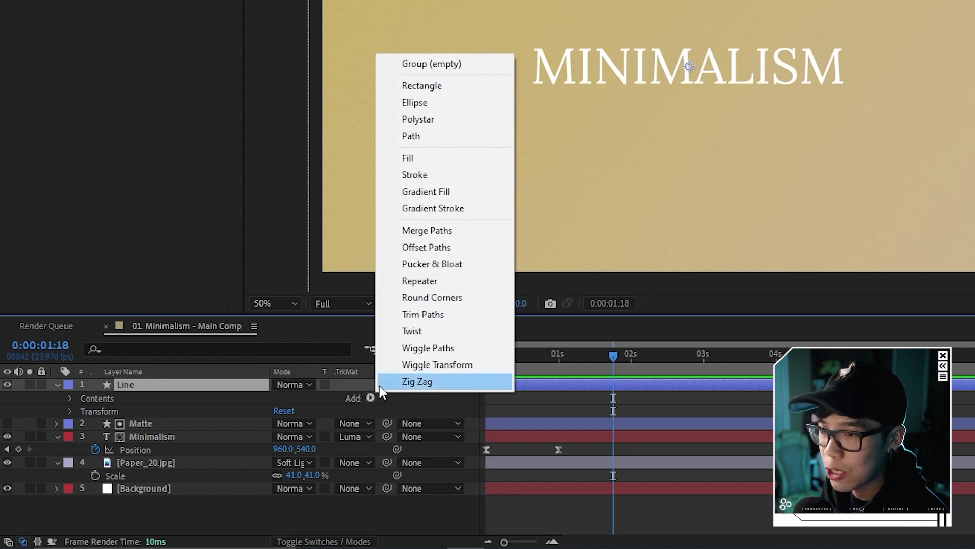
pyautogui.click(423, 314)
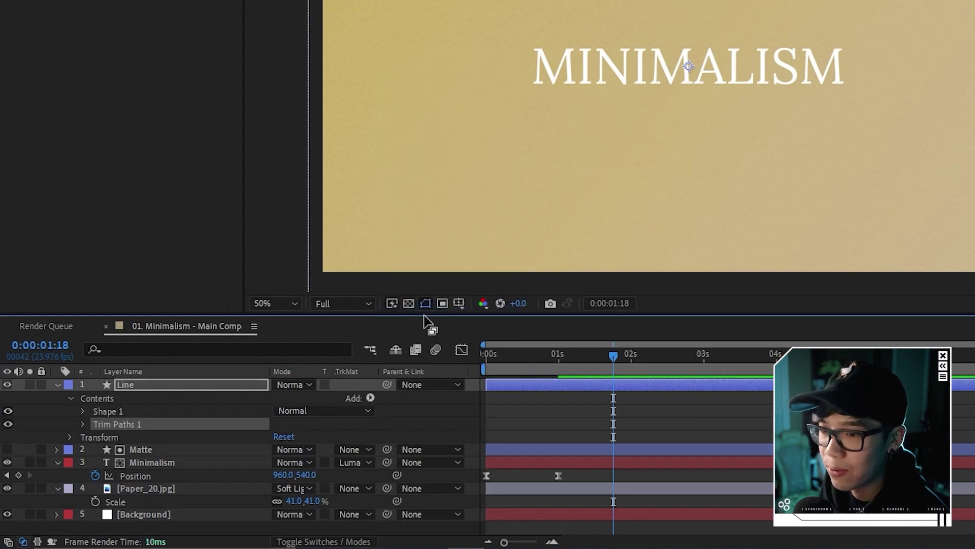
pyautogui.click(83, 425)
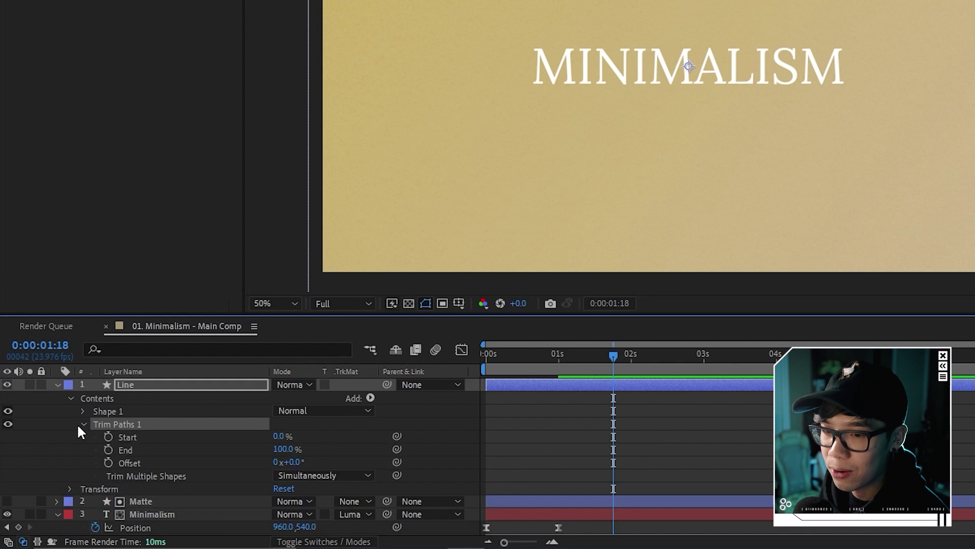
pyautogui.moveTo(585, 370); pyautogui.dragTo(568, 370)
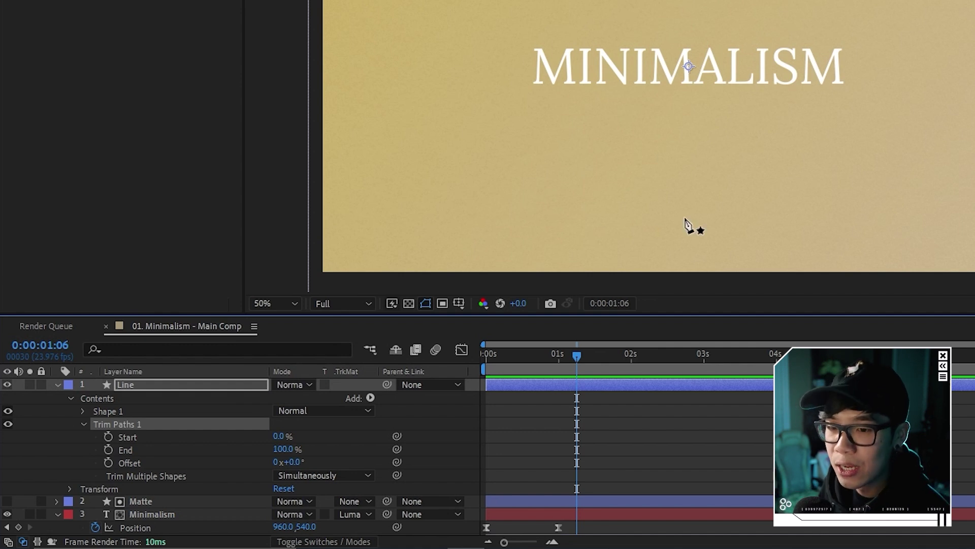
# - Keyframe Trim Paths End at 100% at 1s and 0% at 0s
pyautogui.click(106, 449)
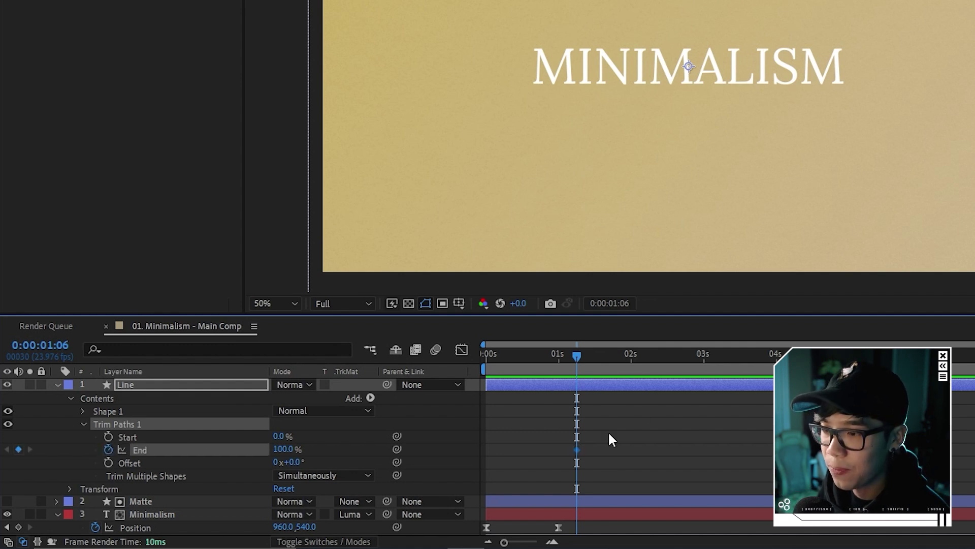
pyautogui.moveTo(576, 450); pyautogui.dragTo(558, 449)
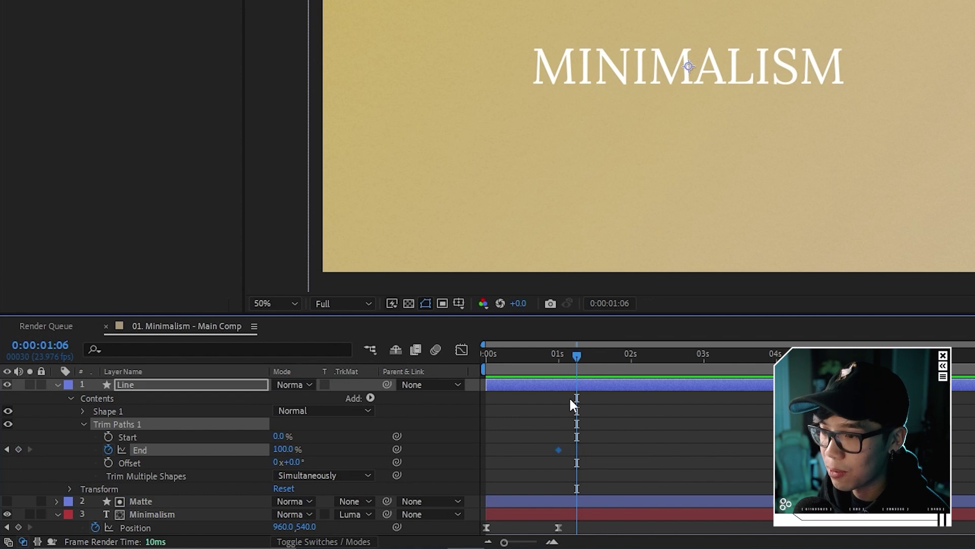
pyautogui.click(562, 362)
pyautogui.moveTo(562, 362); pyautogui.dragTo(495, 366)
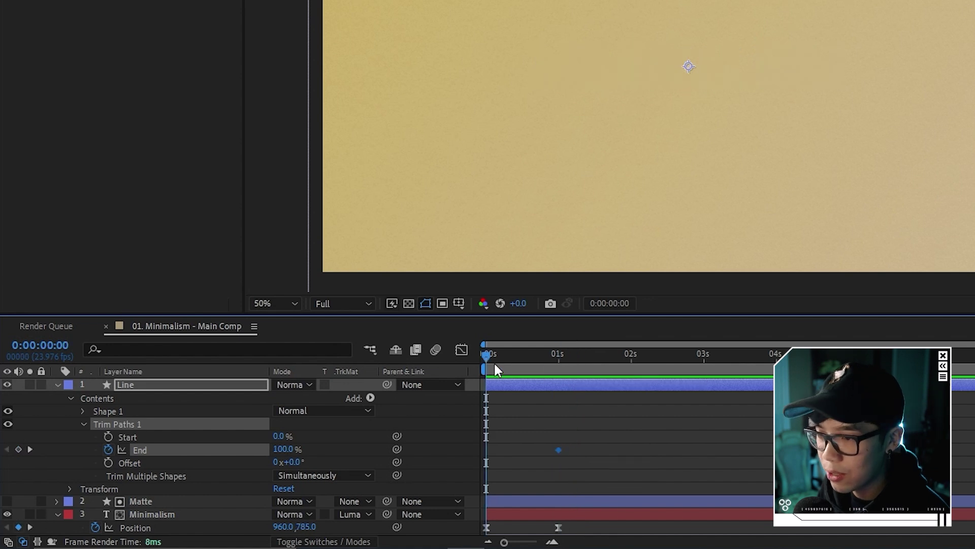
pyautogui.click(283, 449)
pyautogui.write('0')
pyautogui.press('Return')
# - Apply Easy Ease to both End keyframes, steepen the speed curve, and preview
pyautogui.click(560, 466)
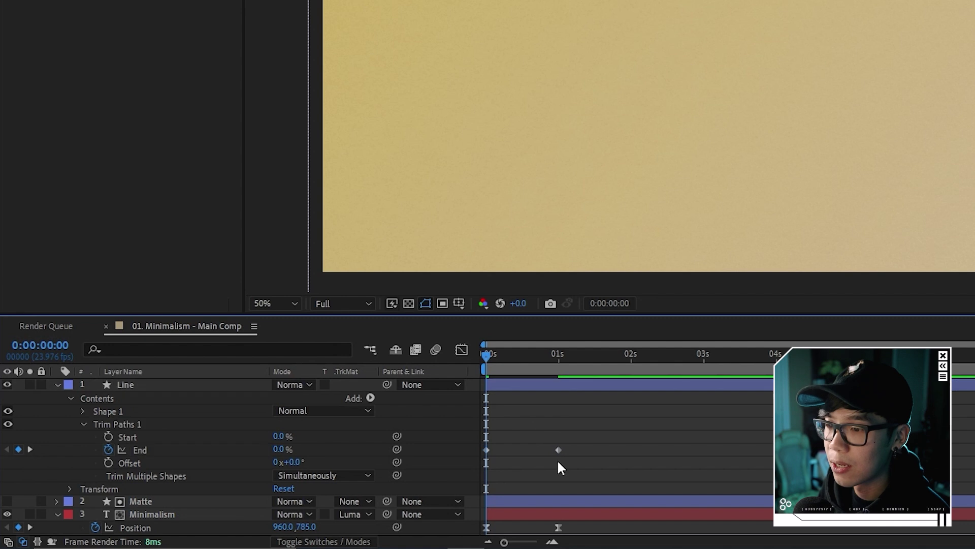
pyautogui.moveTo(567, 445); pyautogui.dragTo(472, 463)
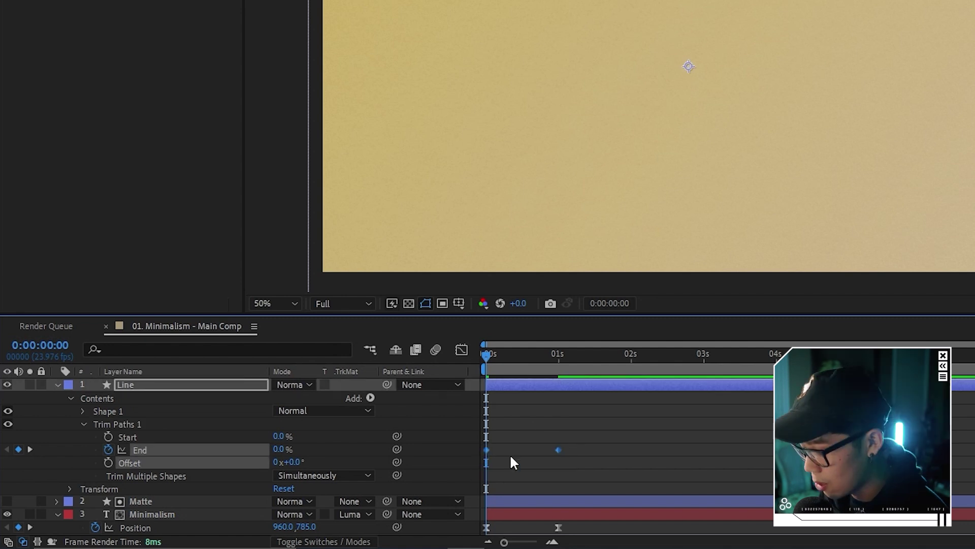
pyautogui.press('F9')
pyautogui.click(595, 436)
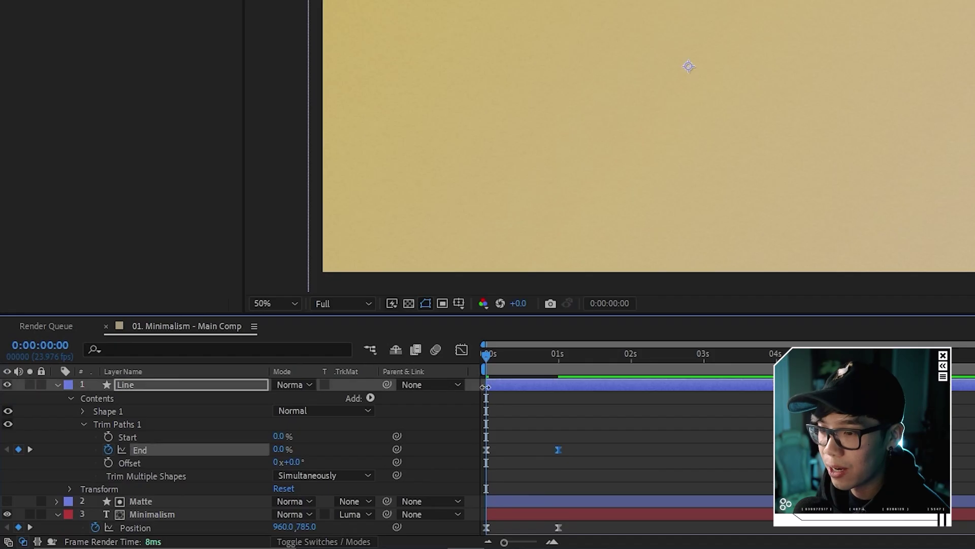
pyautogui.click(458, 349)
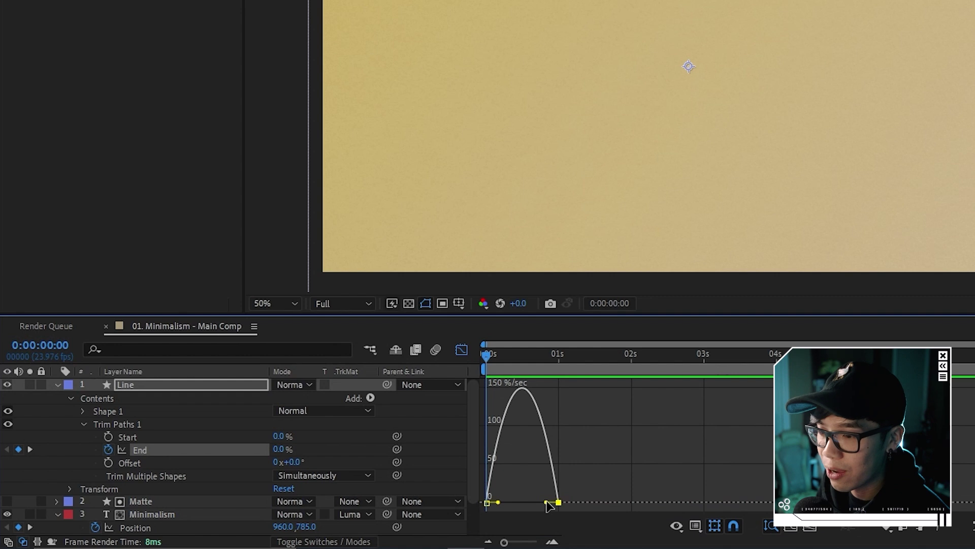
pyautogui.moveTo(550, 502); pyautogui.dragTo(522, 508)
pyautogui.hotkey('shift', 'F3')
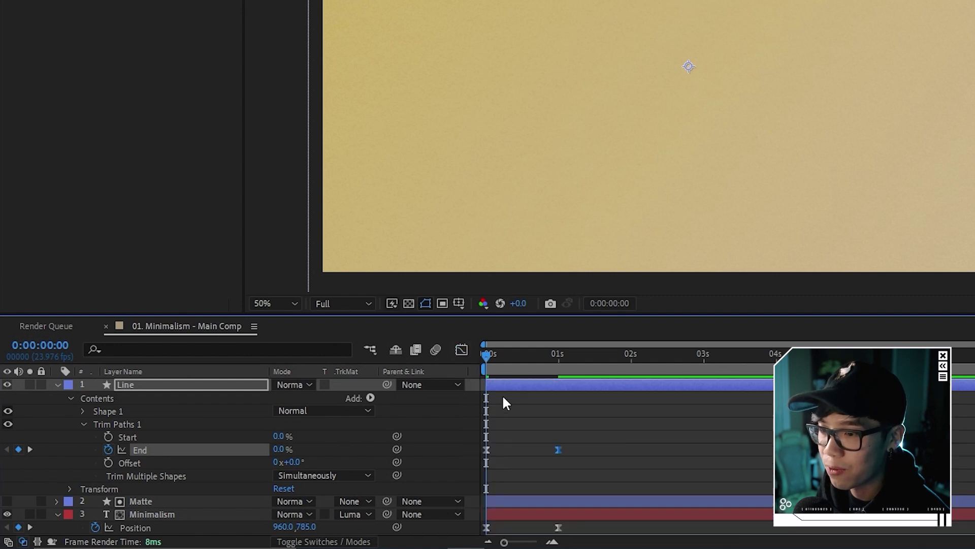
pyautogui.press('space')
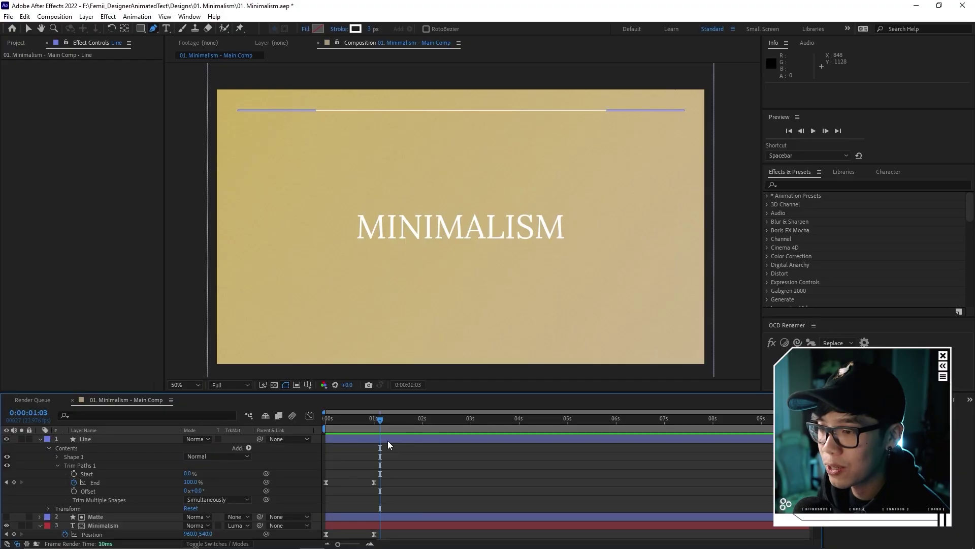
# - Duplicate the Line layer and set Line 2's Rotation to 180°
pyautogui.hotkey('ctrl', 'd')
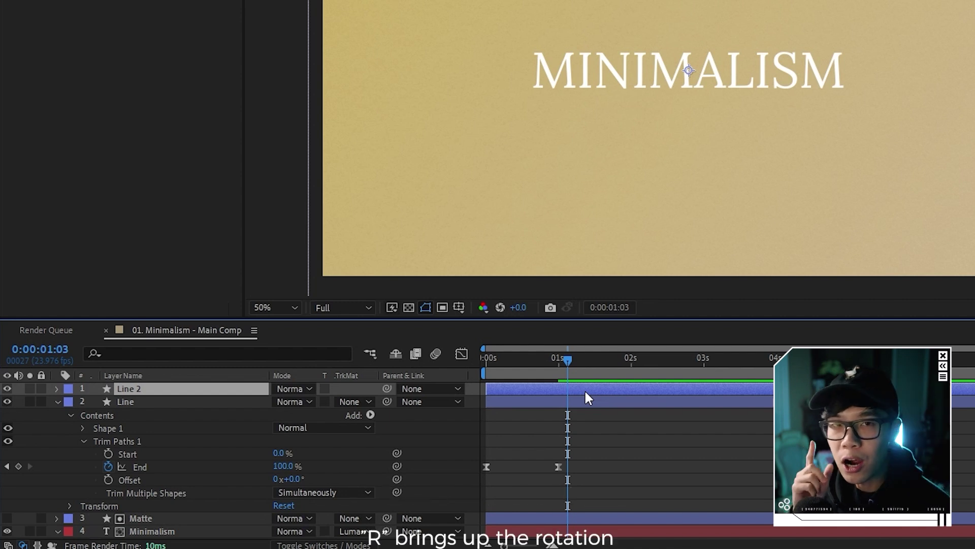
pyautogui.press('r')
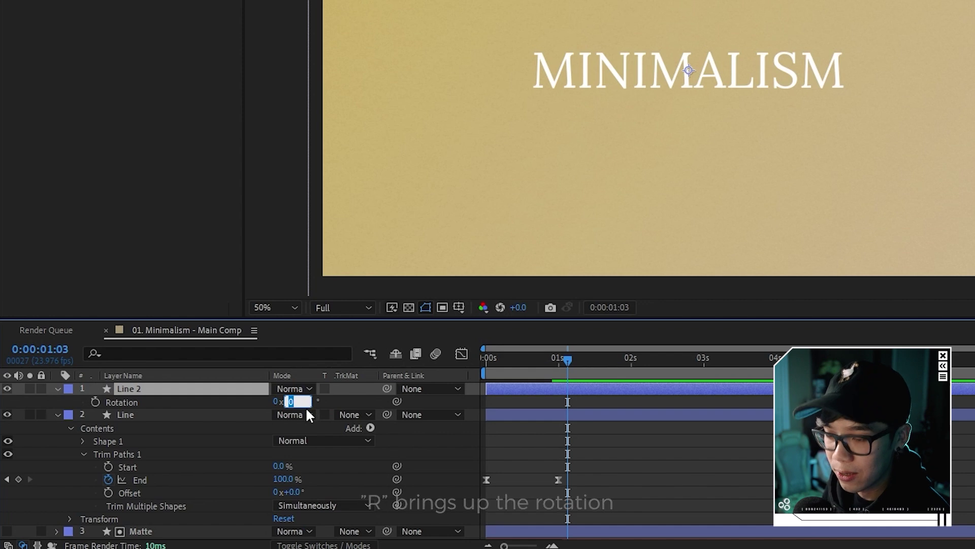
pyautogui.write('180')
pyautogui.press('Return')
# - Preview both lines drawing on around MINIMALISM
pyautogui.click(543, 490)
pyautogui.press('space')
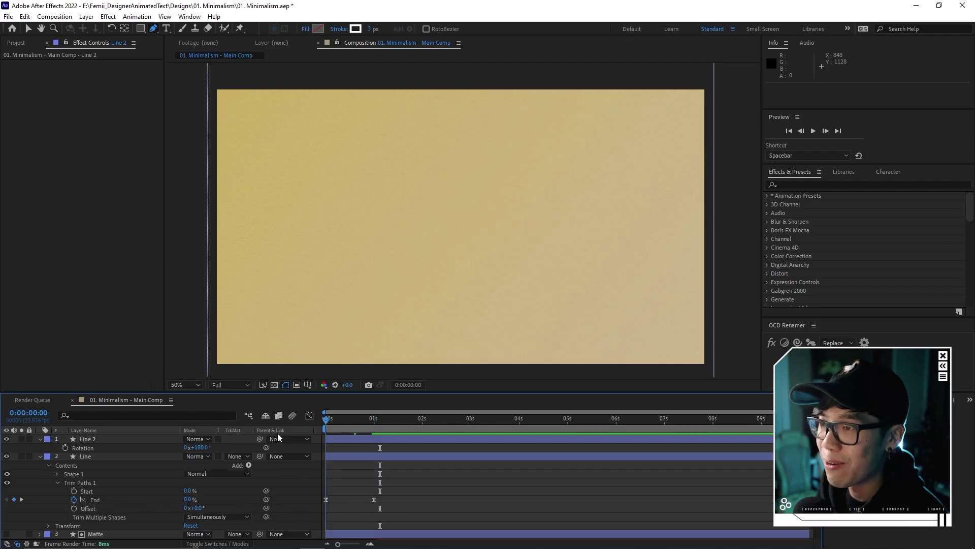
pyautogui.press('space')
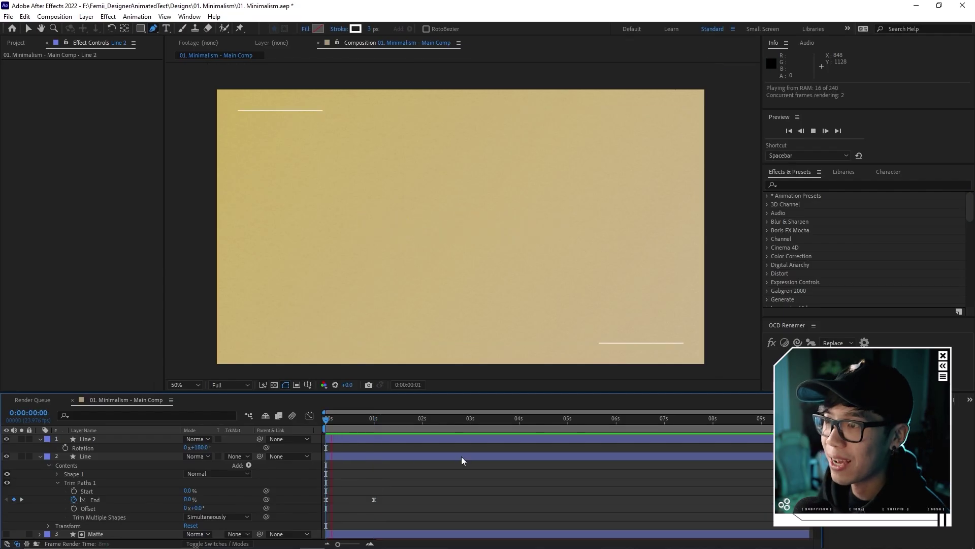
pyautogui.click(367, 420)
pyautogui.moveTo(368, 427); pyautogui.dragTo(344, 427)
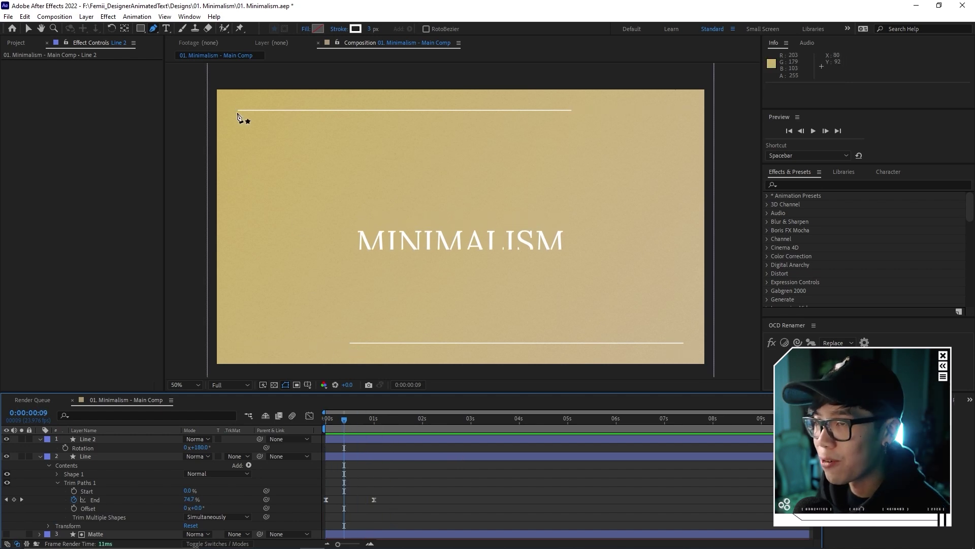
pyautogui.press('space')
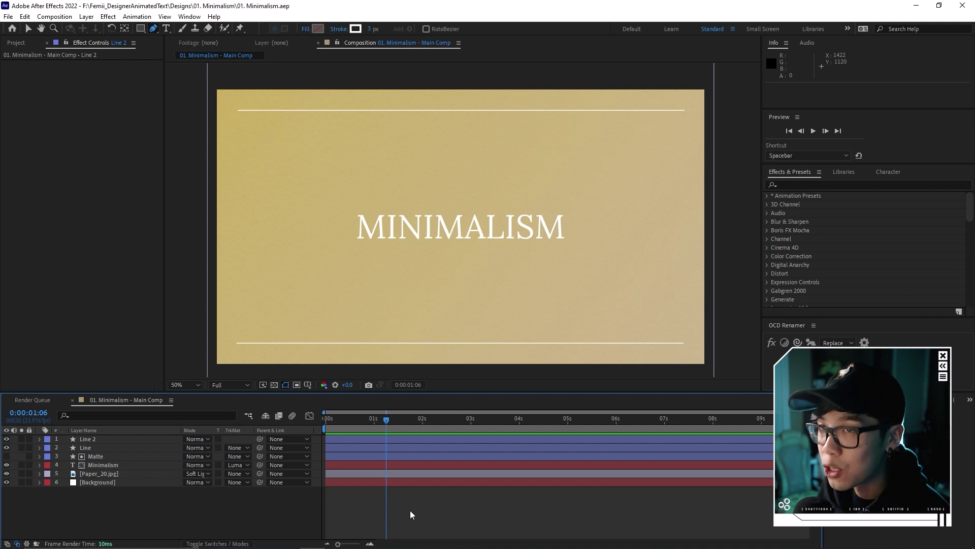
pyautogui.click(167, 31)
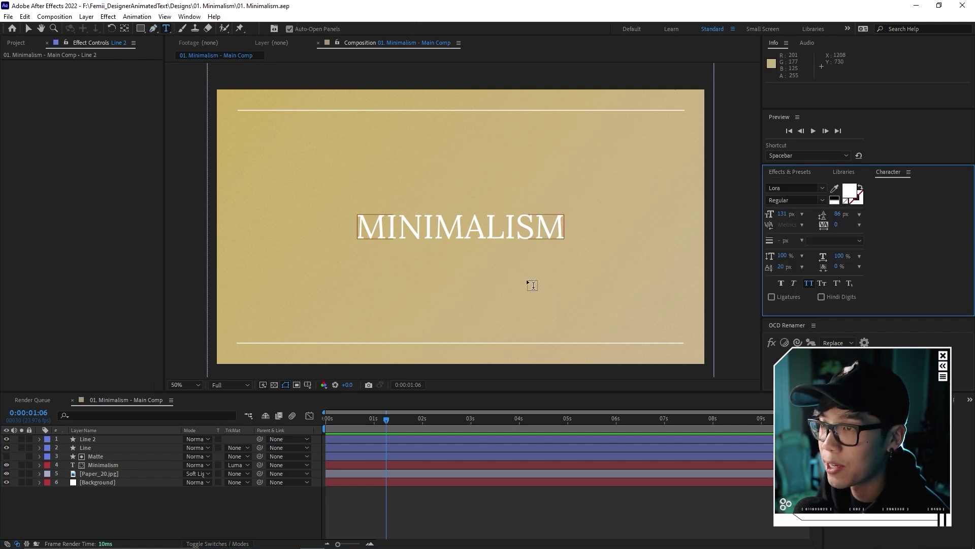
# - Type the creator's name as a new text layer at the top line's start, sized 16 px
pyautogui.moveTo(271, 114); pyautogui.dragTo(297, 138)
pyautogui.press('/')
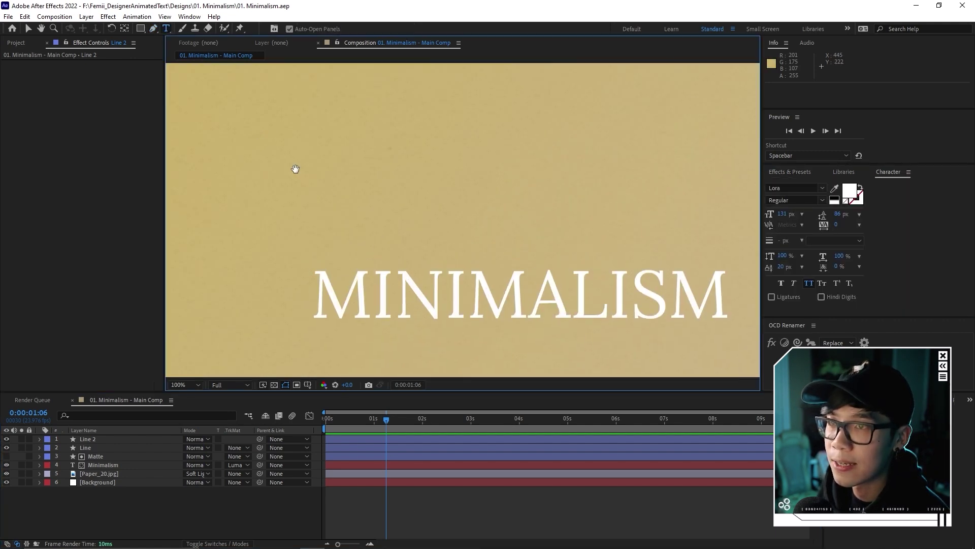
pyautogui.scroll(3, 284, 193)
pyautogui.click(239, 204)
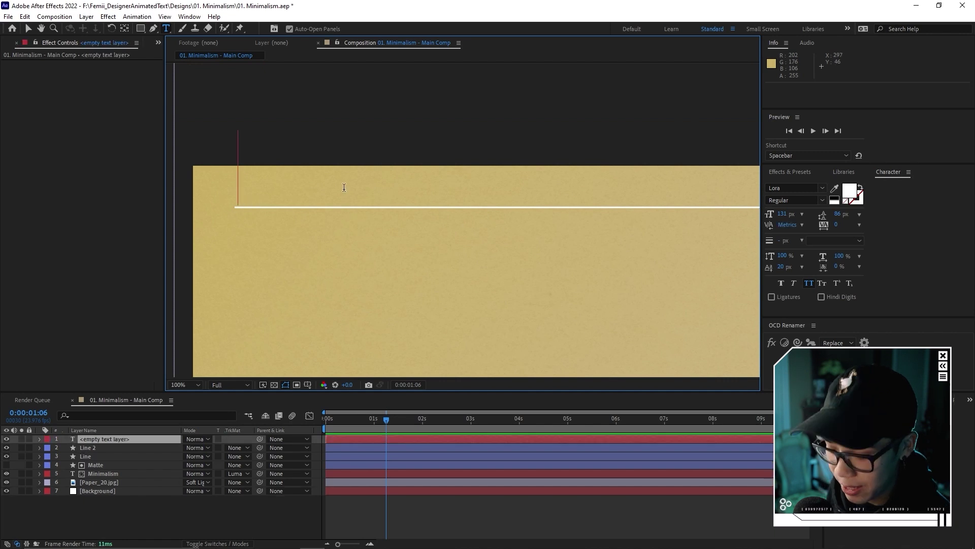
pyautogui.write('HEMAN HUAN')
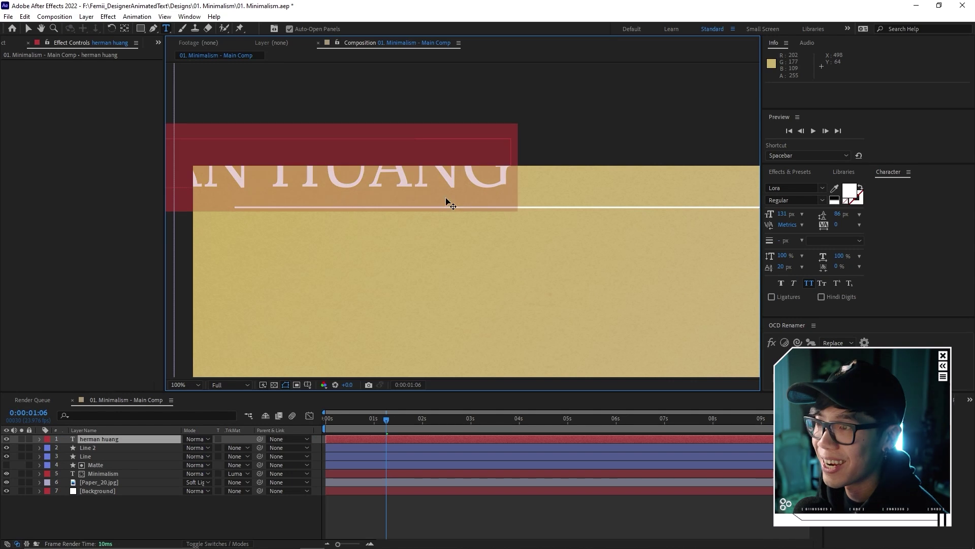
pyautogui.moveTo(782, 213); pyautogui.dragTo(728, 219)
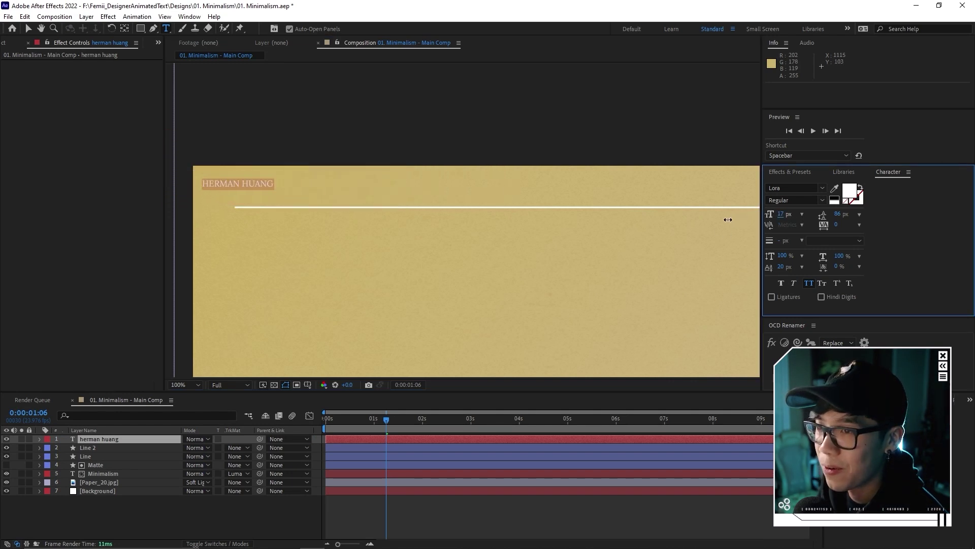
pyautogui.click(388, 491)
# - Position the name text just above the top line using the grid
pyautogui.press('v')
pyautogui.moveTo(252, 186); pyautogui.dragTo(248, 206)
pyautogui.scroll(4, 236, 199)
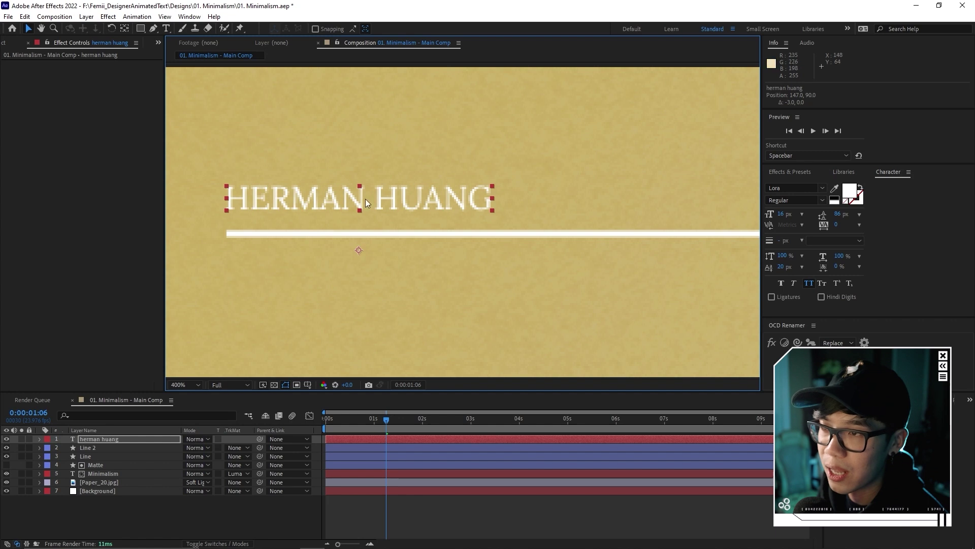
pyautogui.scroll(-2, 413, 198)
pyautogui.hotkey('ctrl', "'")
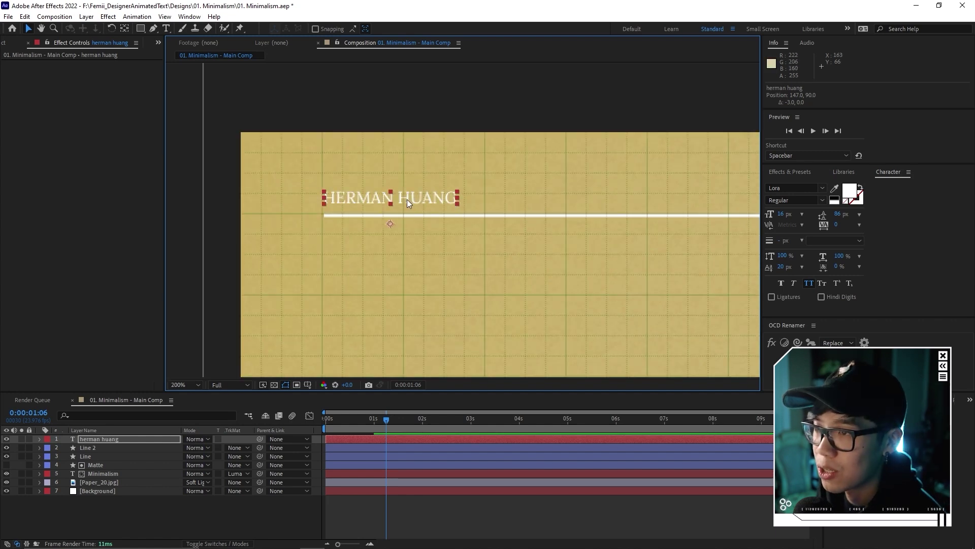
pyautogui.scroll(2, 407, 199)
pyautogui.moveTo(404, 200)
pyautogui.mouseDown()
pyautogui.moveTo(406, 179)
pyautogui.moveTo(406, 193)
pyautogui.mouseUp()
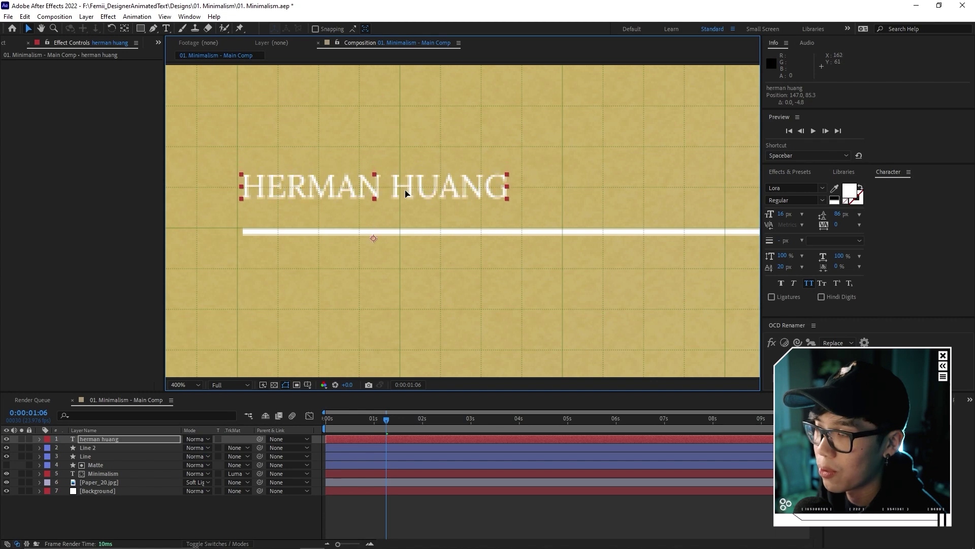
pyautogui.scroll(-4, 434, 203)
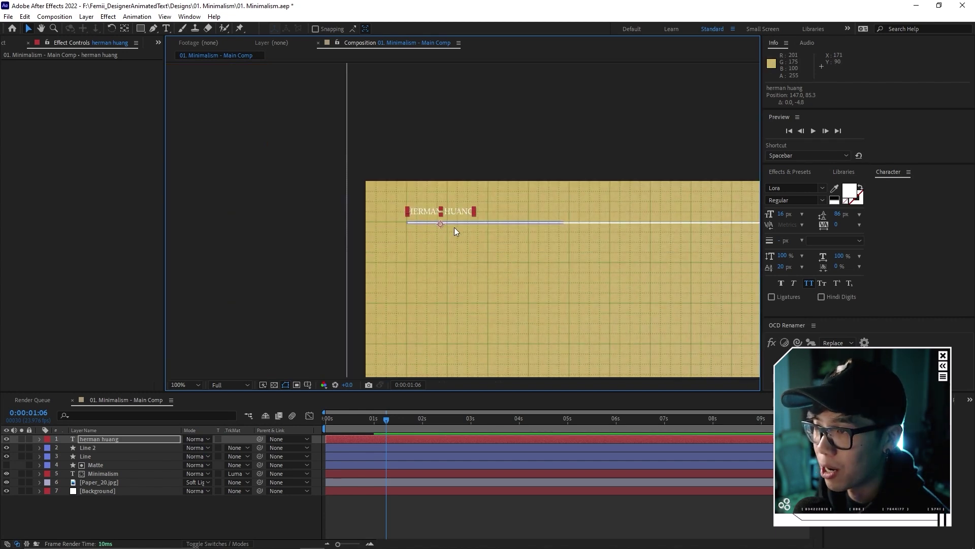
pyautogui.moveTo(454, 227); pyautogui.dragTo(320, 146)
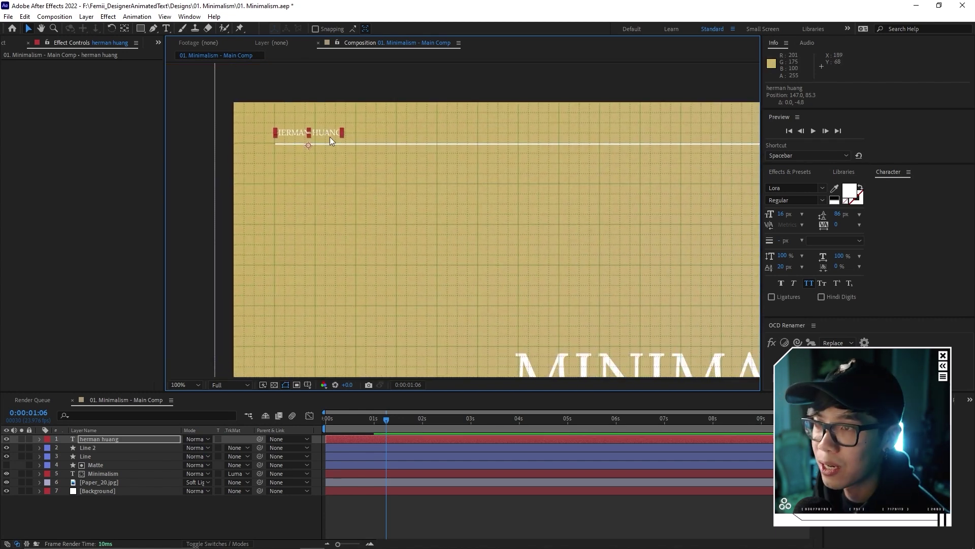
pyautogui.click(130, 440)
# - Duplicate the name text and place the copy beneath the bottom line's right end
pyautogui.hotkey('ctrl', 'd')
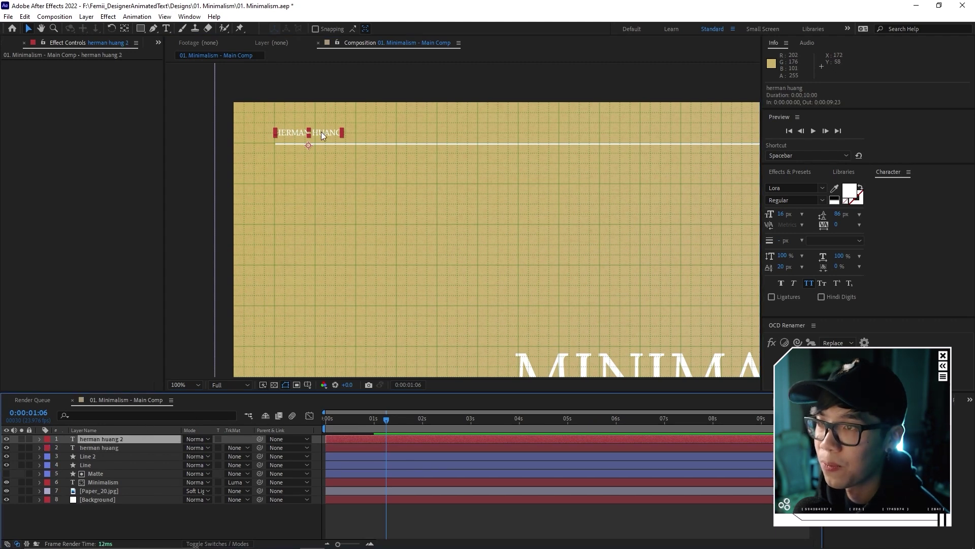
pyautogui.moveTo(321, 133); pyautogui.dragTo(621, 252)
pyautogui.moveTo(643, 284); pyautogui.dragTo(359, 89)
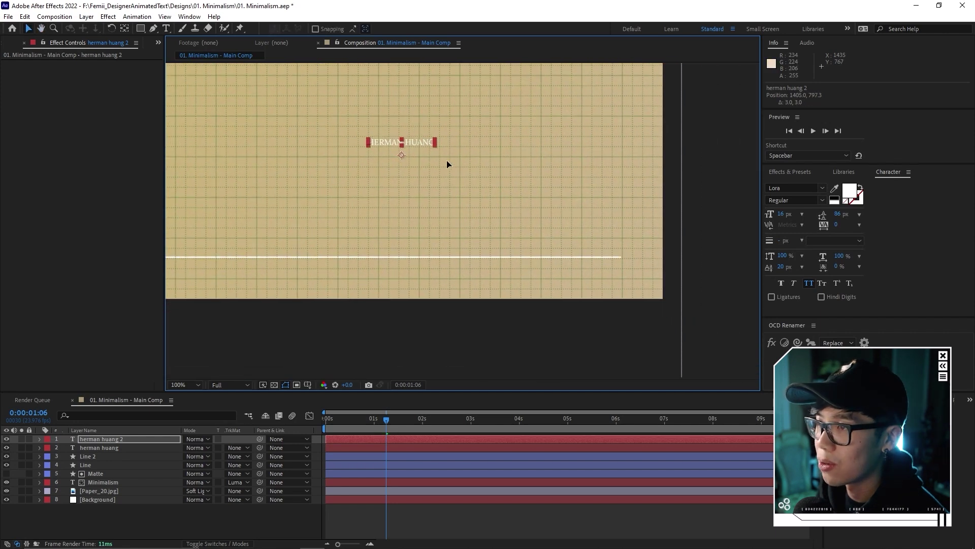
pyautogui.moveTo(414, 142); pyautogui.dragTo(618, 268)
pyautogui.scroll(4, 615, 269)
# - Change the copy's wording to '2022 tutorial' and zoom the viewer back out
pyautogui.doubleClick(605, 274)
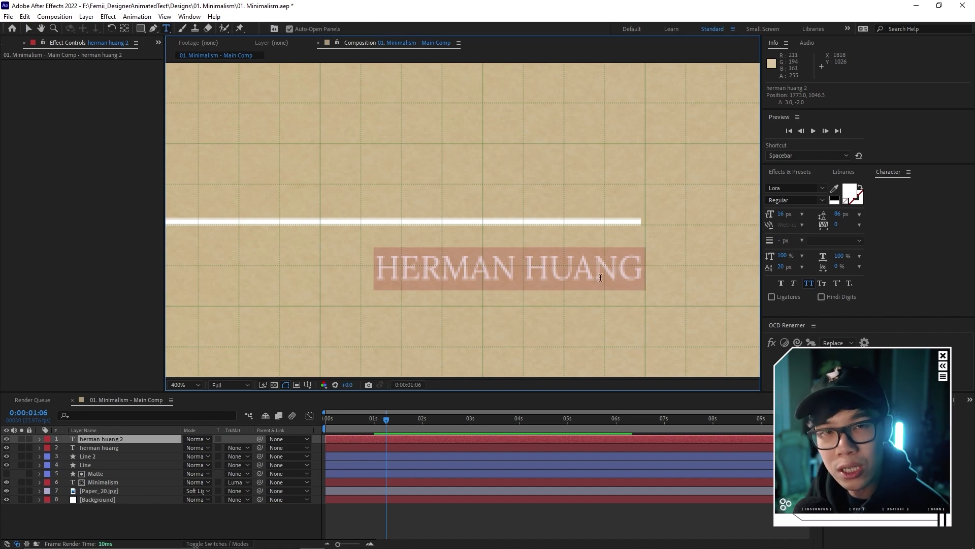
pyautogui.write('20')
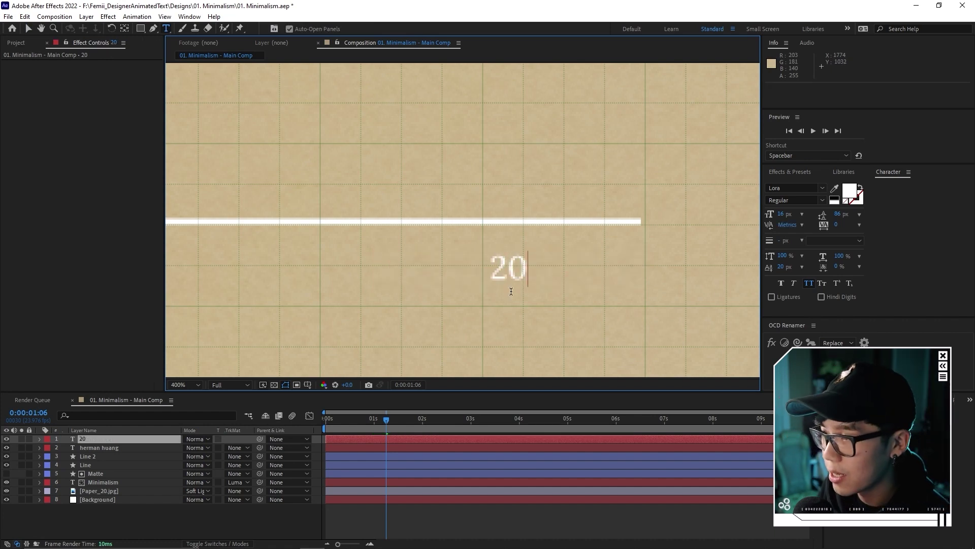
pyautogui.write('22 tutorial')
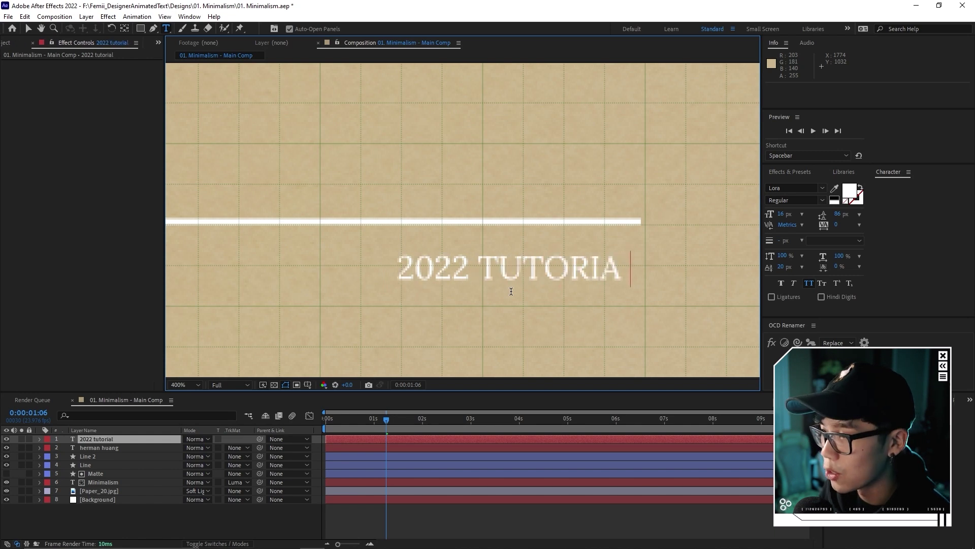
pyautogui.press('Escape')
pyautogui.press('v')
pyautogui.scroll(-6, 529, 230)
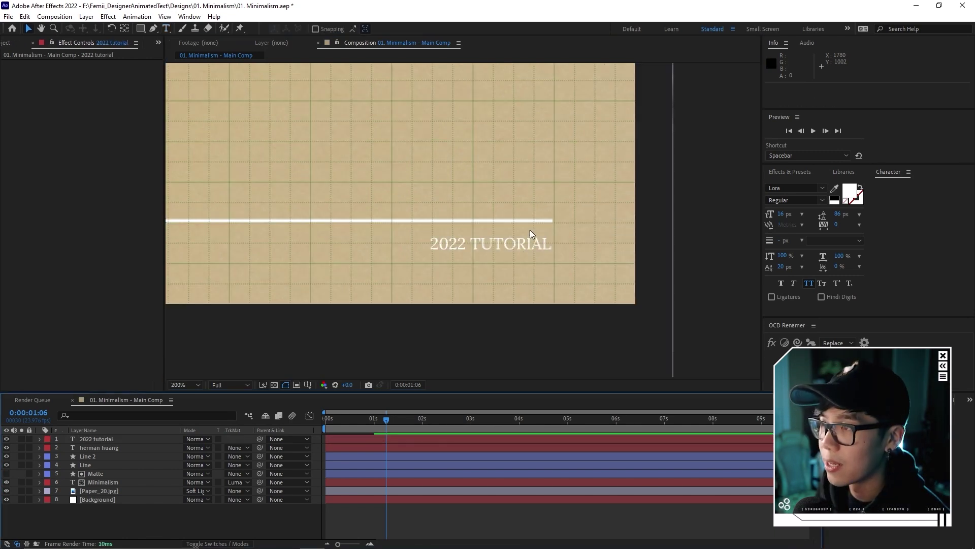
# - Set Position keyframes at 1s on both accent text layers, then go to frame 0
pyautogui.press('space')
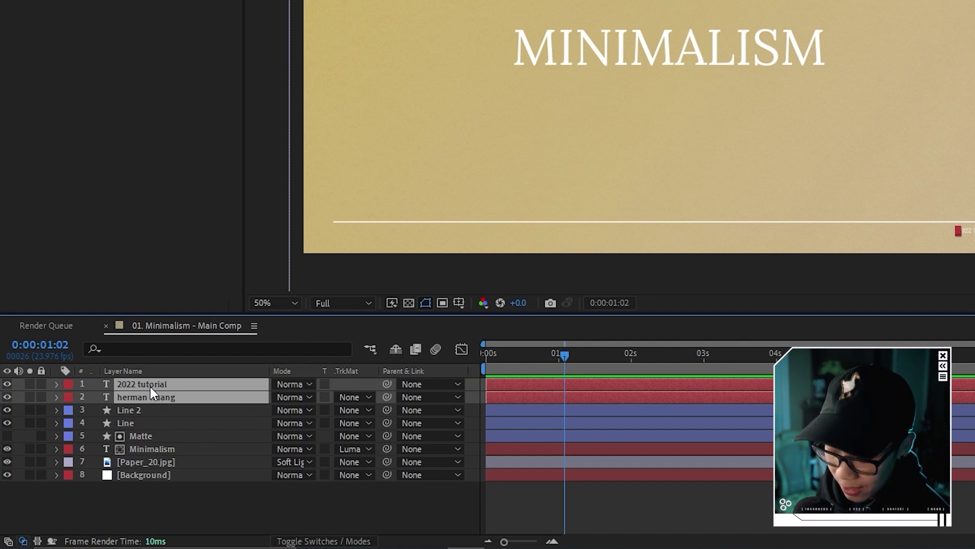
pyautogui.press('p')
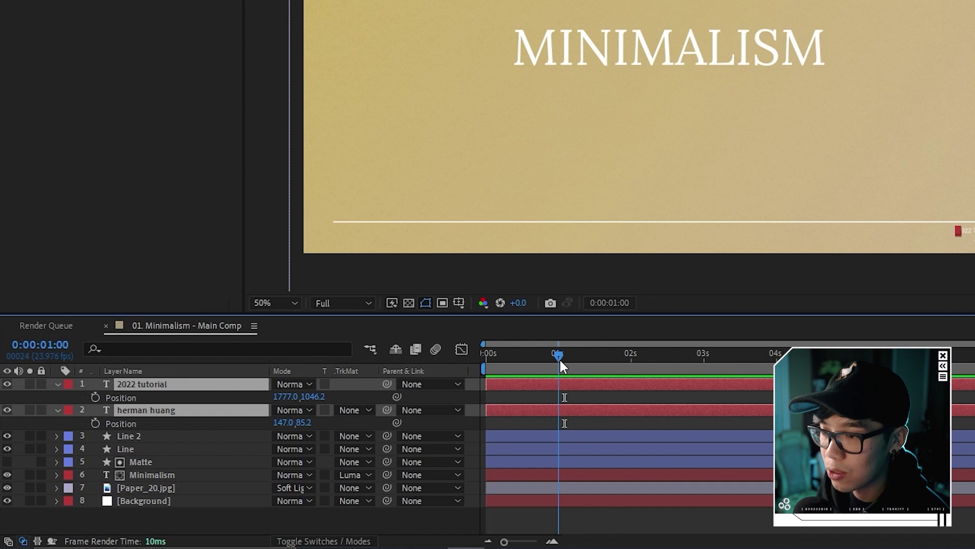
pyautogui.click(95, 397)
pyautogui.click(95, 422)
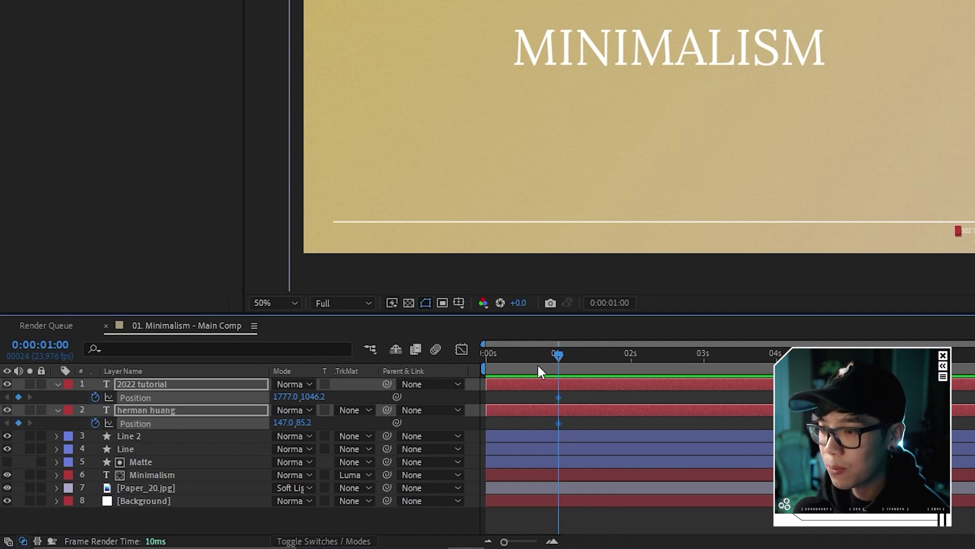
pyautogui.click(520, 356)
pyautogui.press('Home')
pyautogui.click(512, 399)
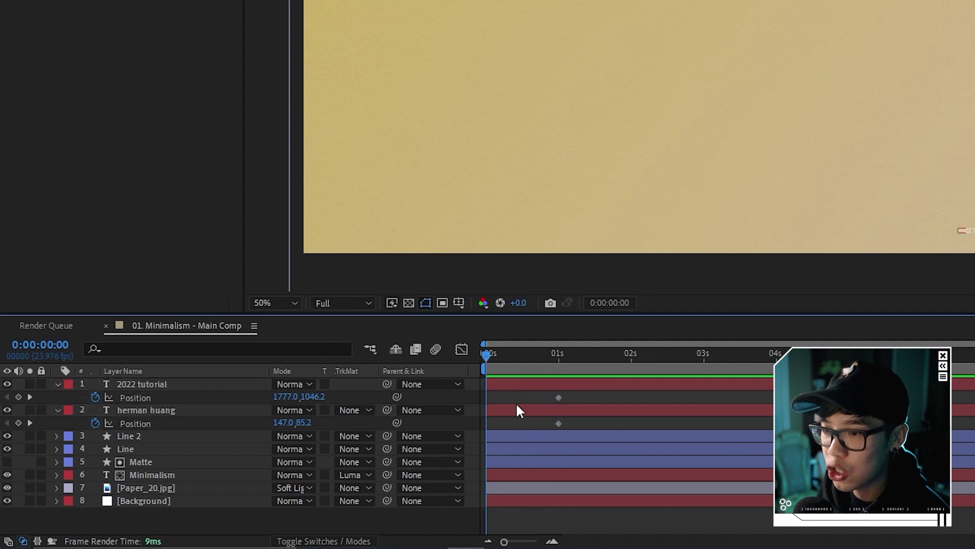
pyautogui.click(519, 410)
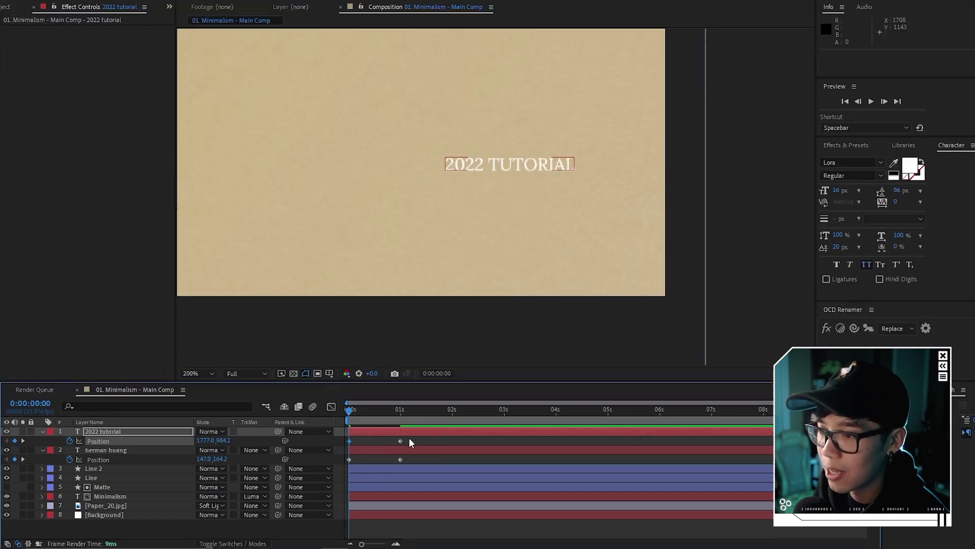
# - Offset the texts' starting positions at 0s and Easy Ease the Position keyframes
pyautogui.moveTo(384, 445); pyautogui.dragTo(323, 465)
pyautogui.moveTo(481, 428); pyautogui.dragTo(480, 427)
pyautogui.press('F9')
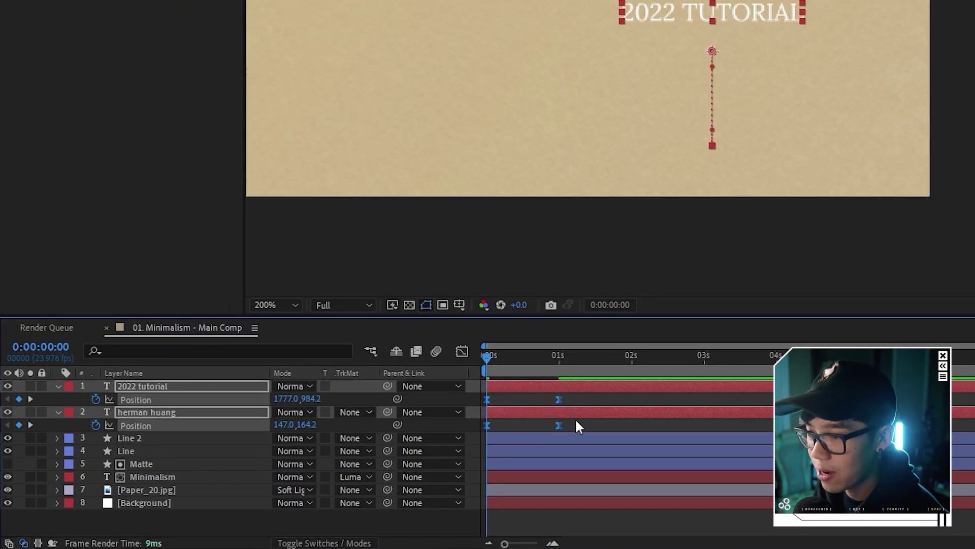
pyautogui.click(575, 431)
pyautogui.moveTo(575, 428); pyautogui.dragTo(549, 394)
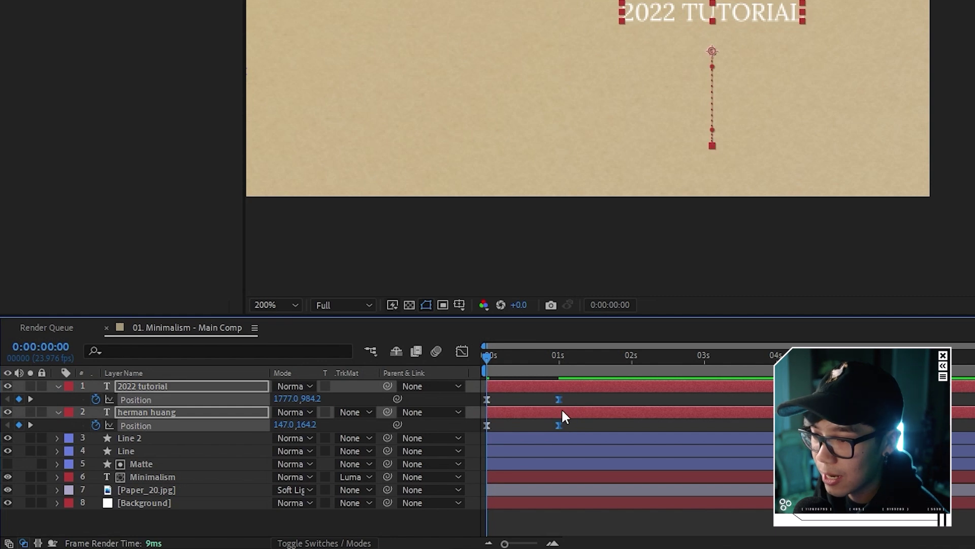
pyautogui.click(463, 351)
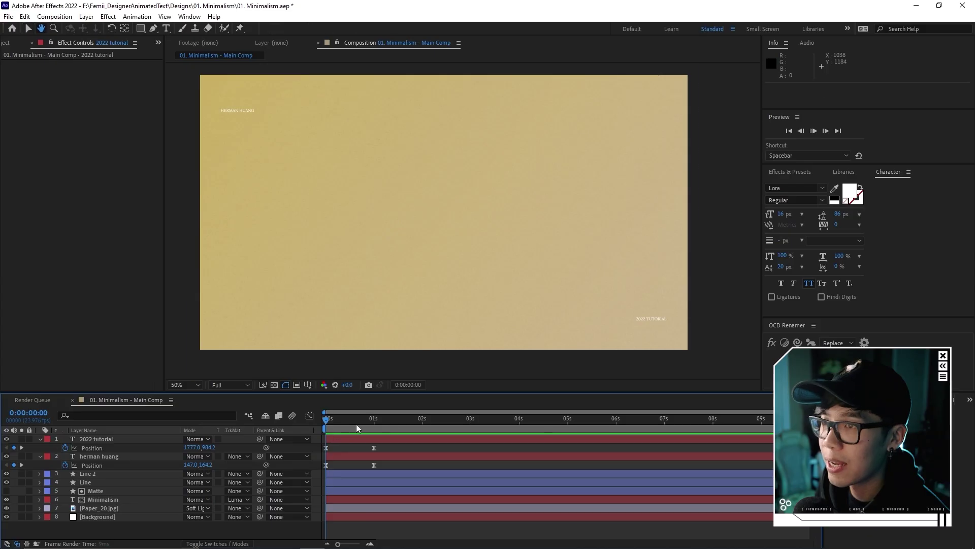
# - Precompose both accent text layers into 'Detail Text Animated'
pyautogui.click(329, 428)
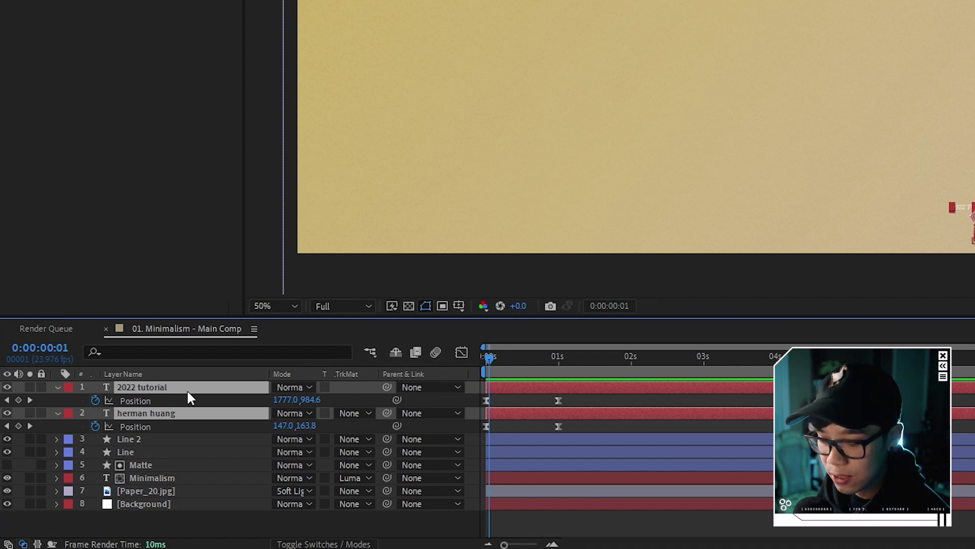
pyautogui.hotkey('ctrl', 'shift', 'c')
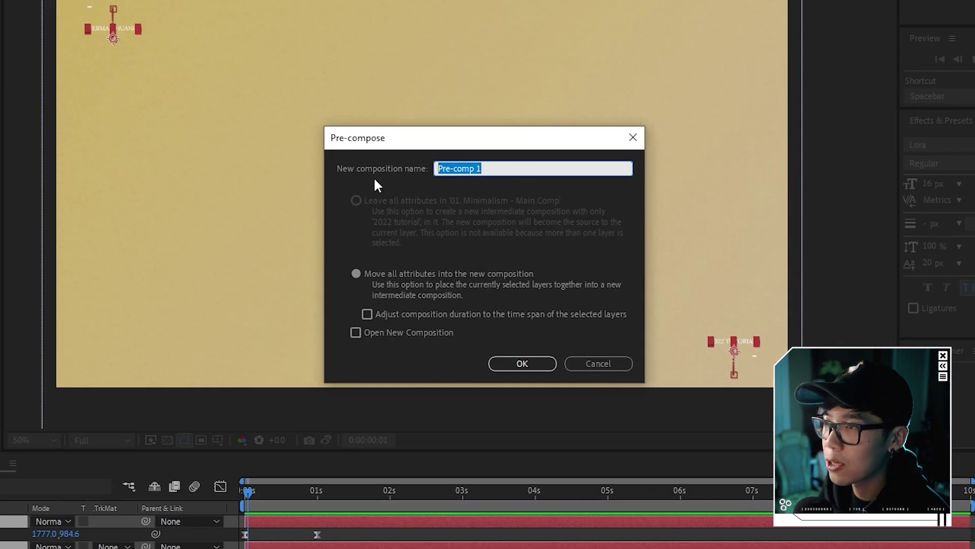
pyautogui.write('Detail Text Animated')
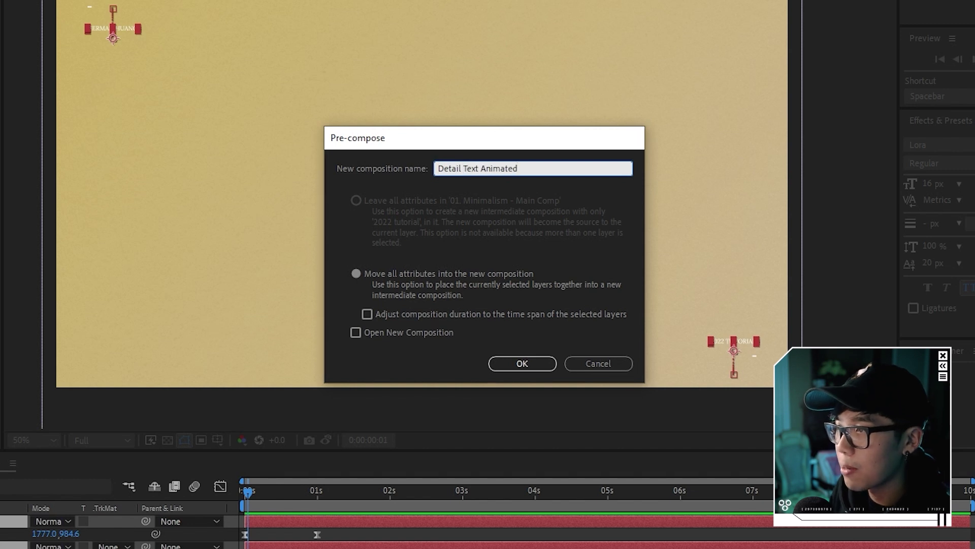
pyautogui.press('Return')
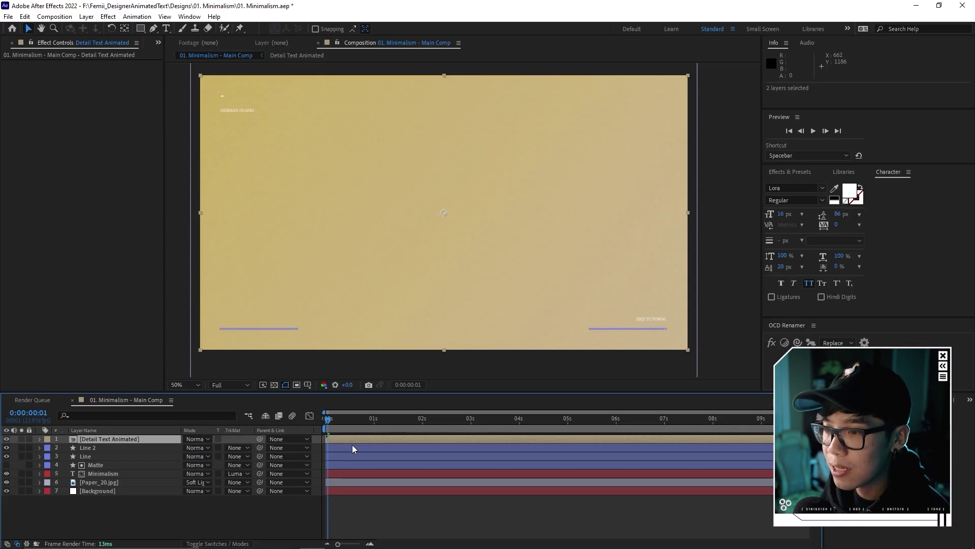
# - Draw a rectangle mask over the whole comp with its top edge on the line
pyautogui.press('space')
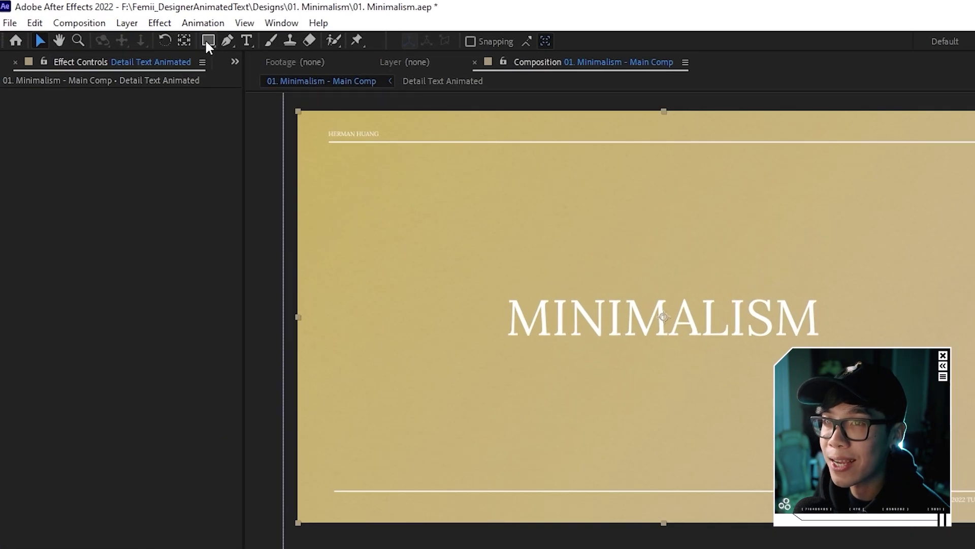
pyautogui.click(141, 28)
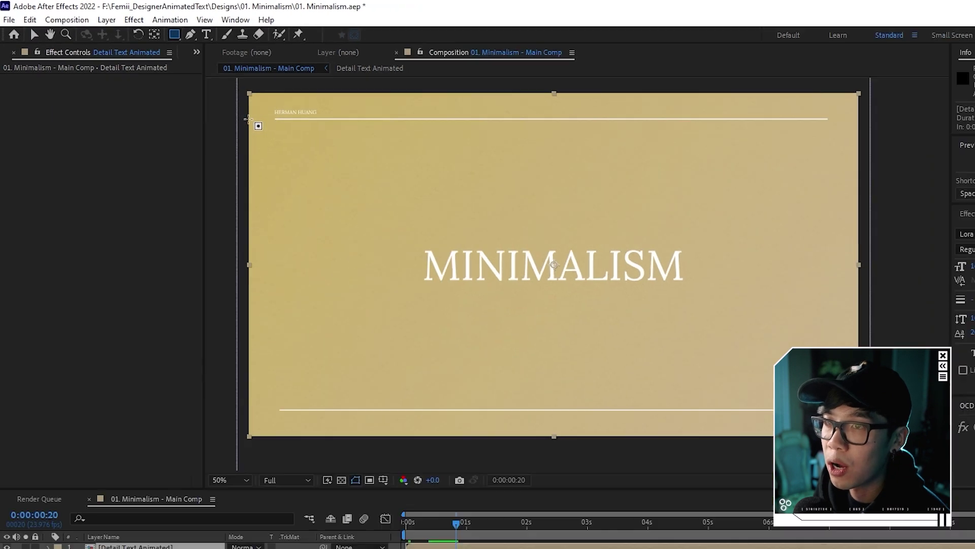
pyautogui.moveTo(295, 140); pyautogui.dragTo(361, 158)
pyautogui.moveTo(271, 123); pyautogui.dragTo(689, 330)
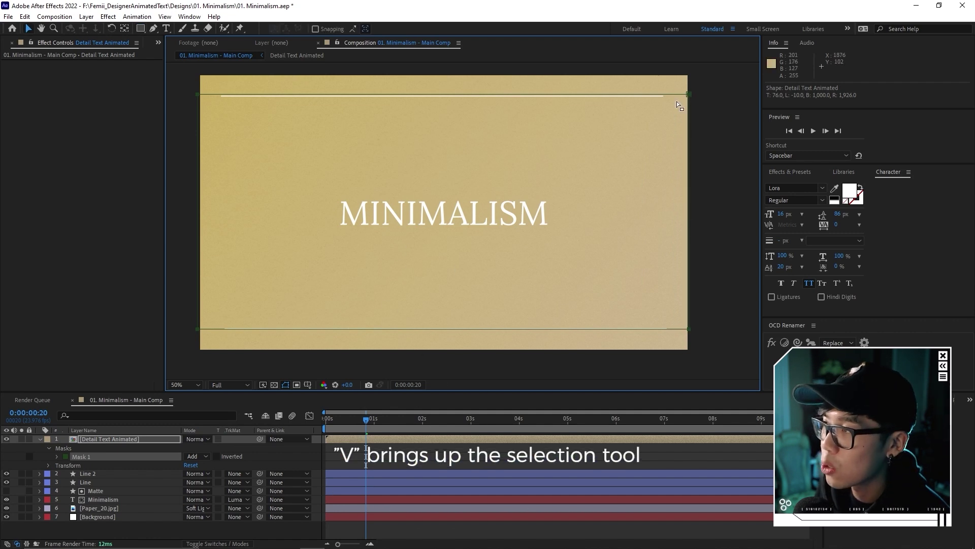
pyautogui.doubleClick(688, 95)
pyautogui.scroll(4, 442, 96)
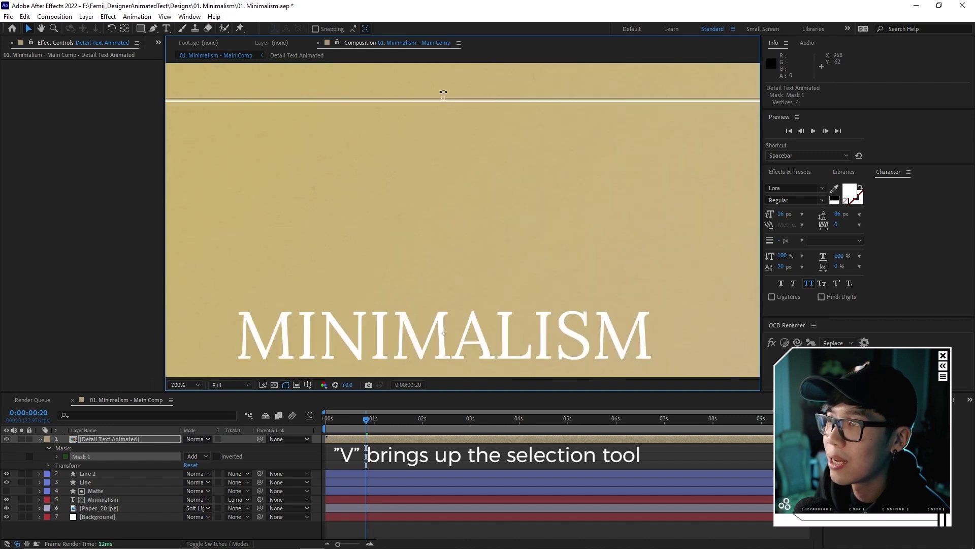
pyautogui.moveTo(442, 106); pyautogui.dragTo(442, 115)
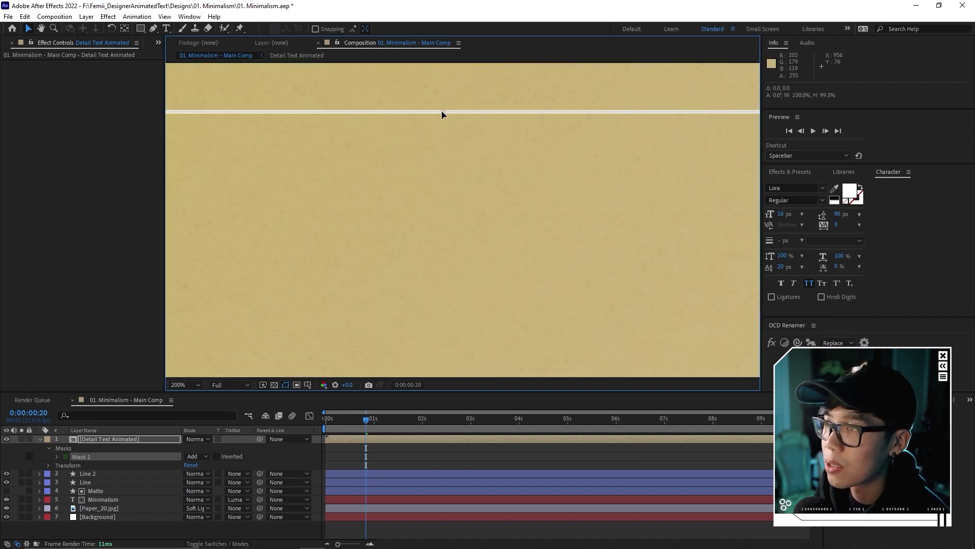
pyautogui.press('Return')
pyautogui.scroll(-4, 441, 194)
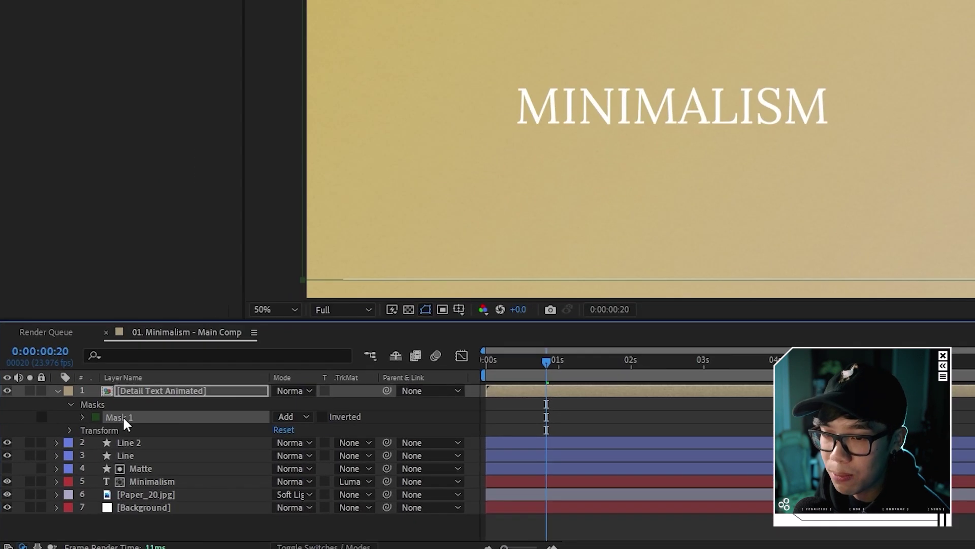
# - Set Mask 1's mode to Subtract
pyautogui.click(84, 456)
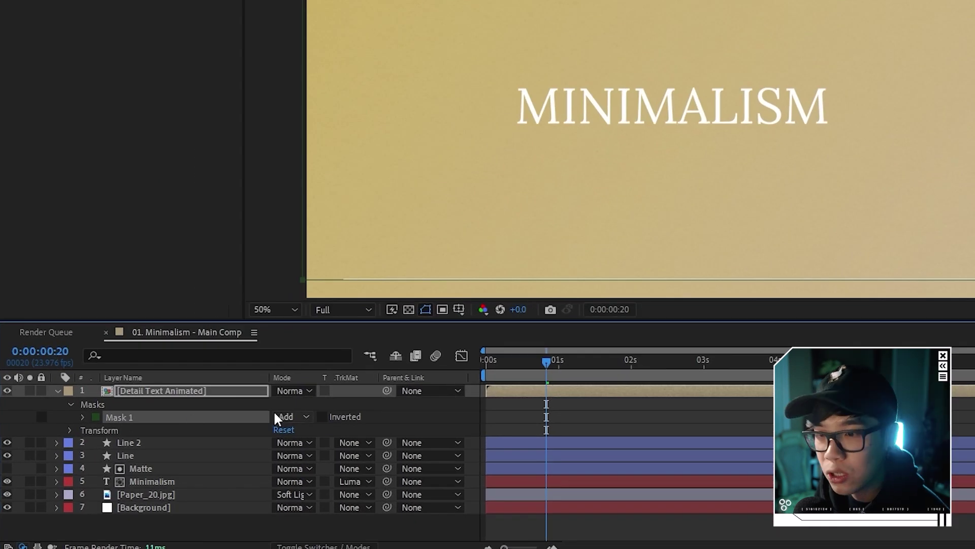
pyautogui.click(197, 456)
pyautogui.click(312, 466)
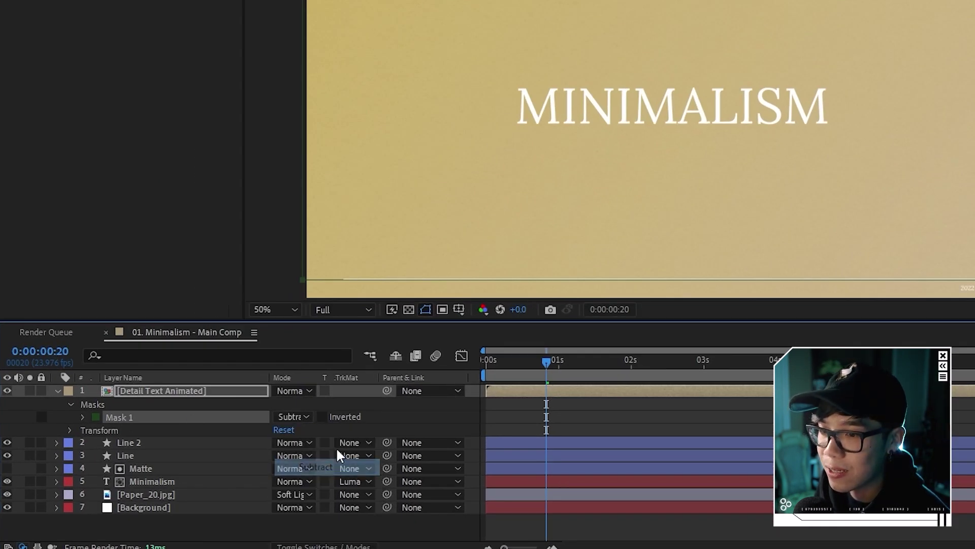
pyautogui.click(541, 415)
pyautogui.click(541, 388)
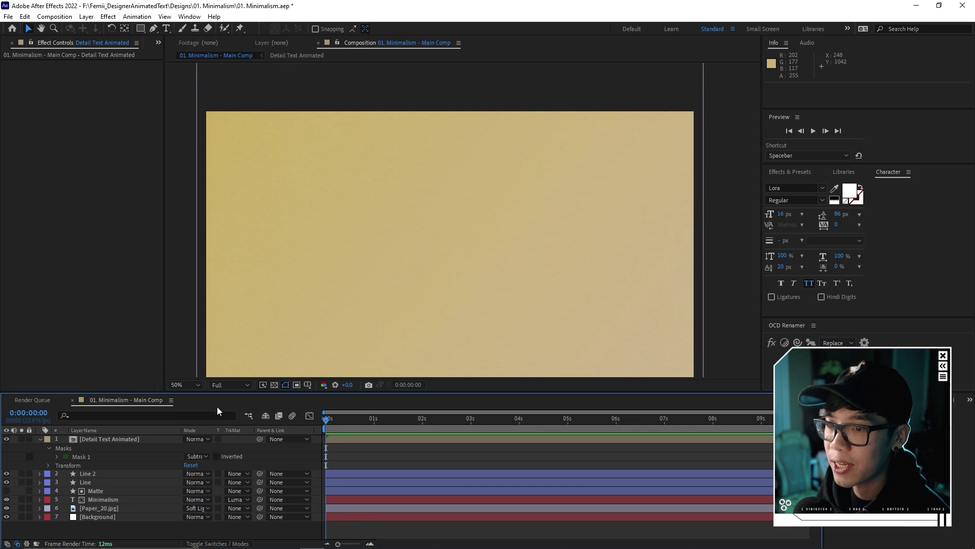
pyautogui.click(186, 384)
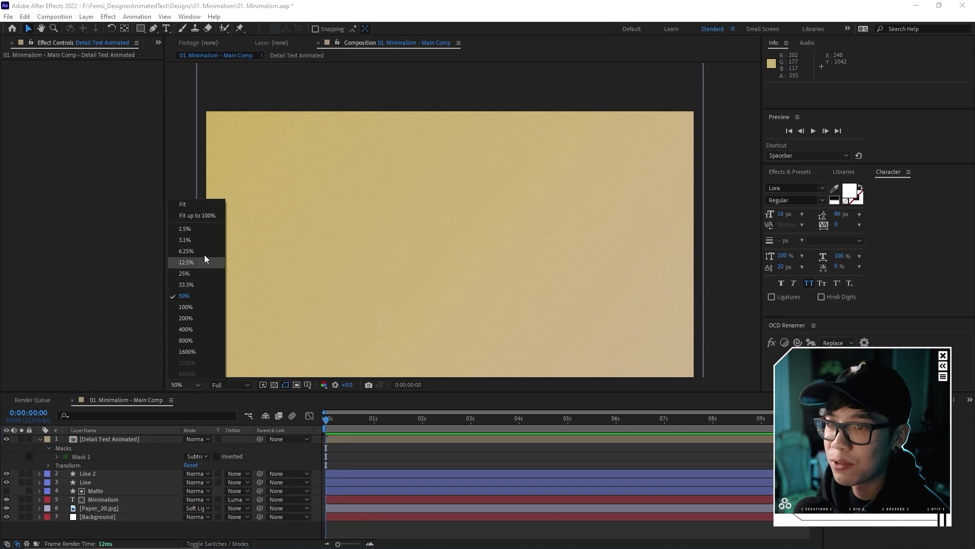
# - With the view at Fit up to 100%, lower the Background Curves top-right point to darken the highlights, then preview
pyautogui.click(206, 216)
pyautogui.press('space')
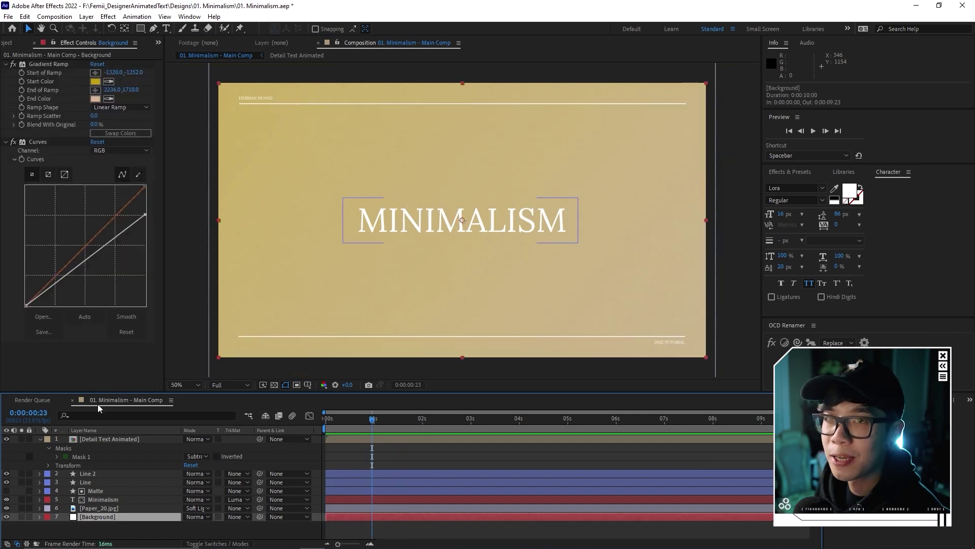
pyautogui.moveTo(144, 214); pyautogui.dragTo(149, 223)
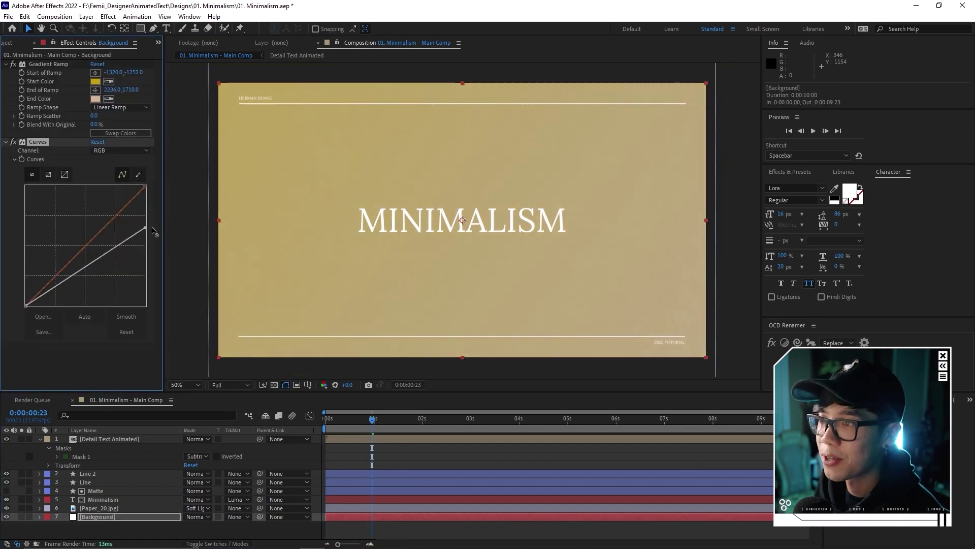
pyautogui.press('space')
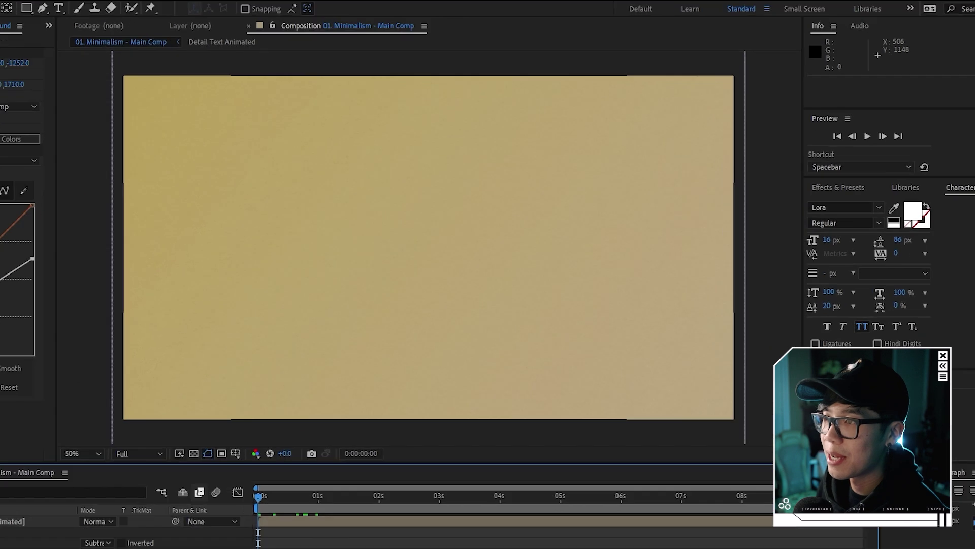